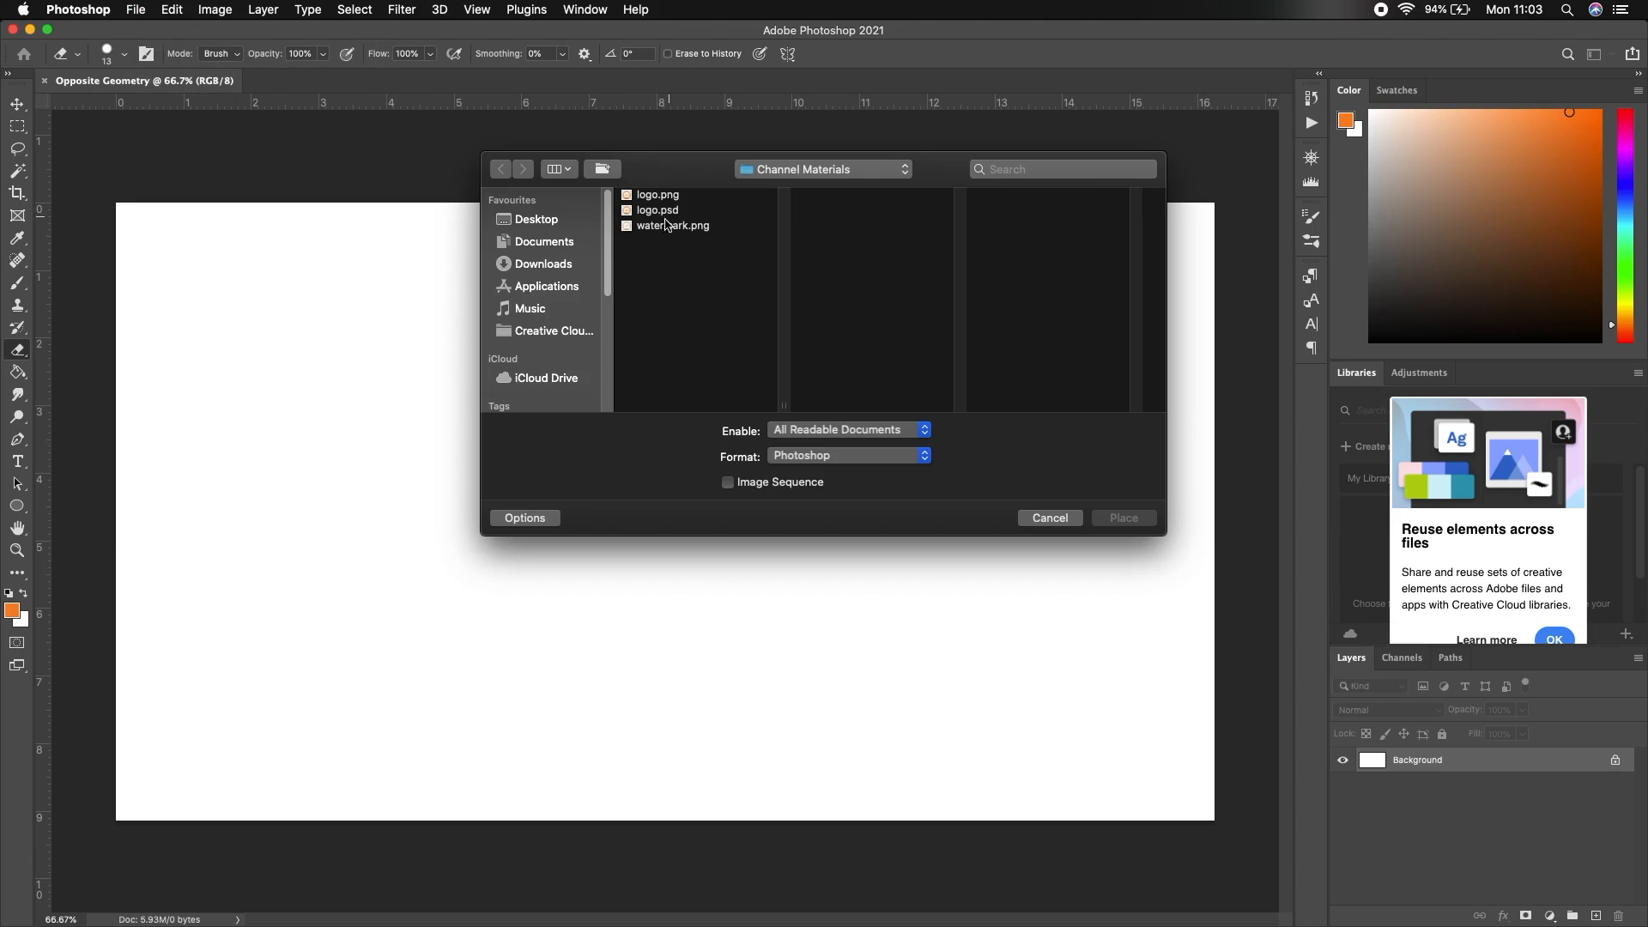
# Navigate to the Opposite Geometry folder and place city.jpg as an embedded image
pyautogui.click(790, 170)
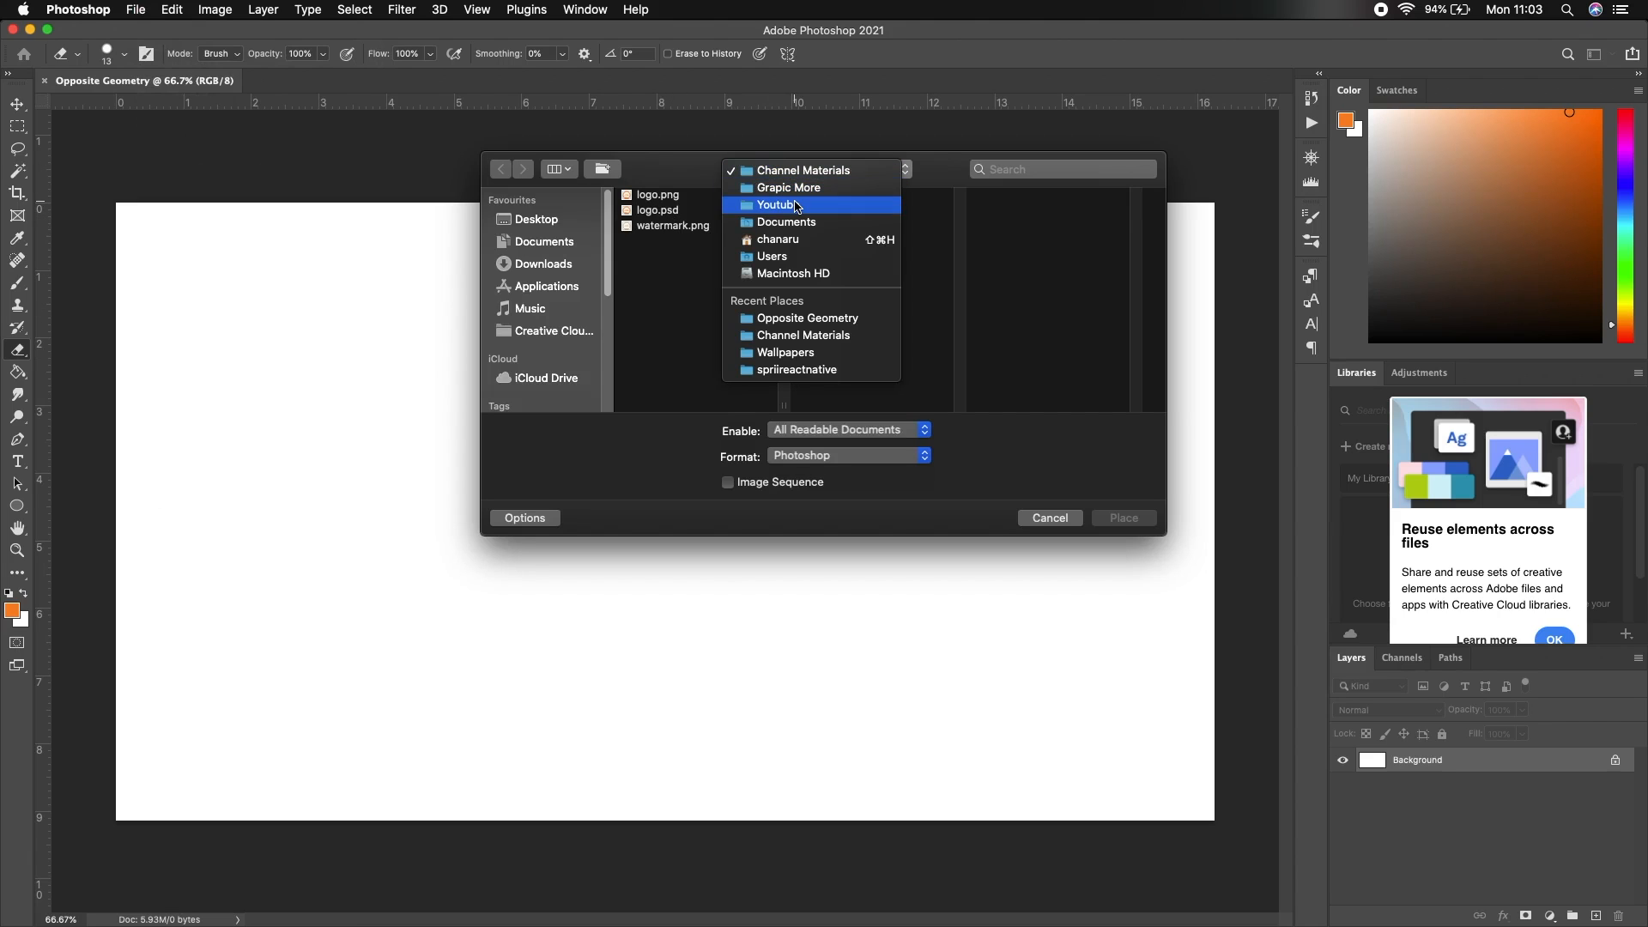
pyautogui.click(778, 205)
pyautogui.click(858, 214)
pyautogui.click(1002, 213)
pyautogui.click(1031, 196)
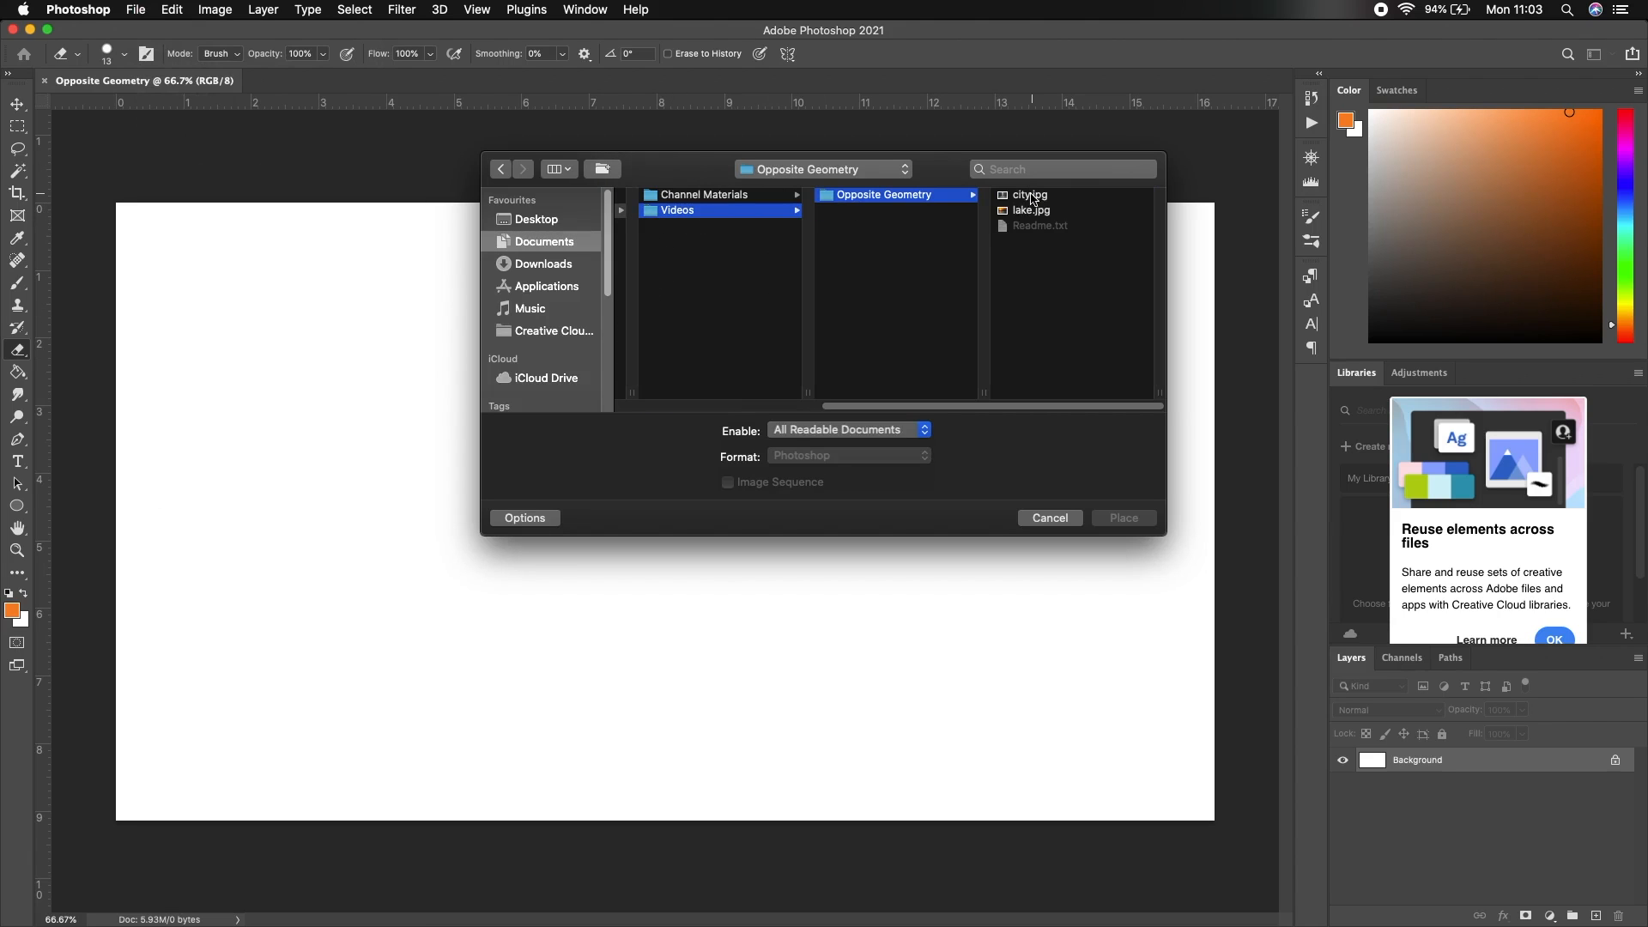
pyautogui.click(1029, 196)
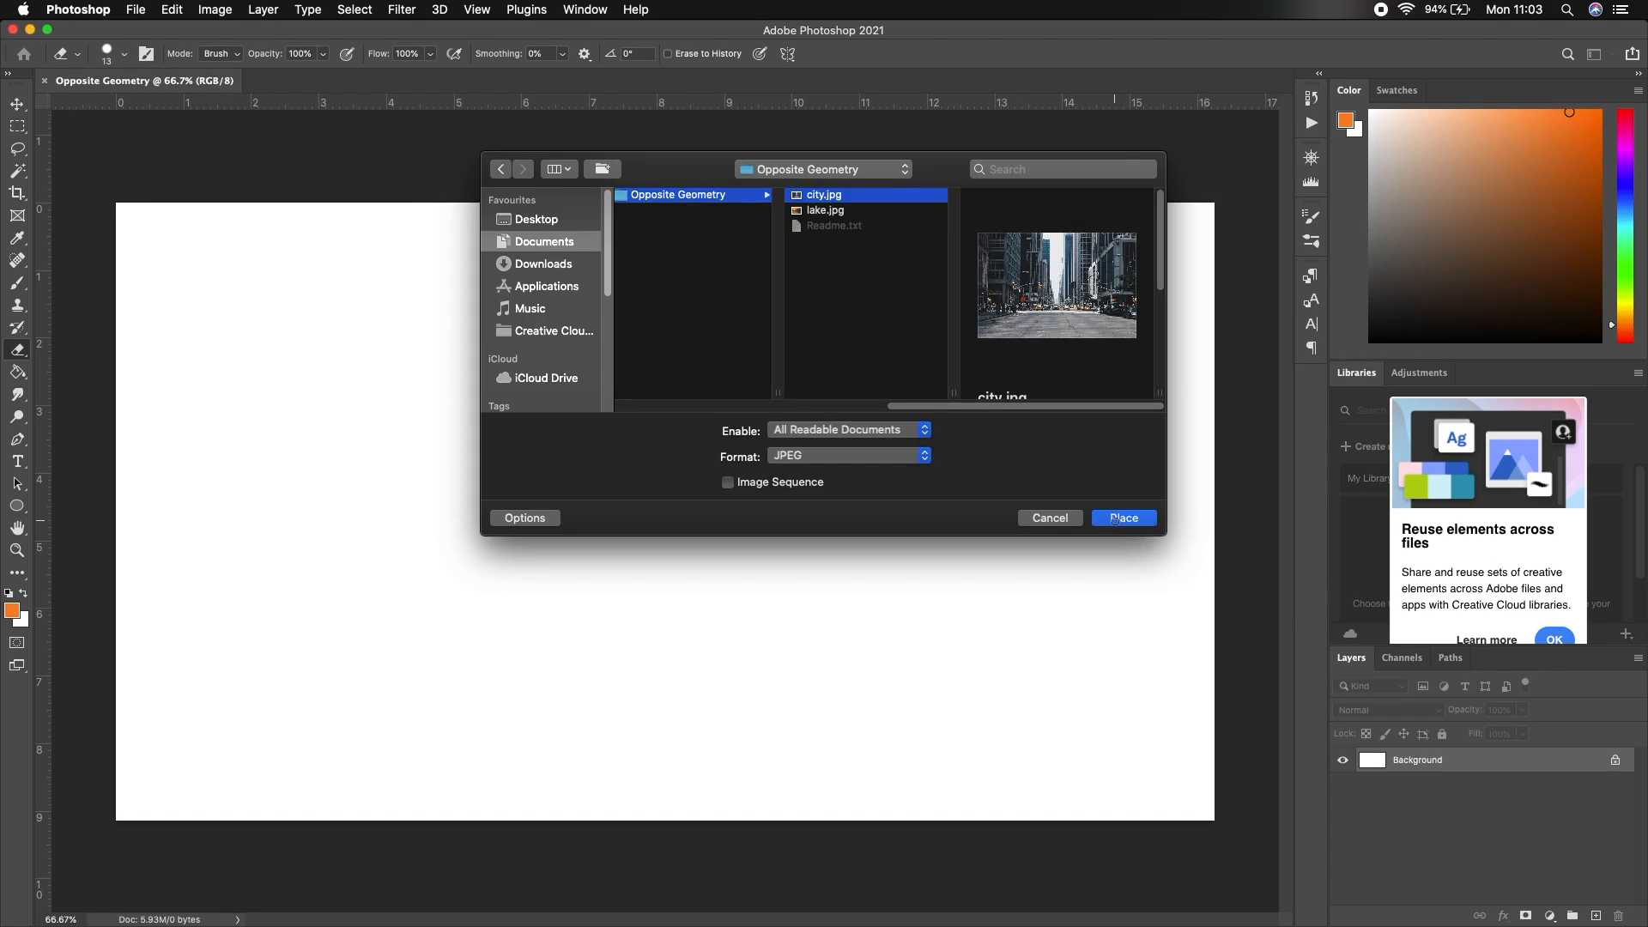
pyautogui.click(1116, 519)
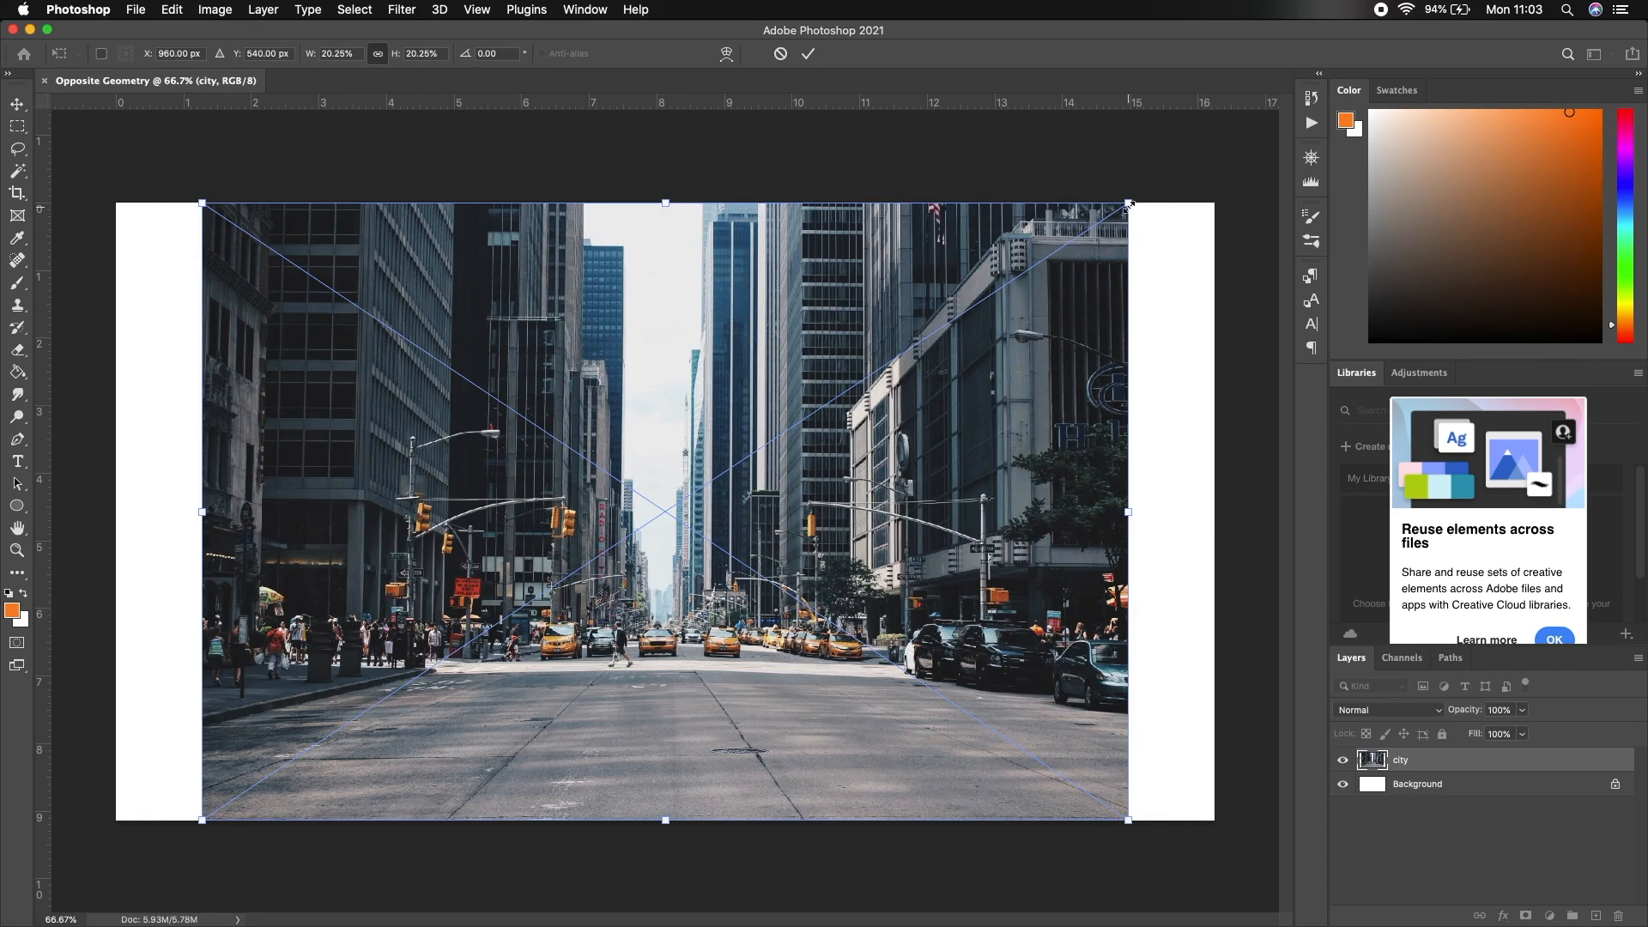
# Enlarge and shift the placed city photo to cover the whole white canvas, then commit it
pyautogui.moveTo(1127, 206); pyautogui.dragTo(1226, 137)
pyautogui.moveTo(203, 820); pyautogui.dragTo(47, 926)
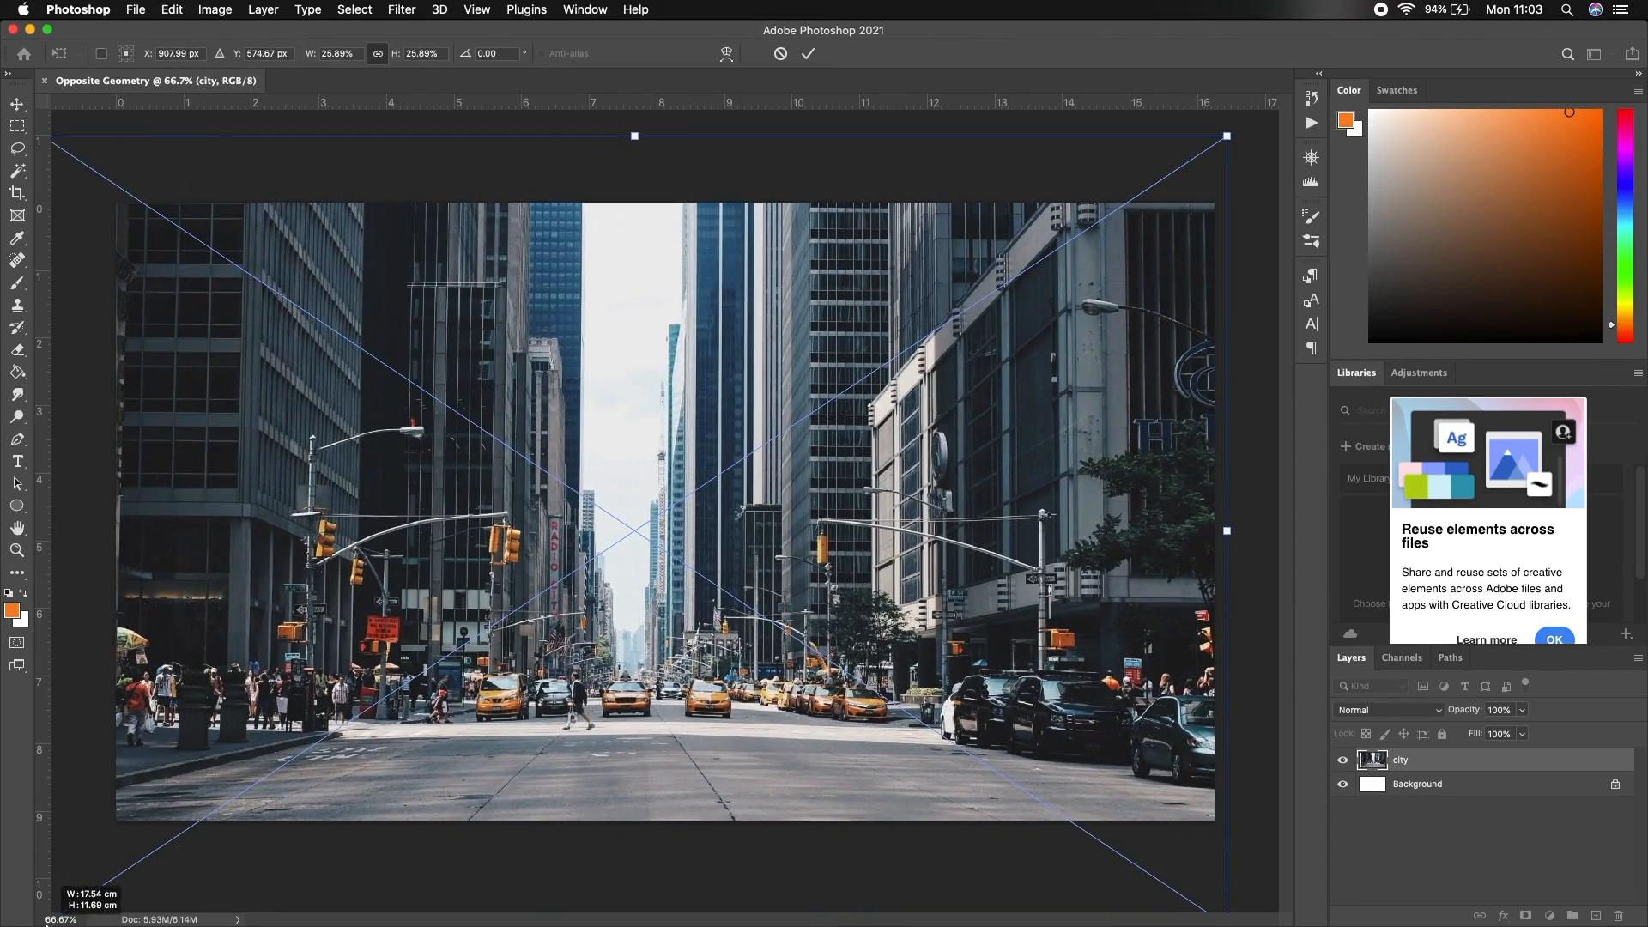
pyautogui.click(1308, 169)
pyautogui.moveTo(1215, 266); pyautogui.dragTo(1213, 266)
pyautogui.moveTo(980, 717); pyautogui.dragTo(1032, 794)
pyautogui.moveTo(748, 536); pyautogui.dragTo(736, 532)
pyautogui.press('Return')
pyautogui.press('e')
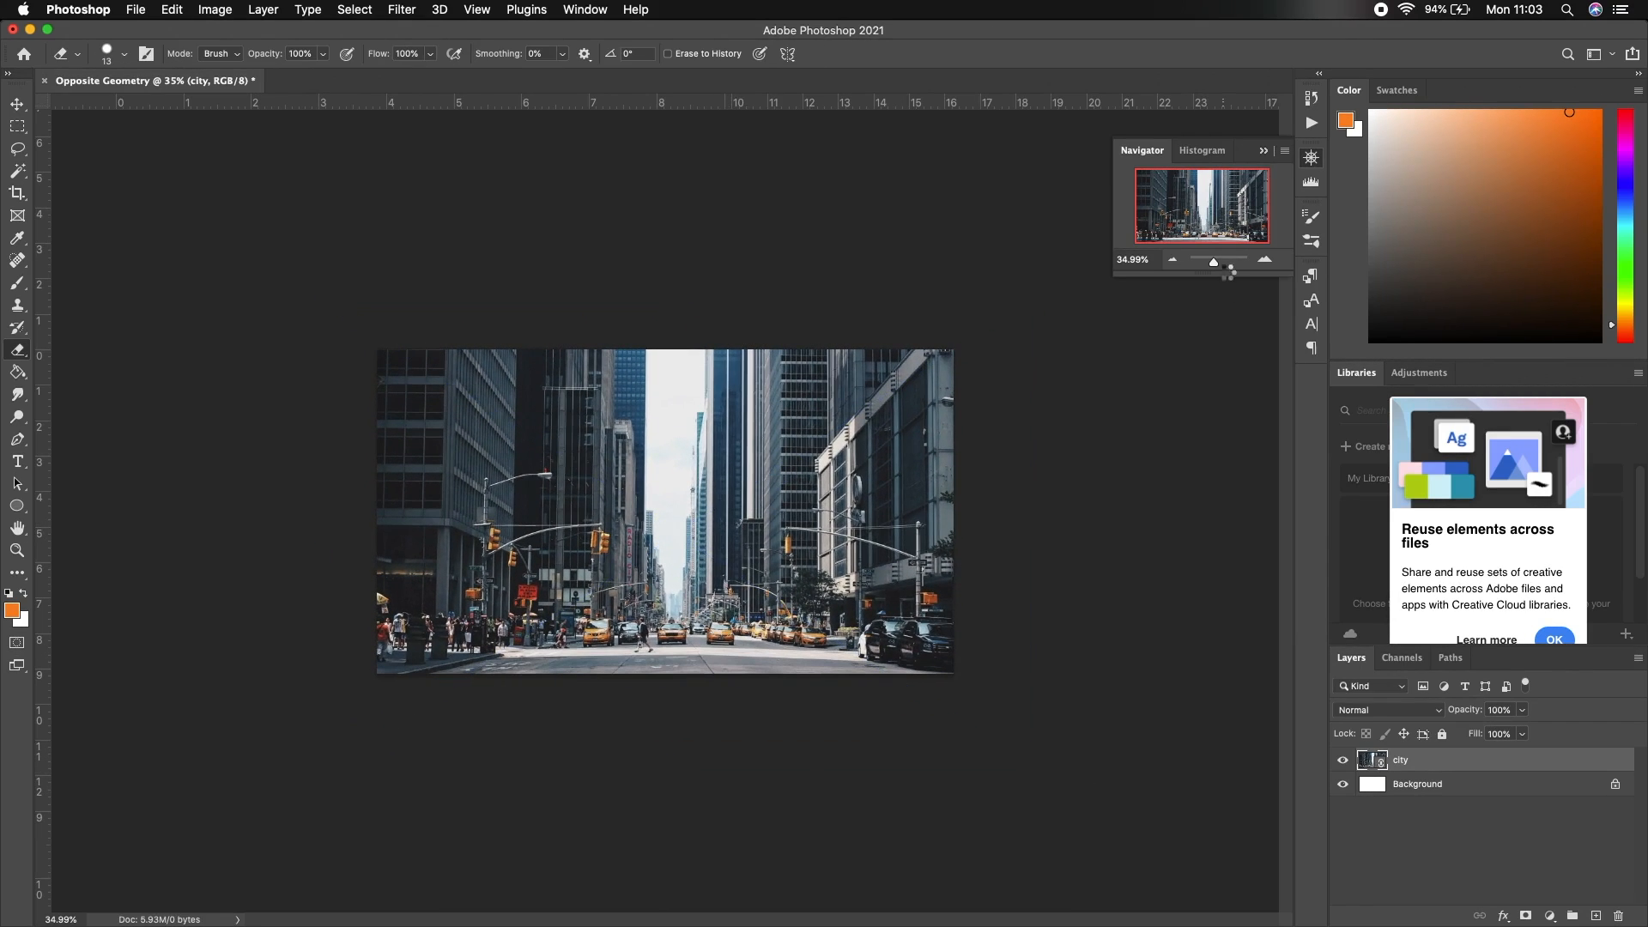
pyautogui.moveTo(1214, 261); pyautogui.dragTo(1216, 265)
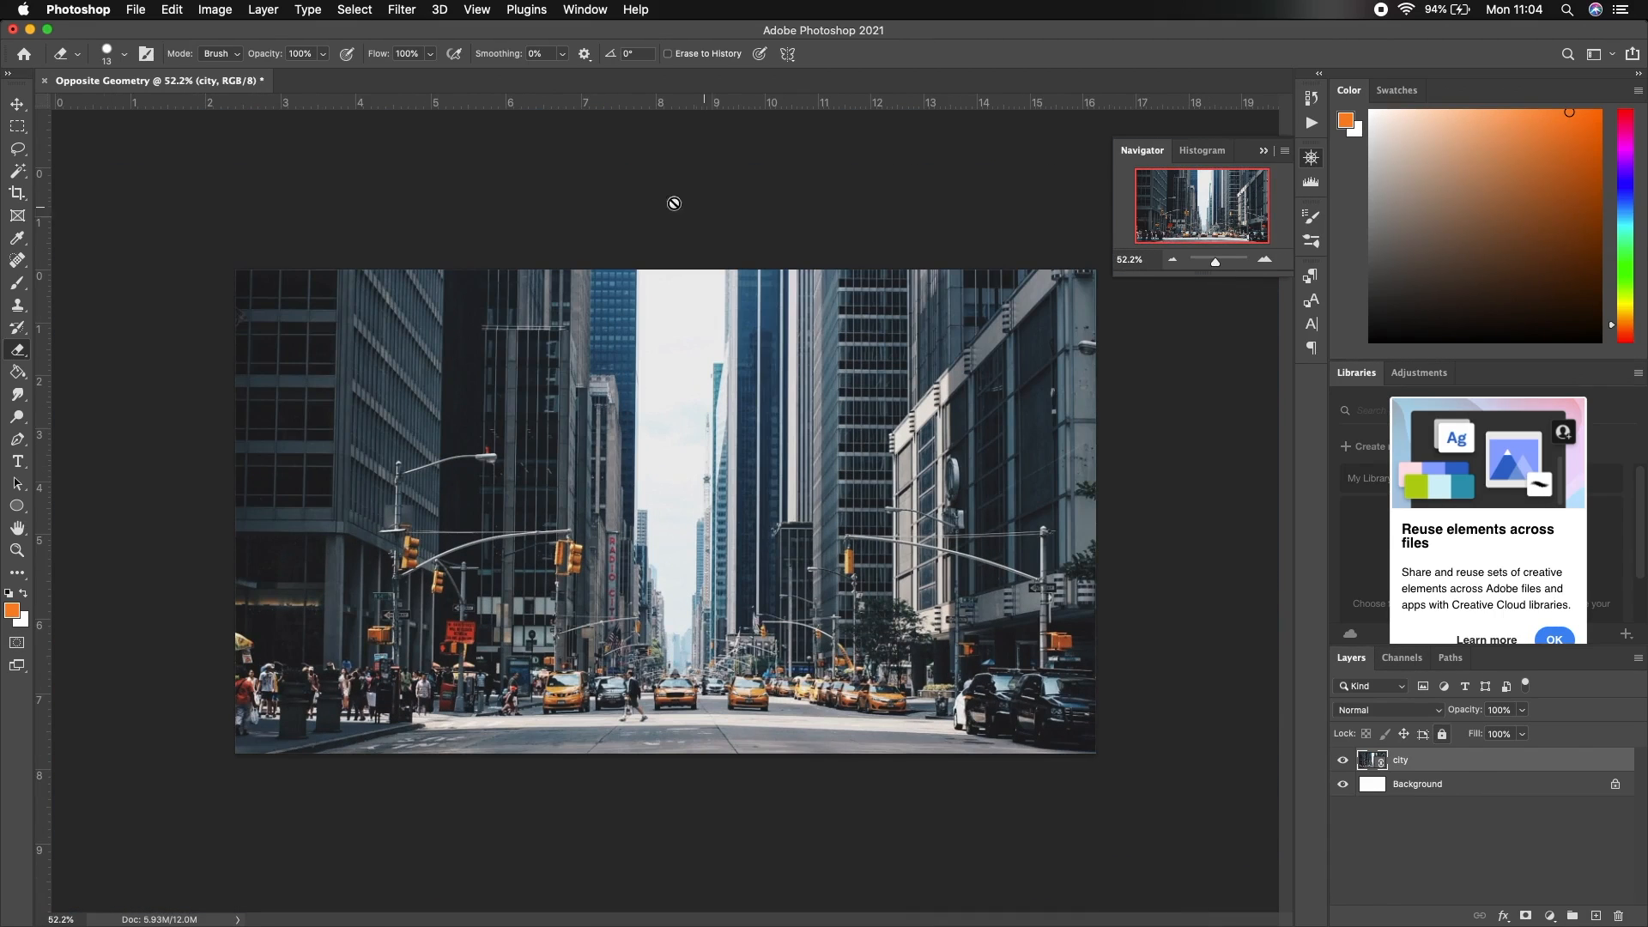
pyautogui.click(402, 11)
# Apply a Gaussian Blur smart filter with a 5.0-pixel radius to the city layer
pyautogui.moveTo(433, 240)
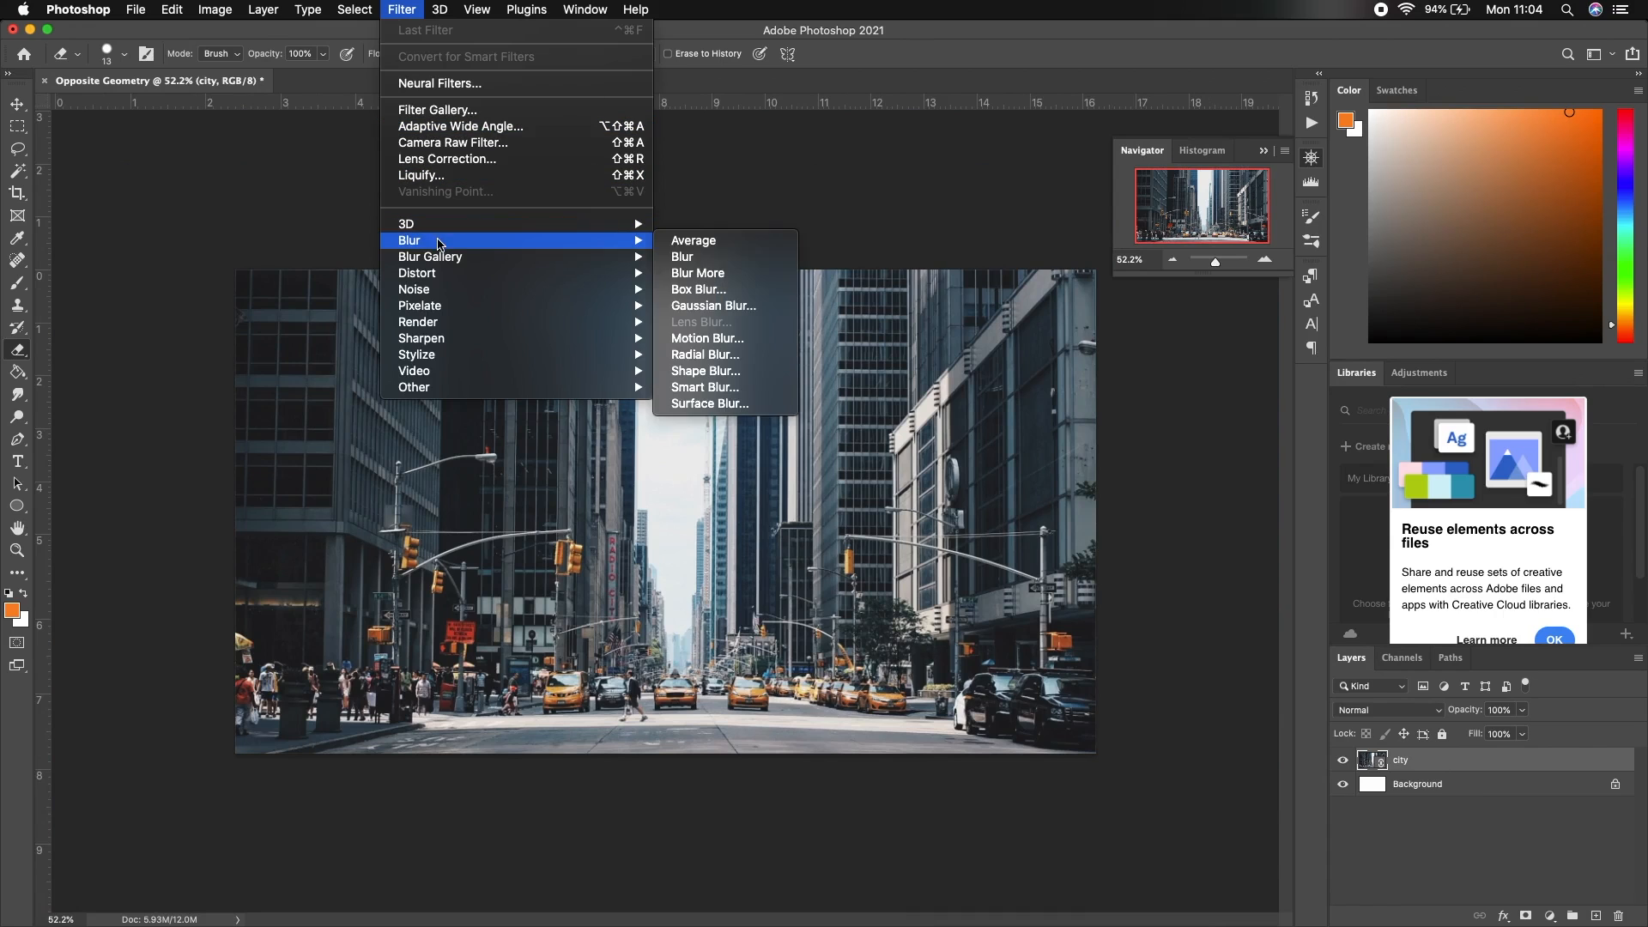
pyautogui.click(736, 311)
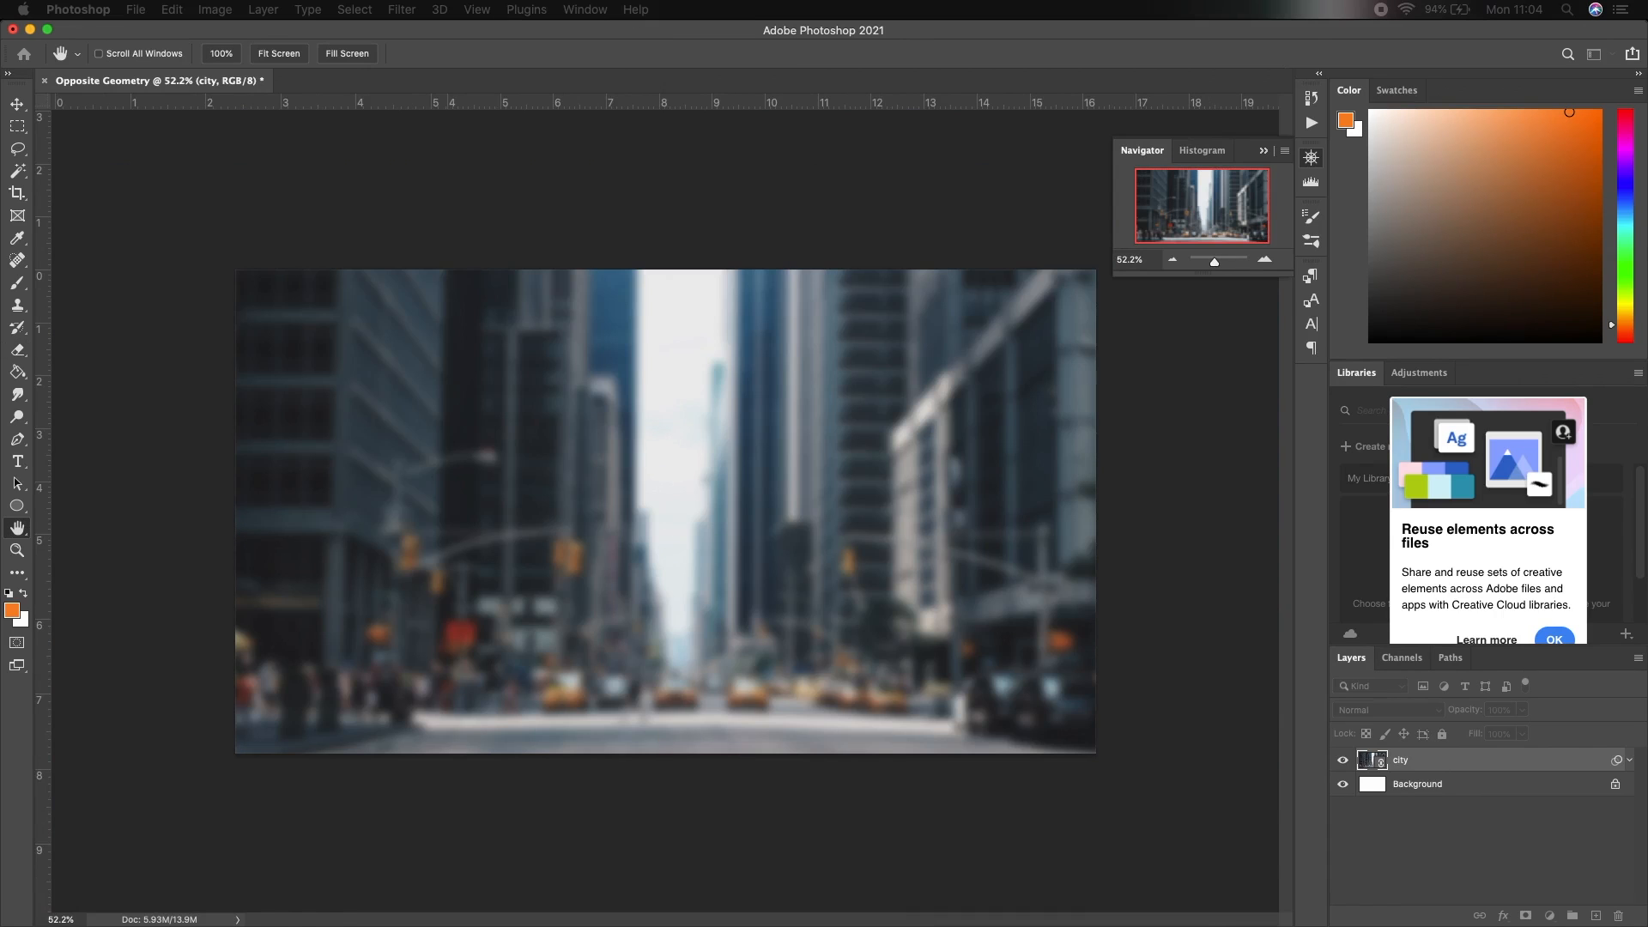
pyautogui.moveTo(1055, 563); pyautogui.dragTo(1037, 569)
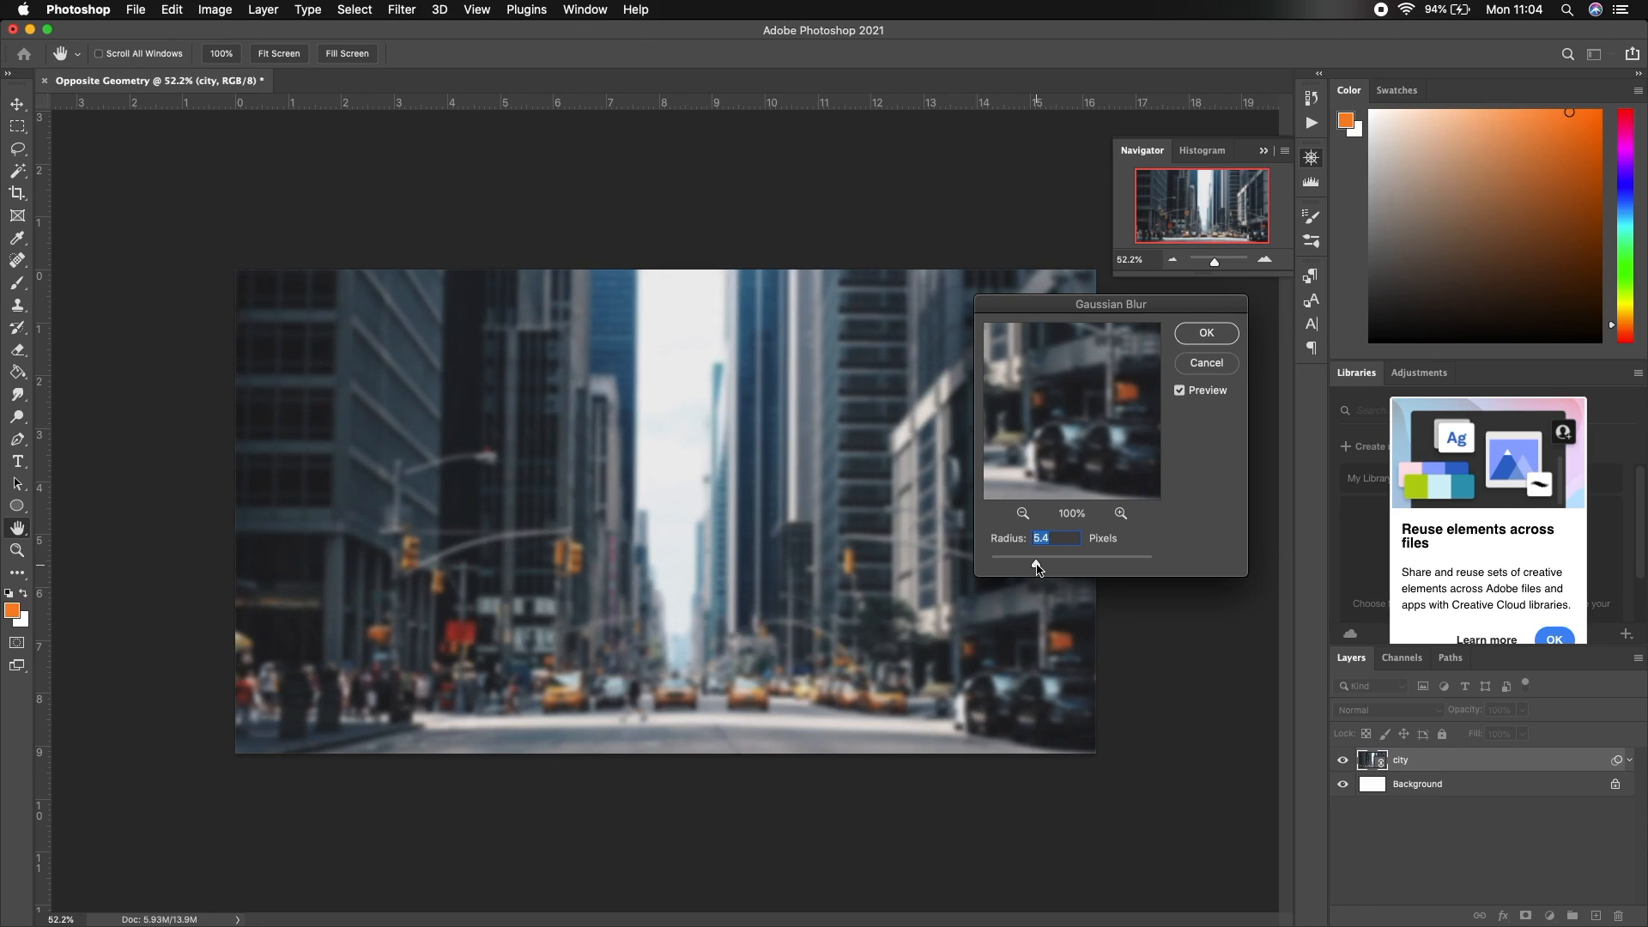
pyautogui.click(1206, 334)
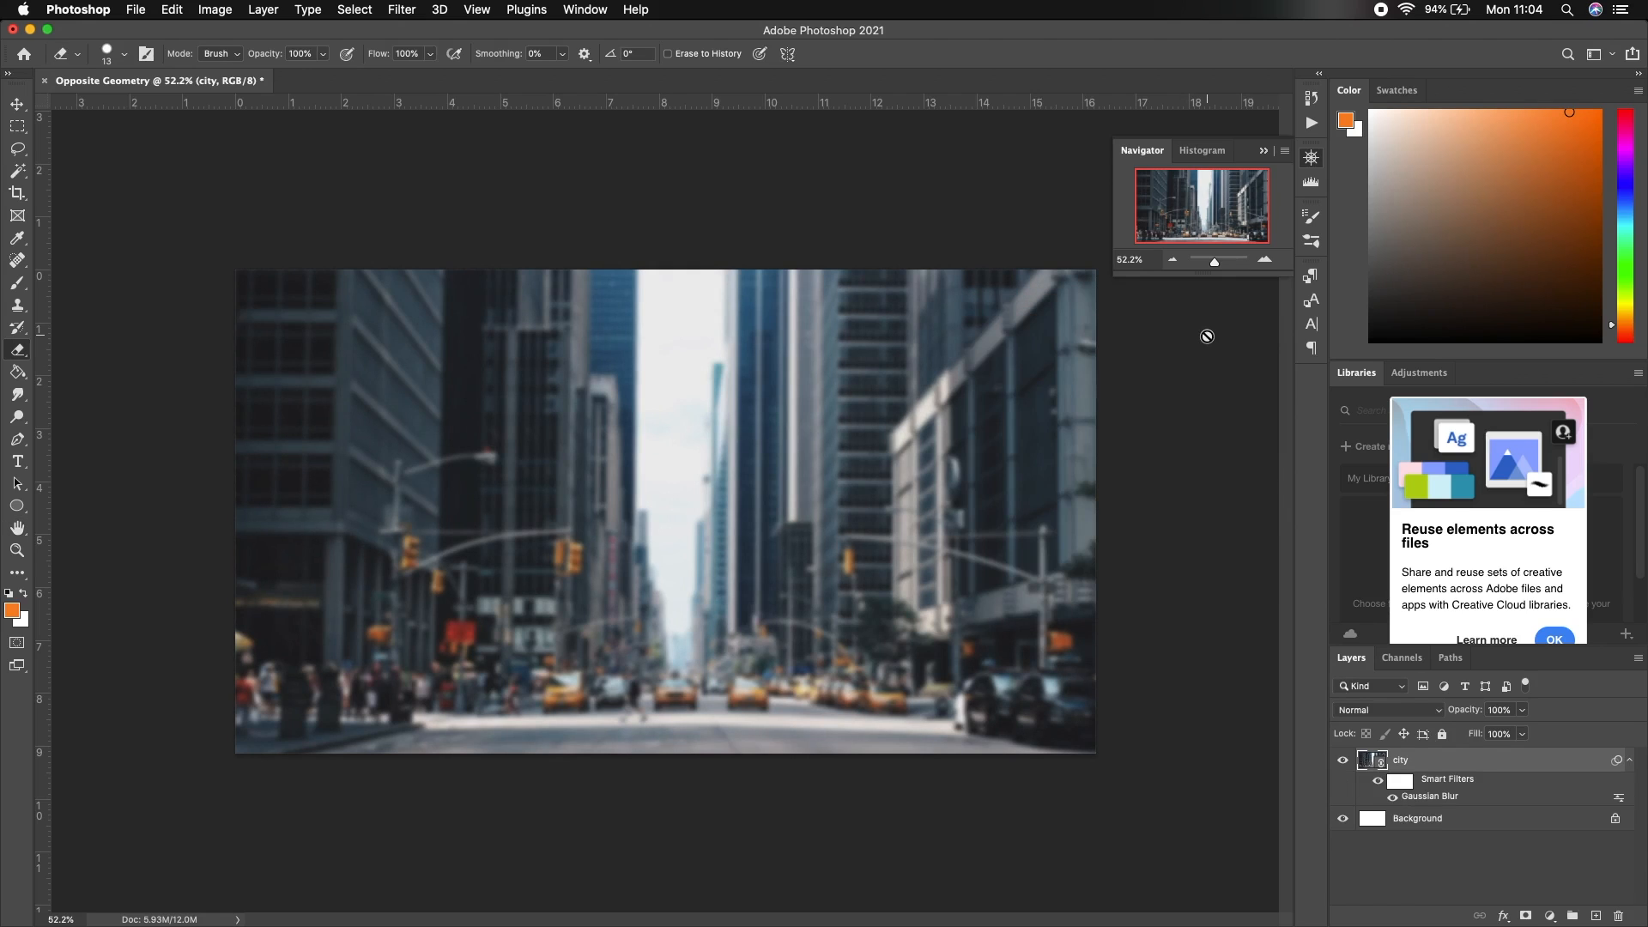
# Add a Curves adjustment layer that lifts the Blue channel's black point for a bluish tint
pyautogui.click(1550, 916)
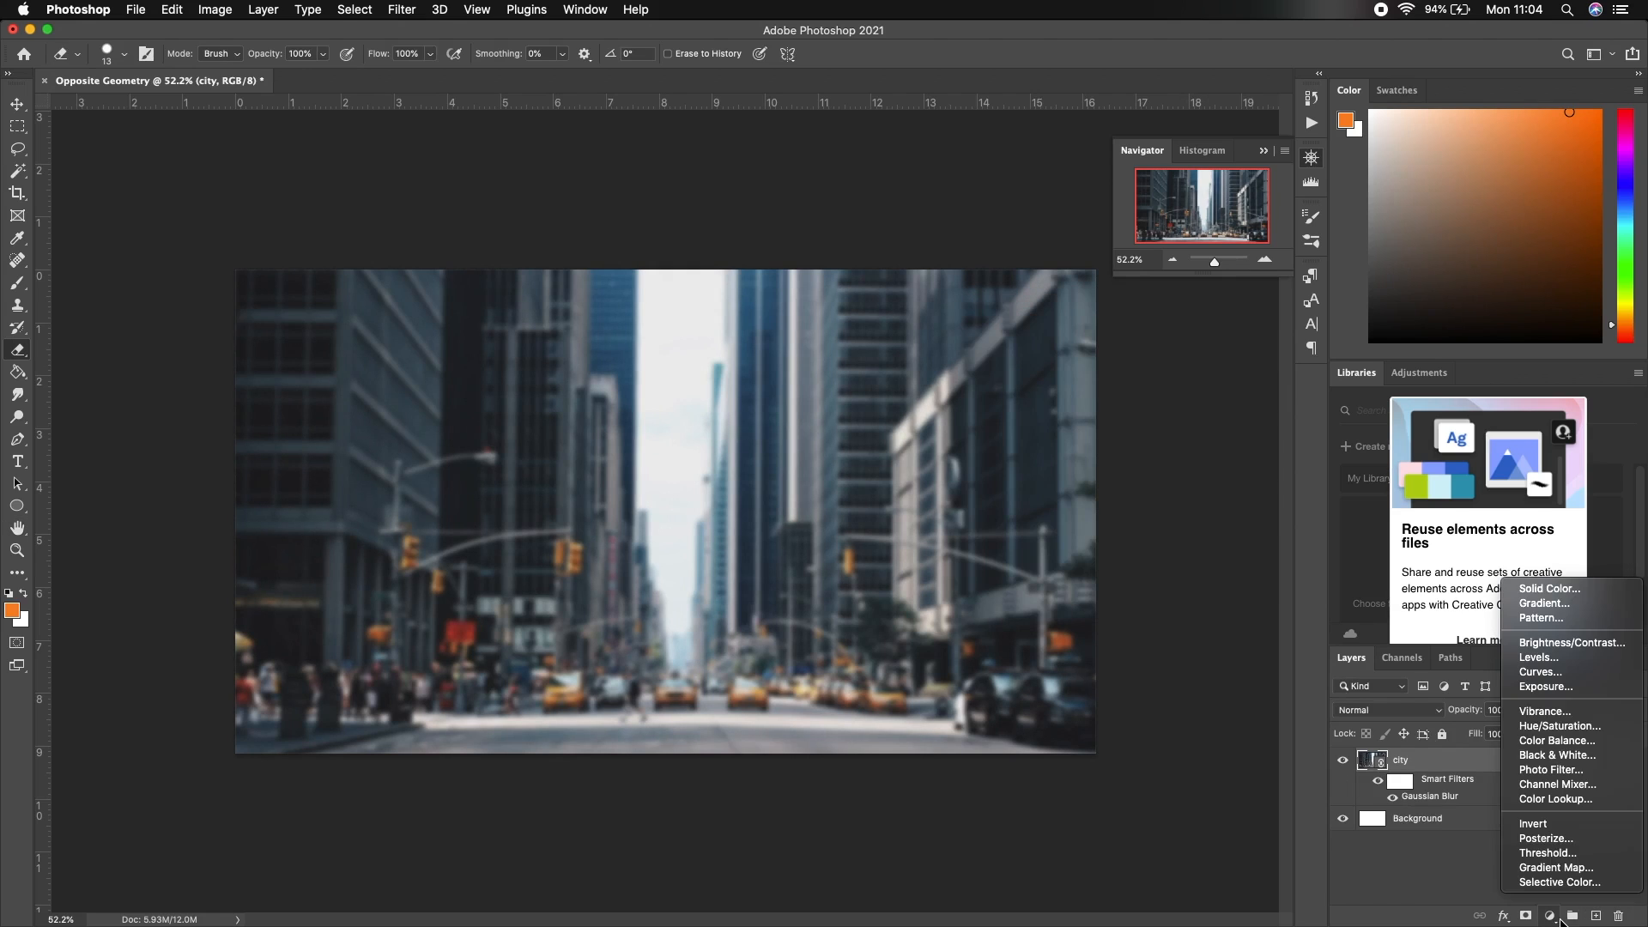
pyautogui.click(1540, 672)
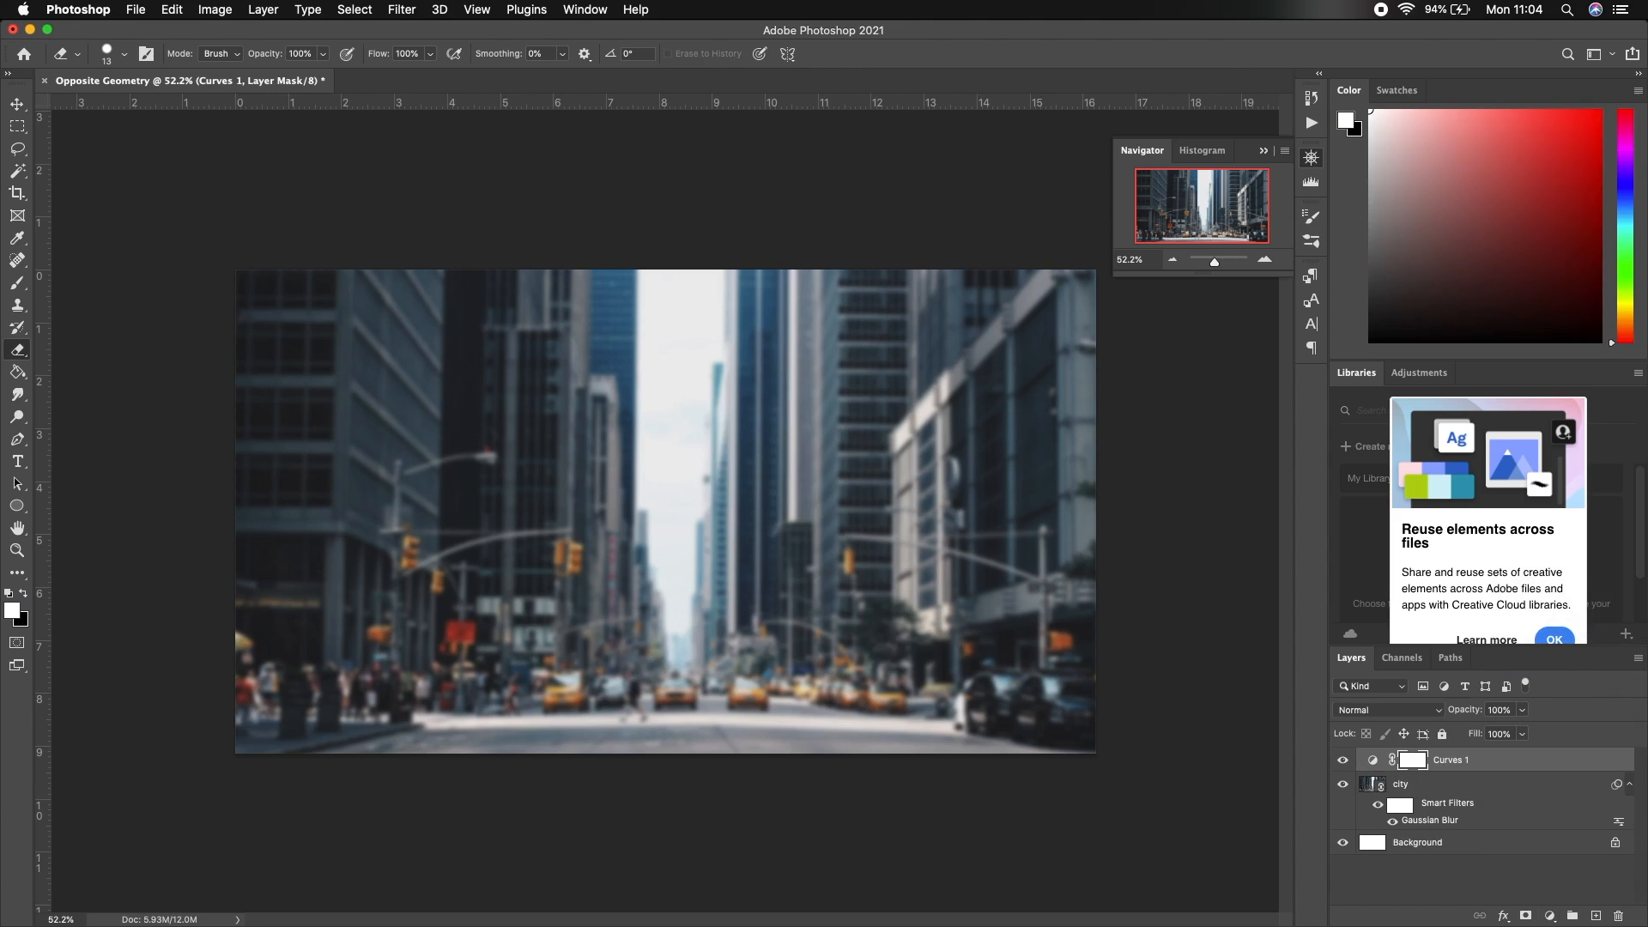
pyautogui.click(1145, 361)
pyautogui.click(1133, 411)
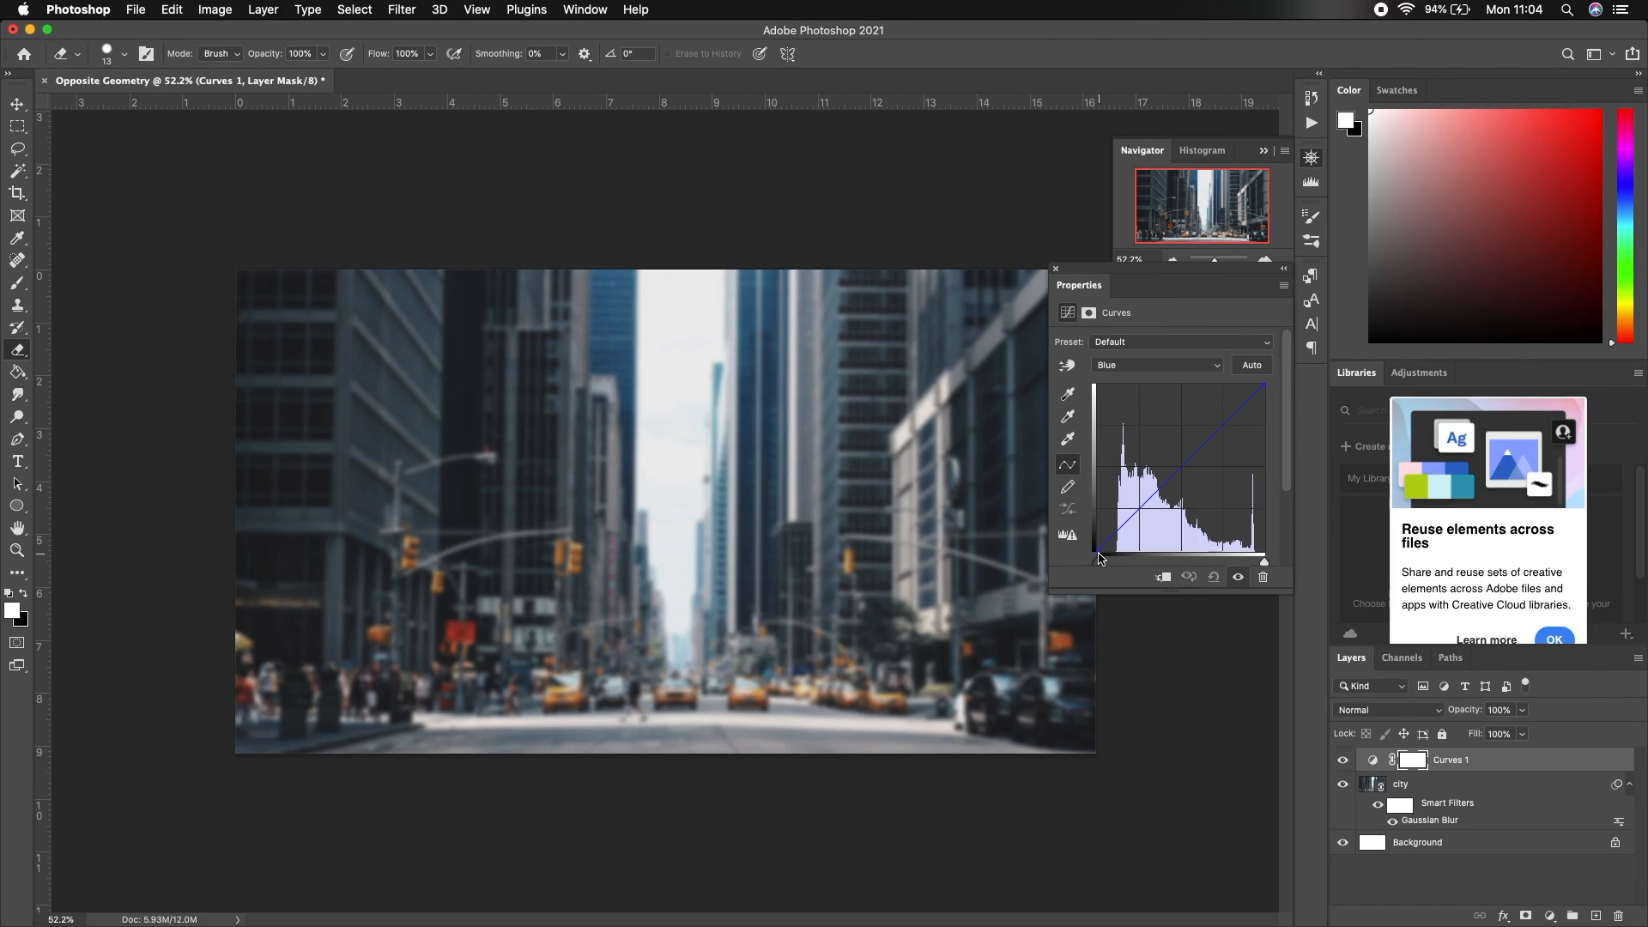
pyautogui.moveTo(1098, 551); pyautogui.dragTo(1090, 539)
pyautogui.click(1056, 268)
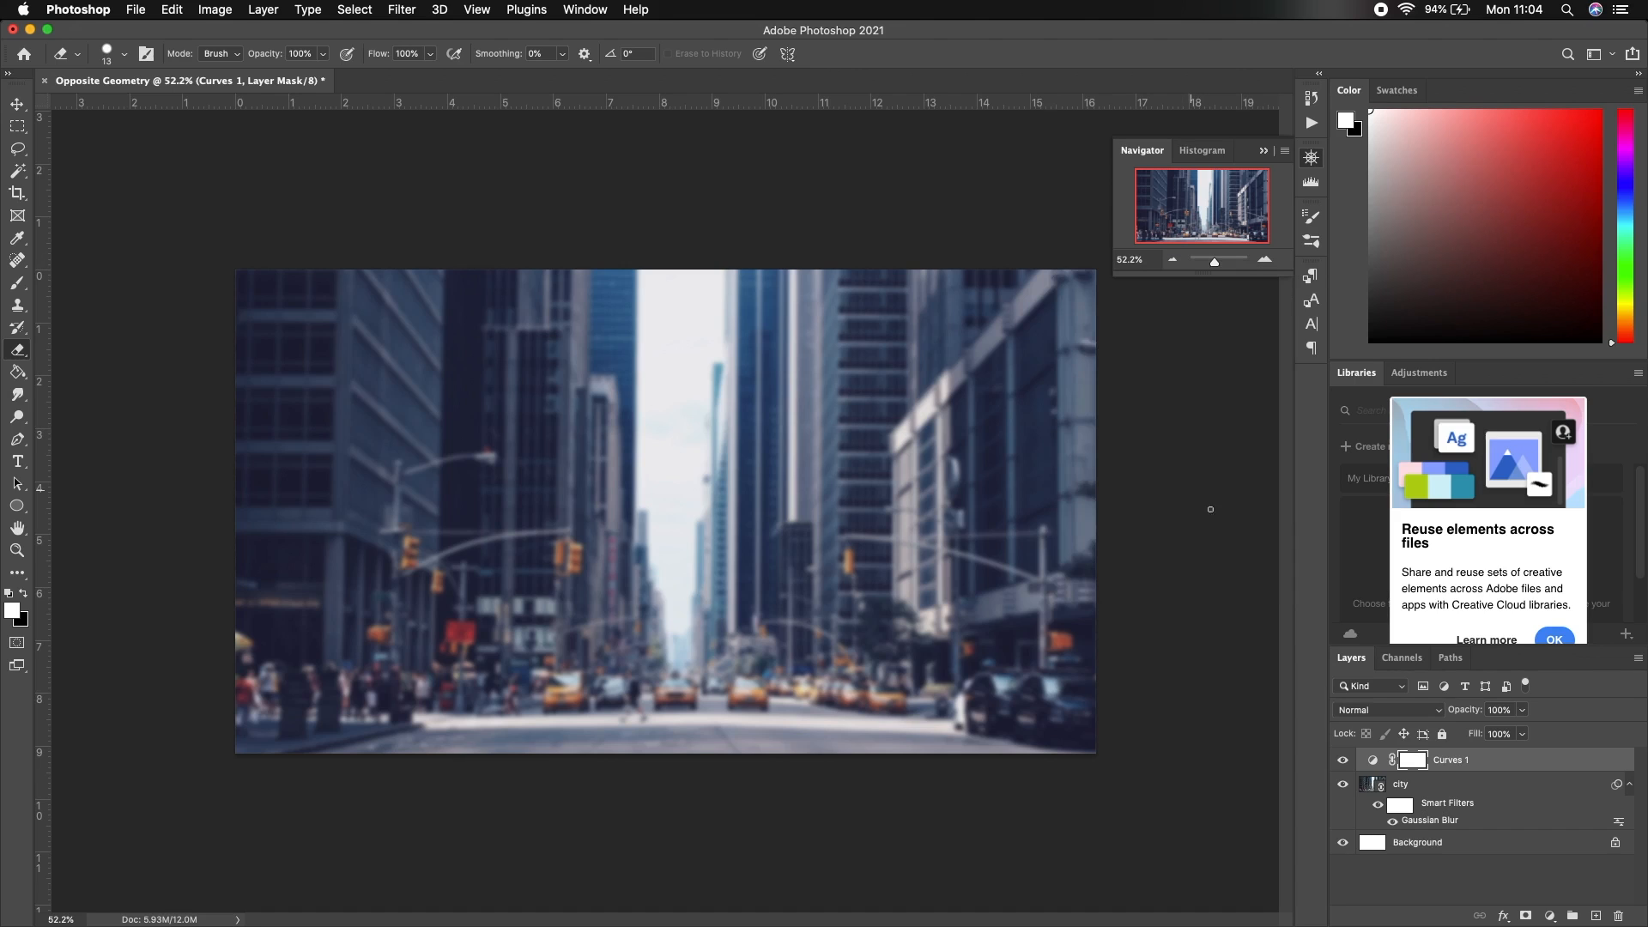
# Add a Brightness/Contrast adjustment layer at Brightness -30 and Contrast 19
pyautogui.click(1549, 916)
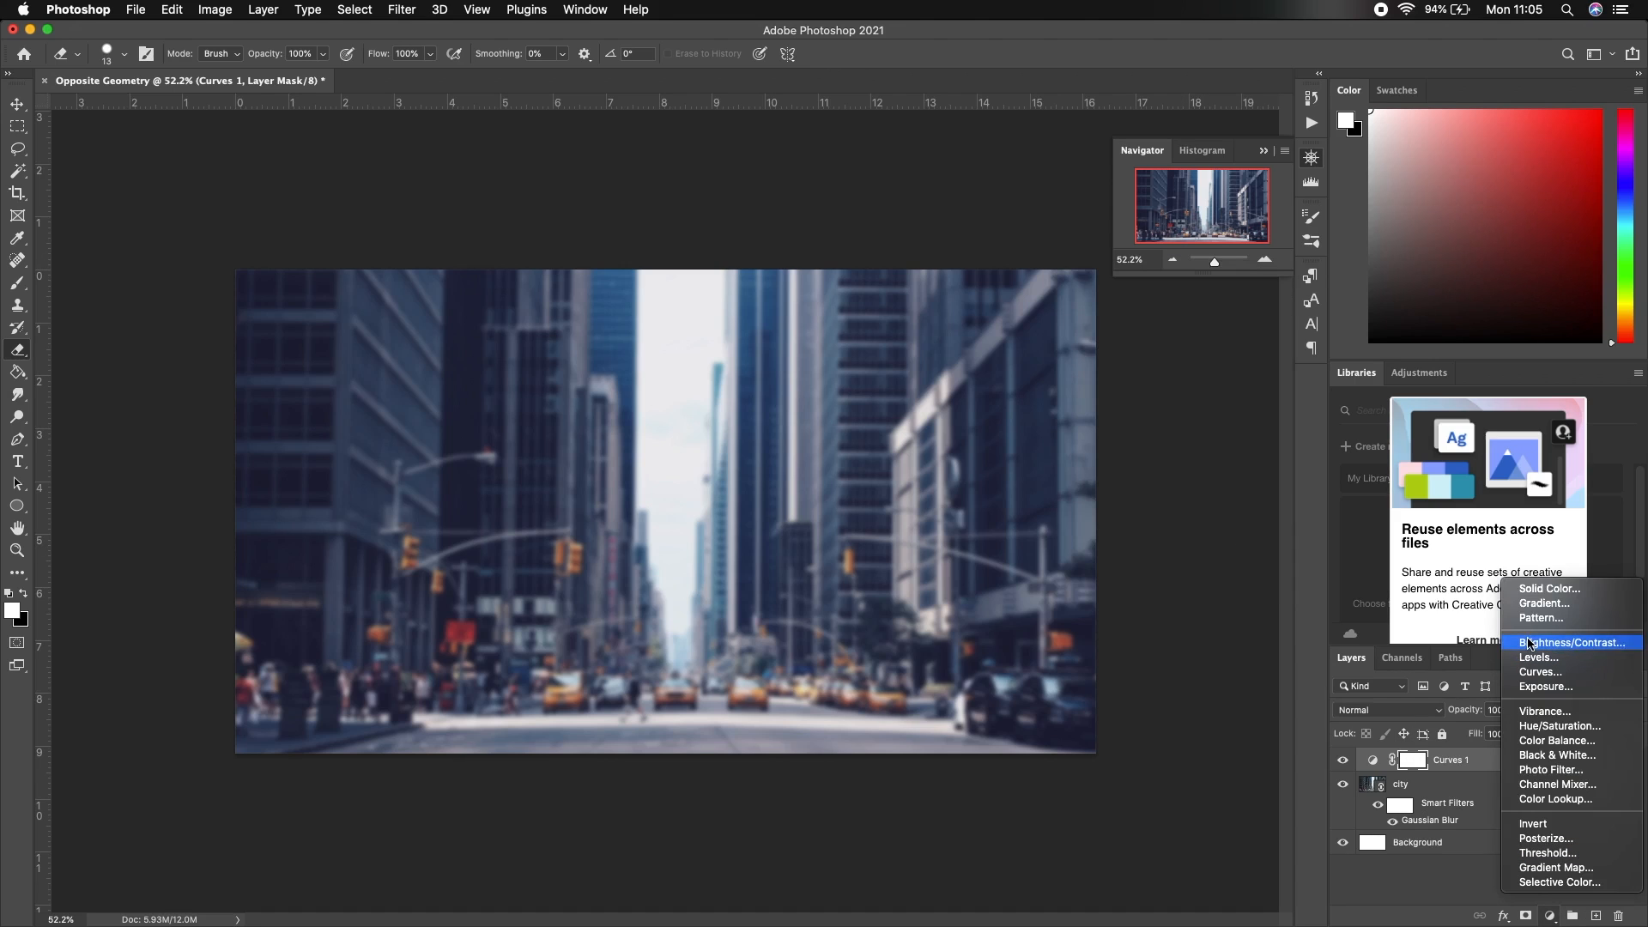
pyautogui.click(1562, 643)
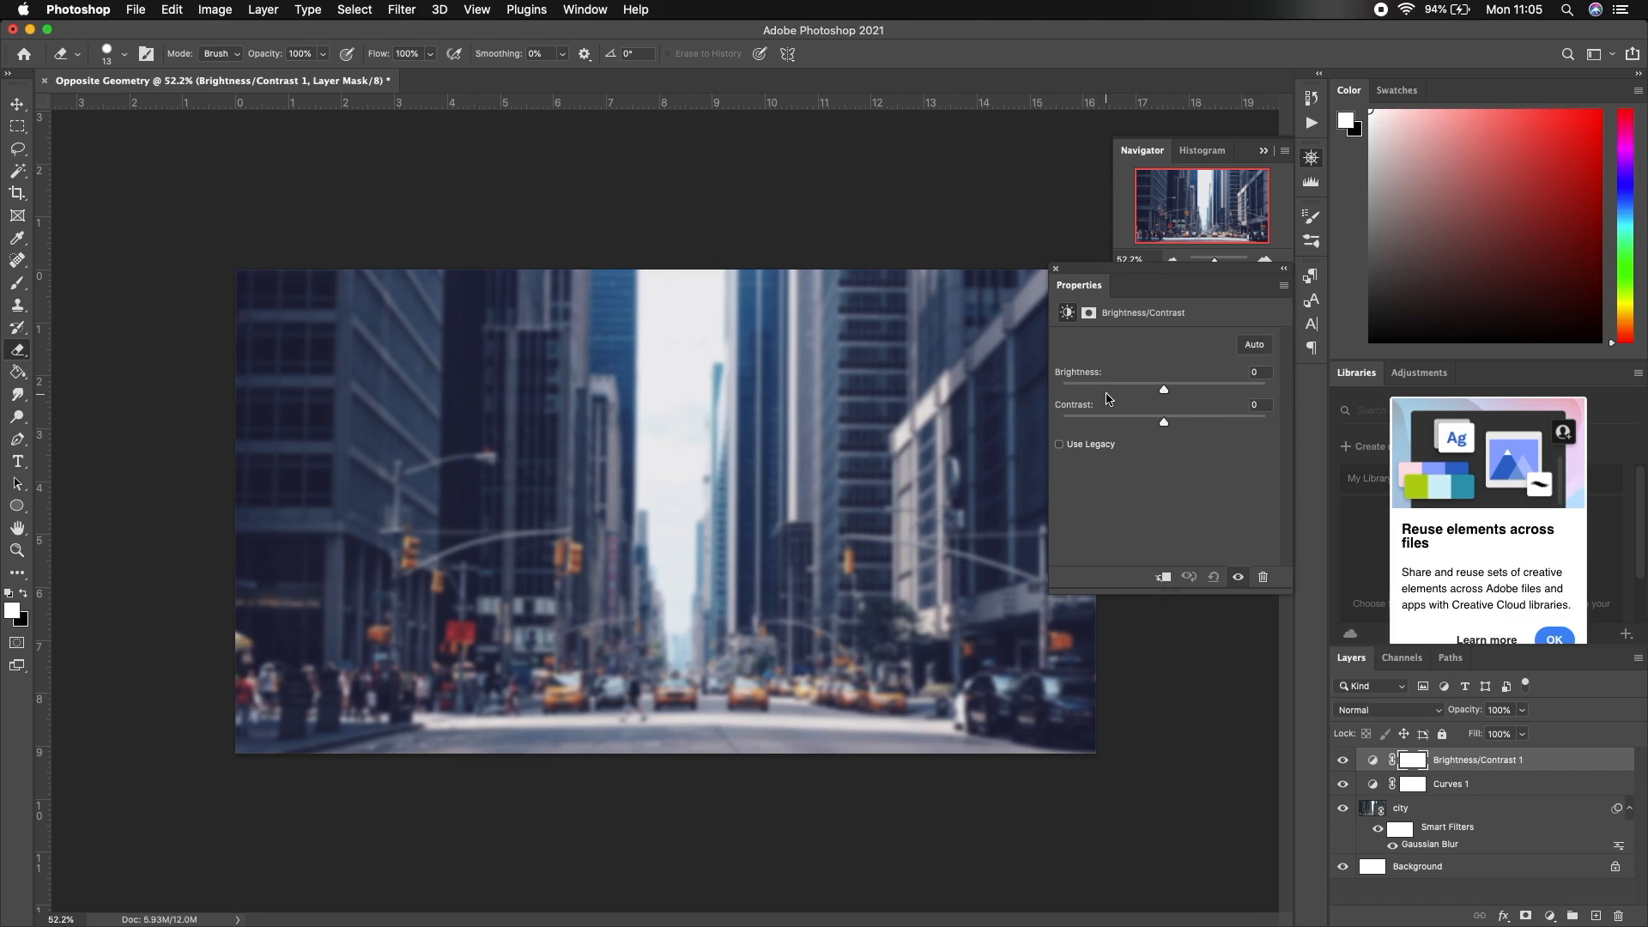
pyautogui.moveTo(1164, 390); pyautogui.dragTo(1184, 427)
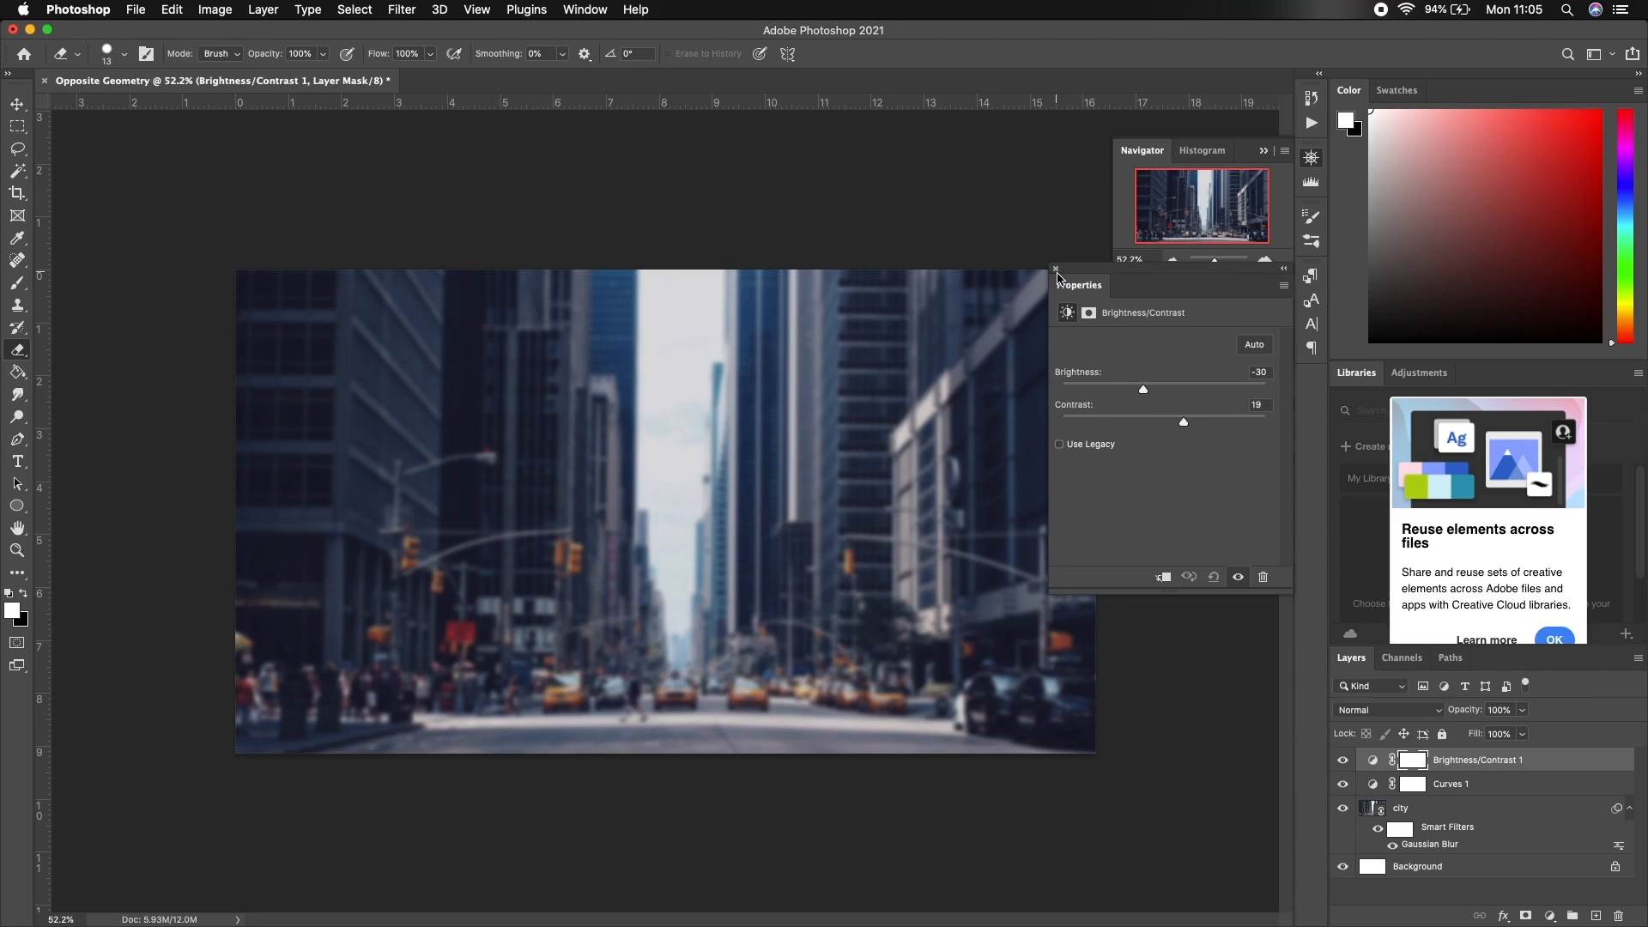
pyautogui.click(1056, 272)
pyautogui.click(1550, 916)
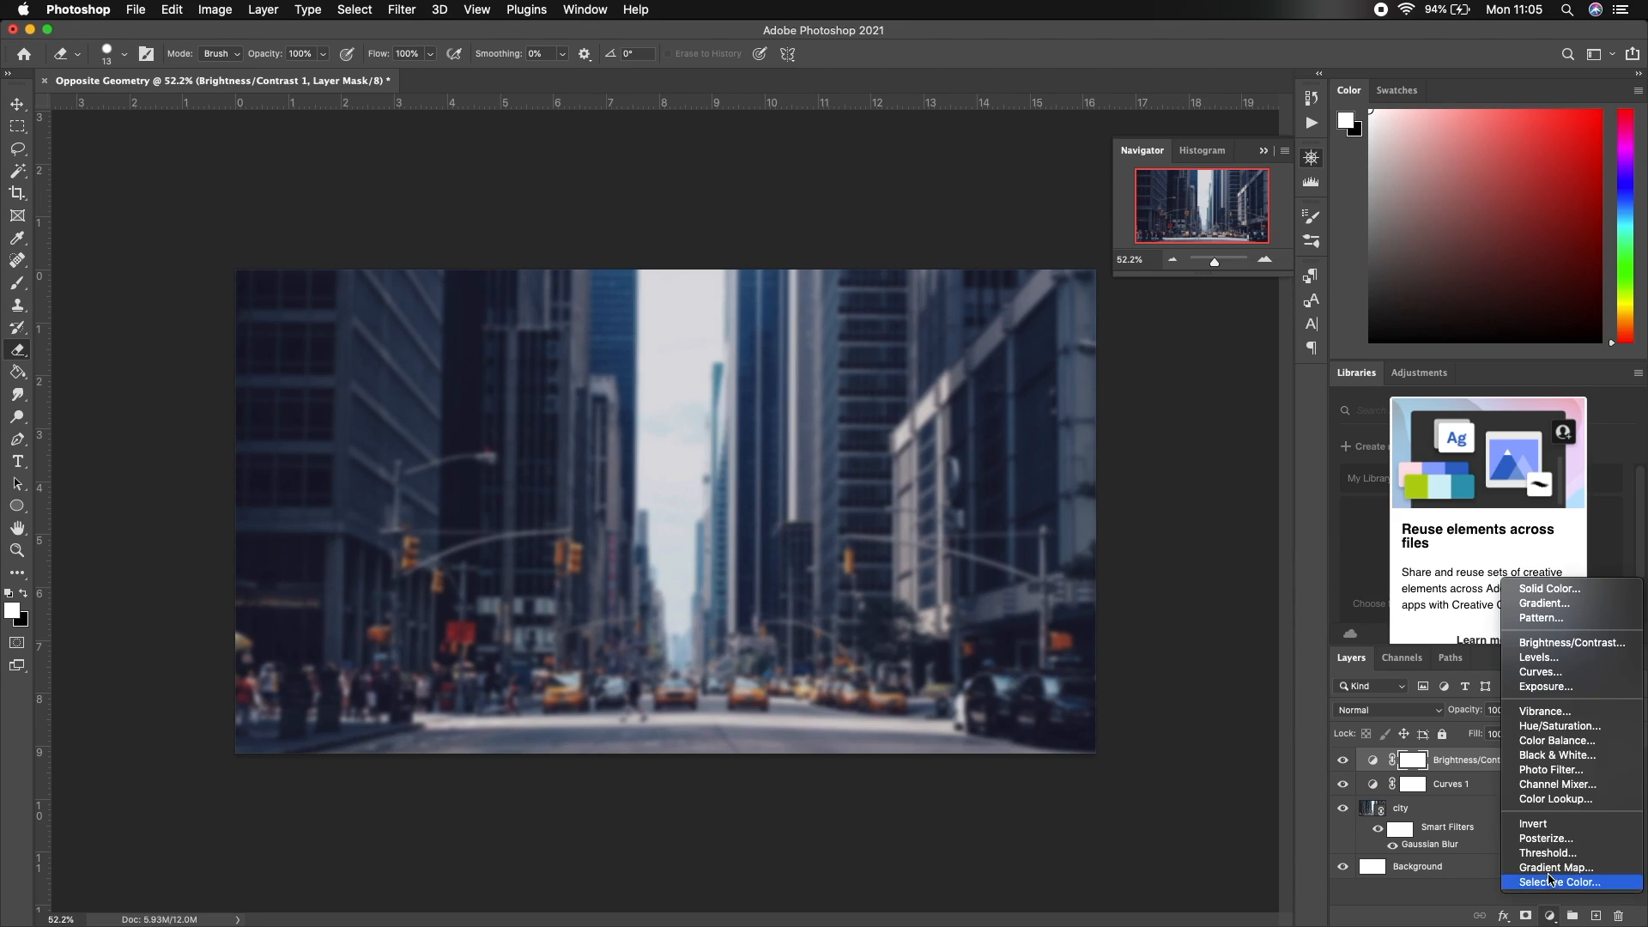
# Add a 38%-opacity Black & White layer with lower Reds, move Curves 1 on top, create Layer 1
pyautogui.click(1562, 757)
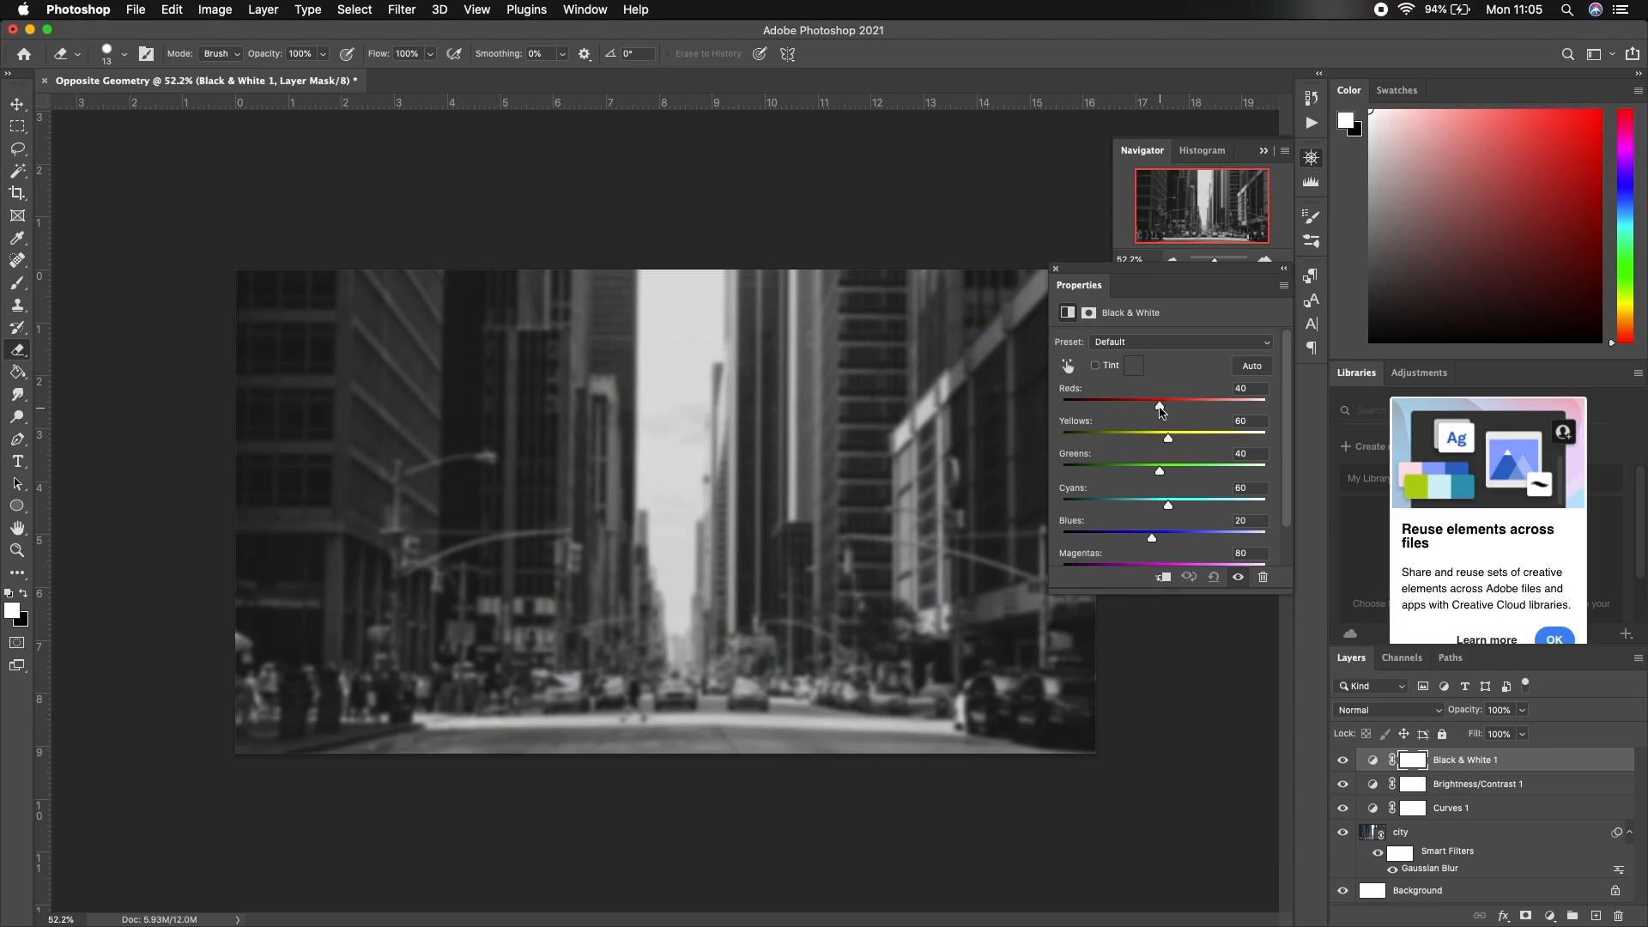
pyautogui.moveTo(1160, 410); pyautogui.dragTo(1156, 408)
pyautogui.moveTo(1478, 713); pyautogui.dragTo(1450, 712)
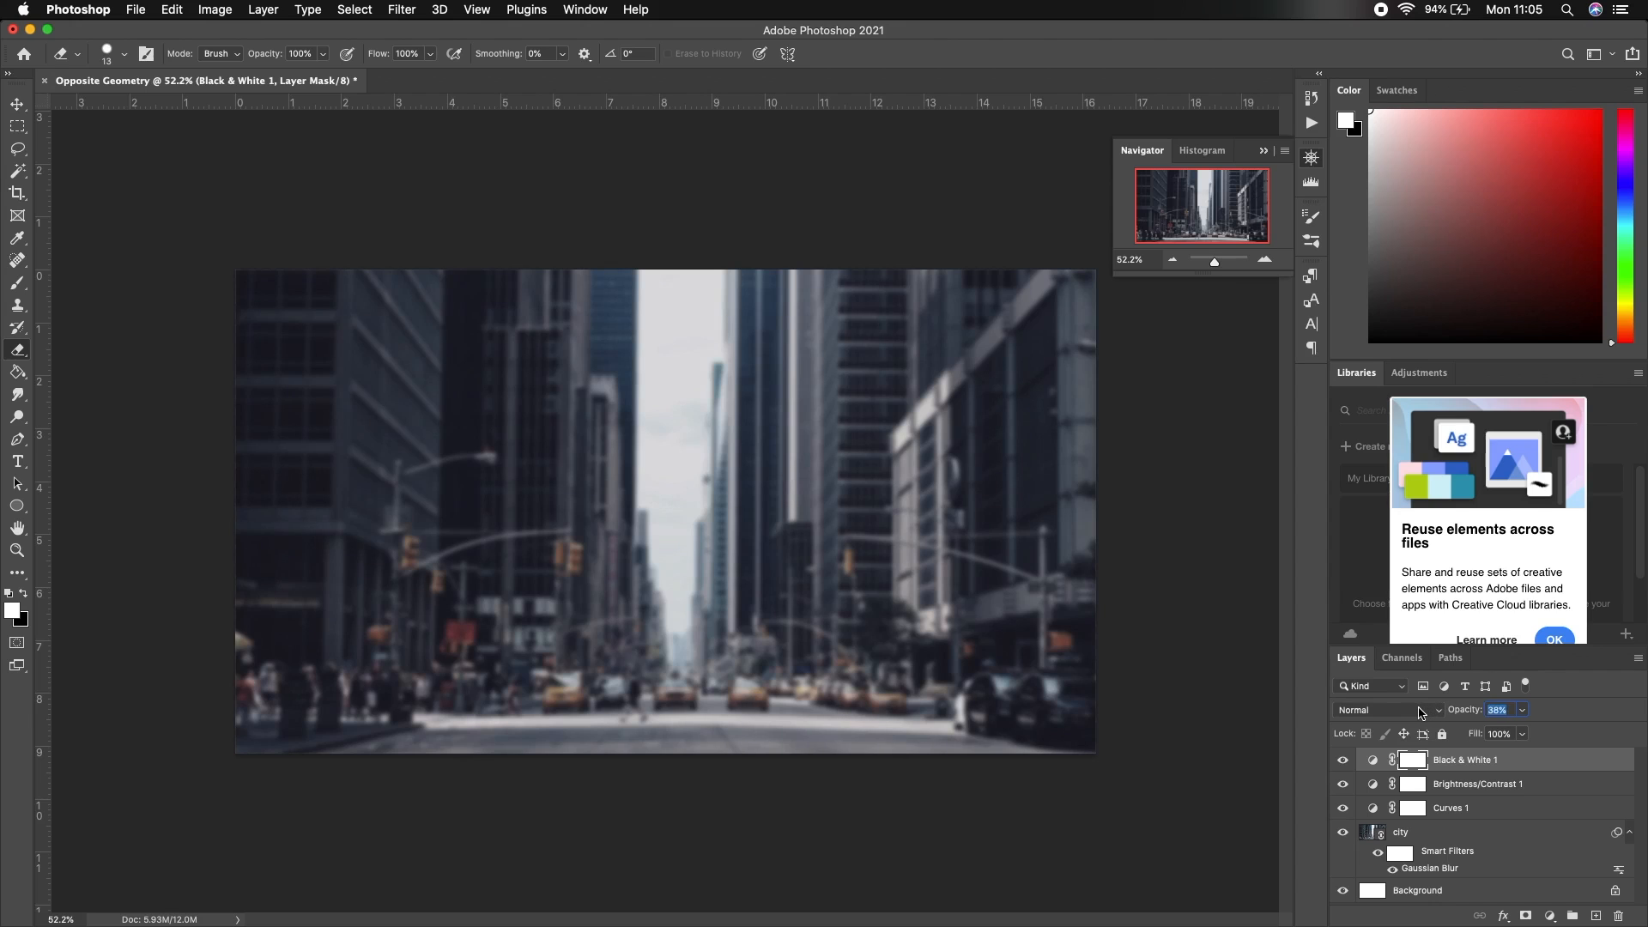
pyautogui.moveTo(1418, 714); pyautogui.dragTo(1416, 714)
pyautogui.moveTo(1477, 810); pyautogui.dragTo(1493, 761)
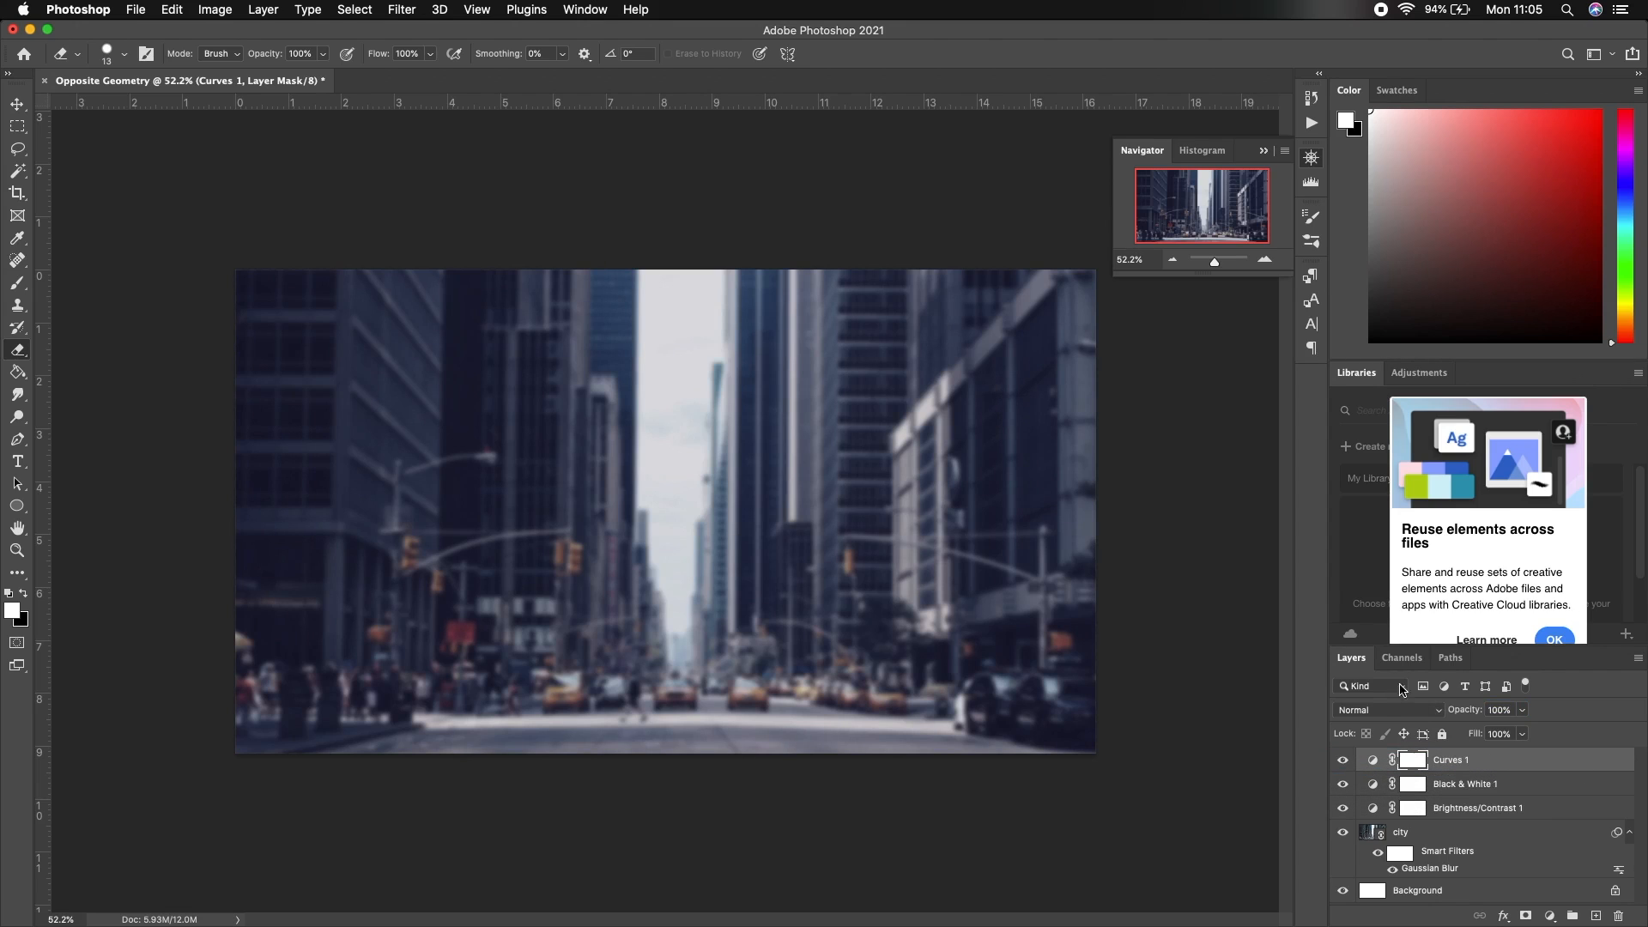
pyautogui.click(1596, 917)
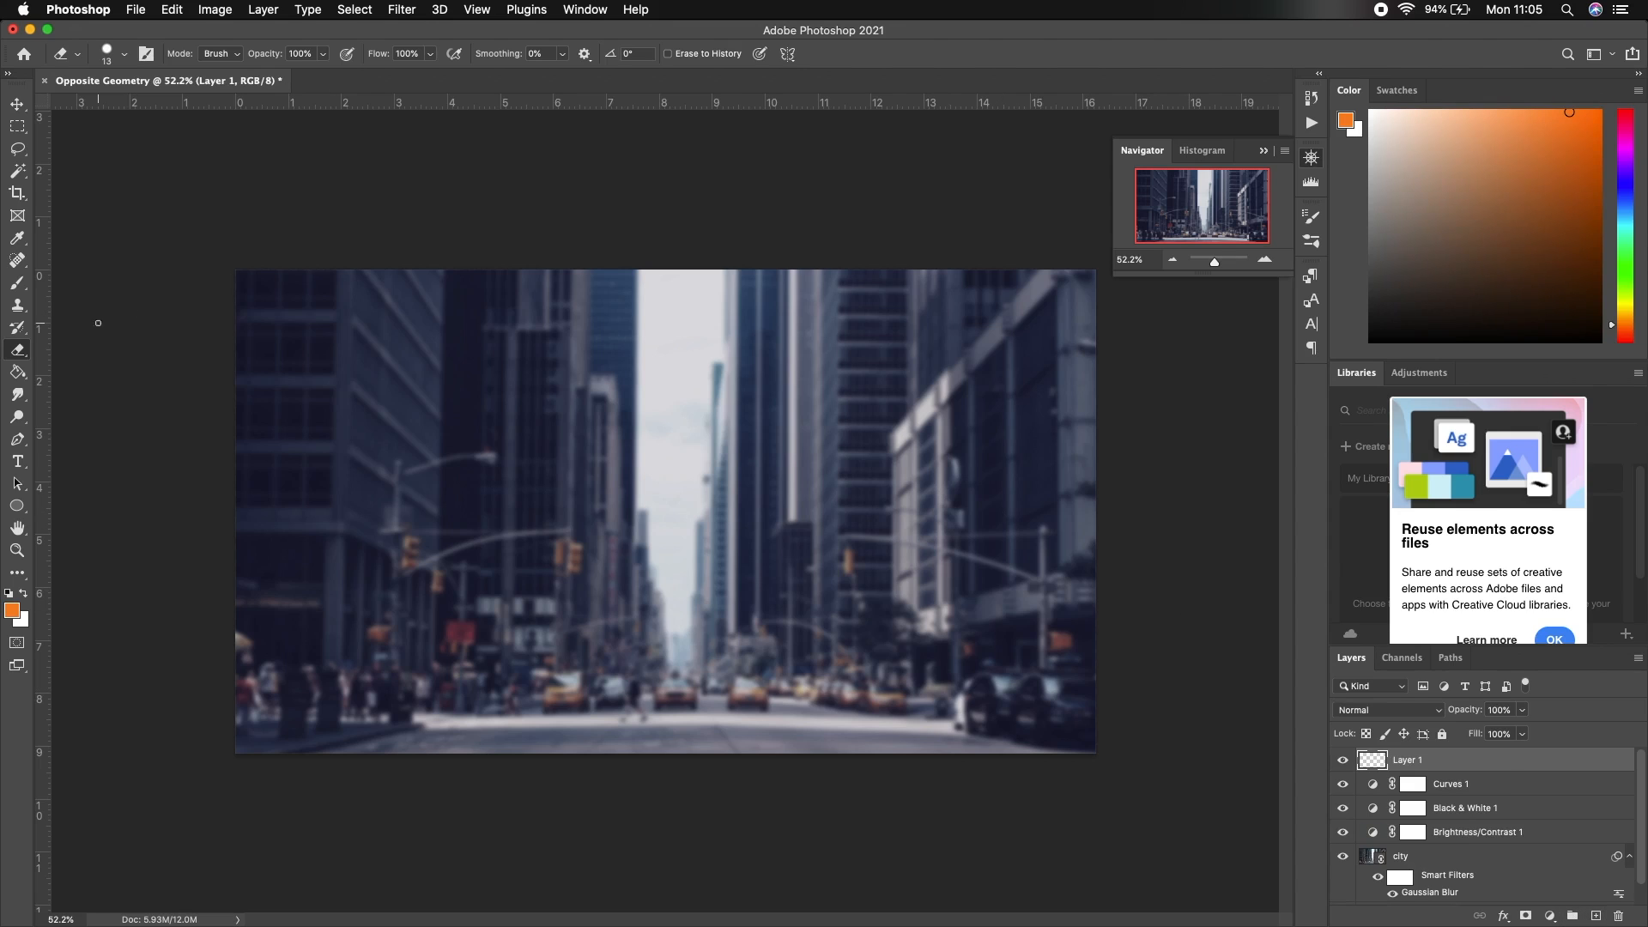
# Draw a triangle over the upper middle of the street with a white outline
pyautogui.click(16, 505)
pyautogui.click(100, 556)
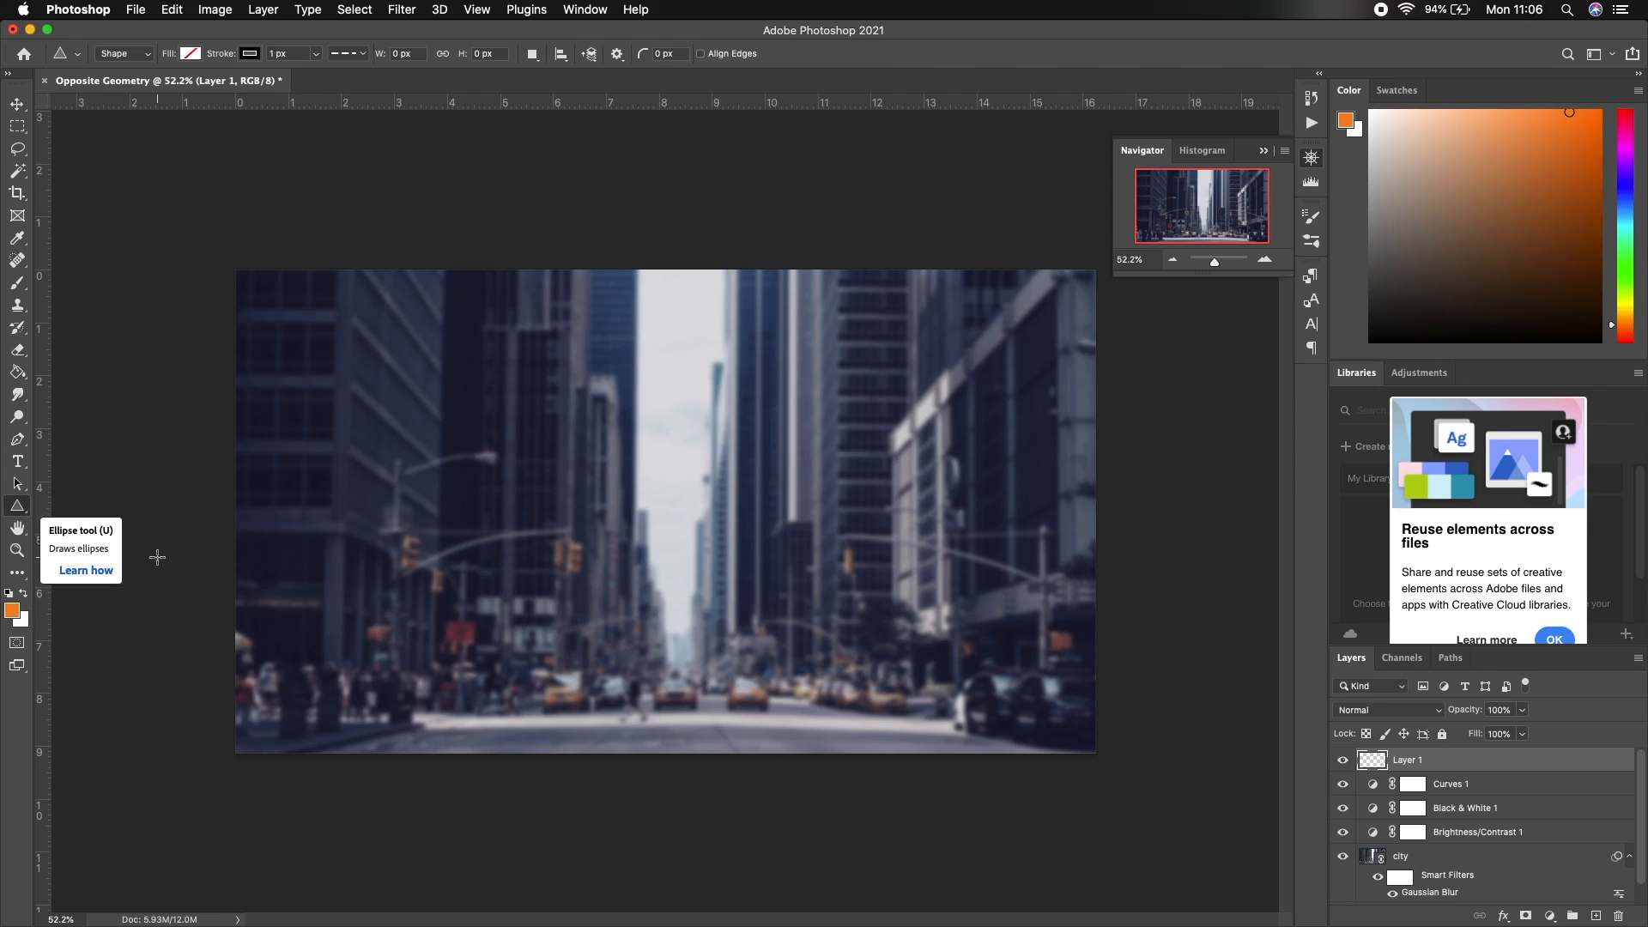
pyautogui.moveTo(529, 353); pyautogui.dragTo(767, 565)
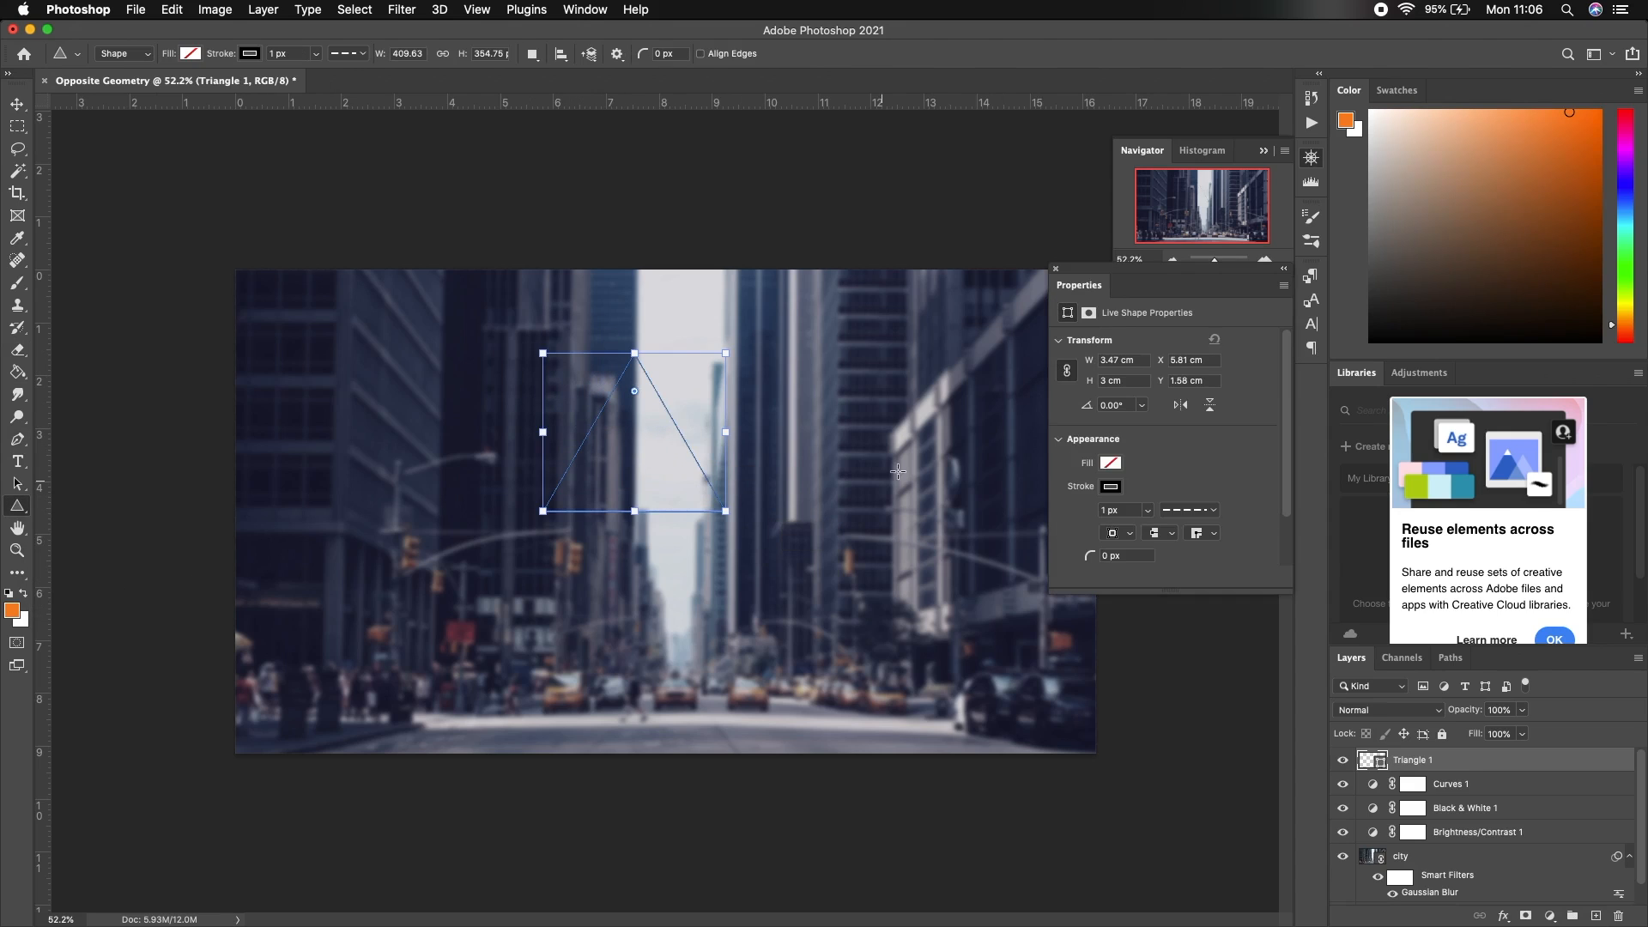
pyautogui.click(1112, 487)
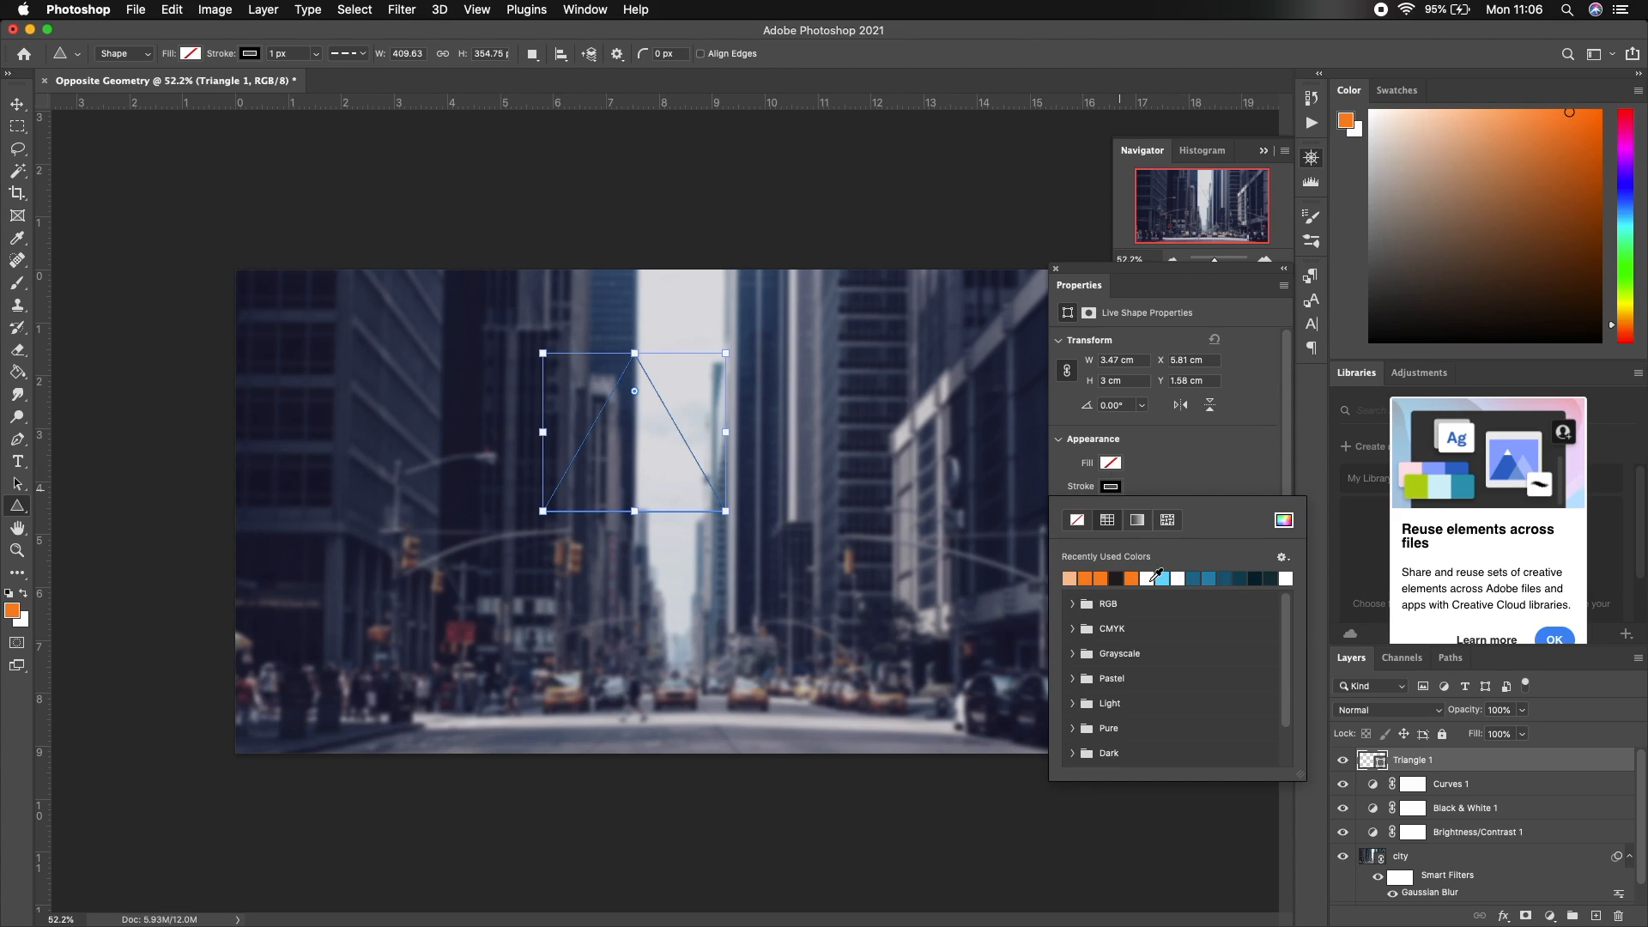
pyautogui.click(1149, 580)
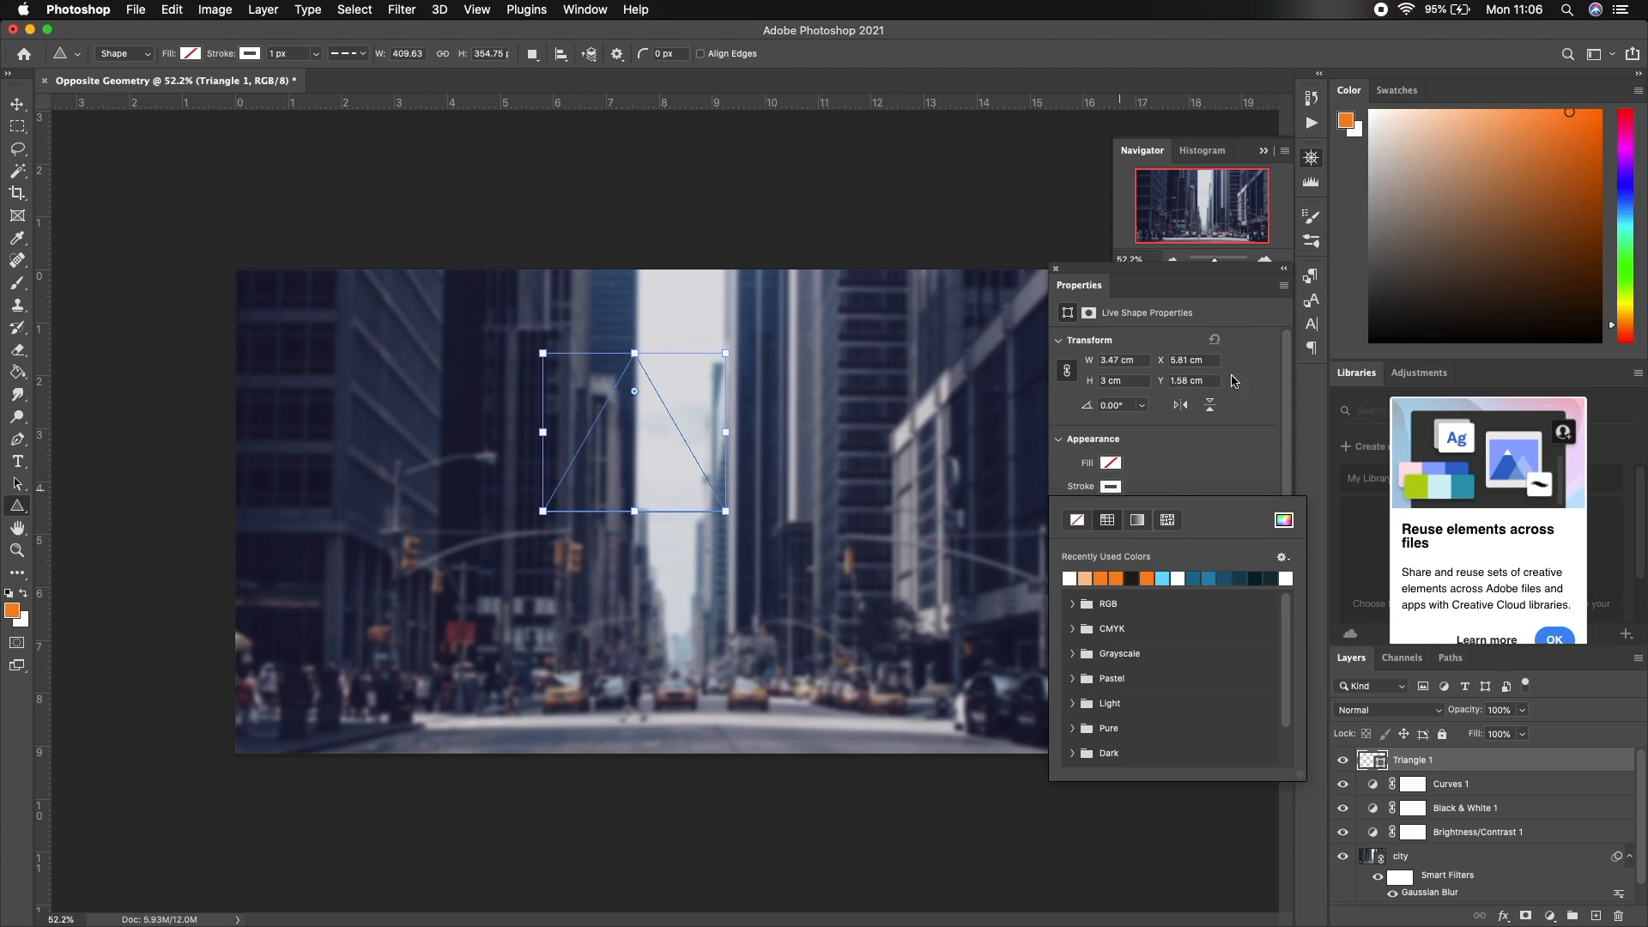
pyautogui.click(1054, 272)
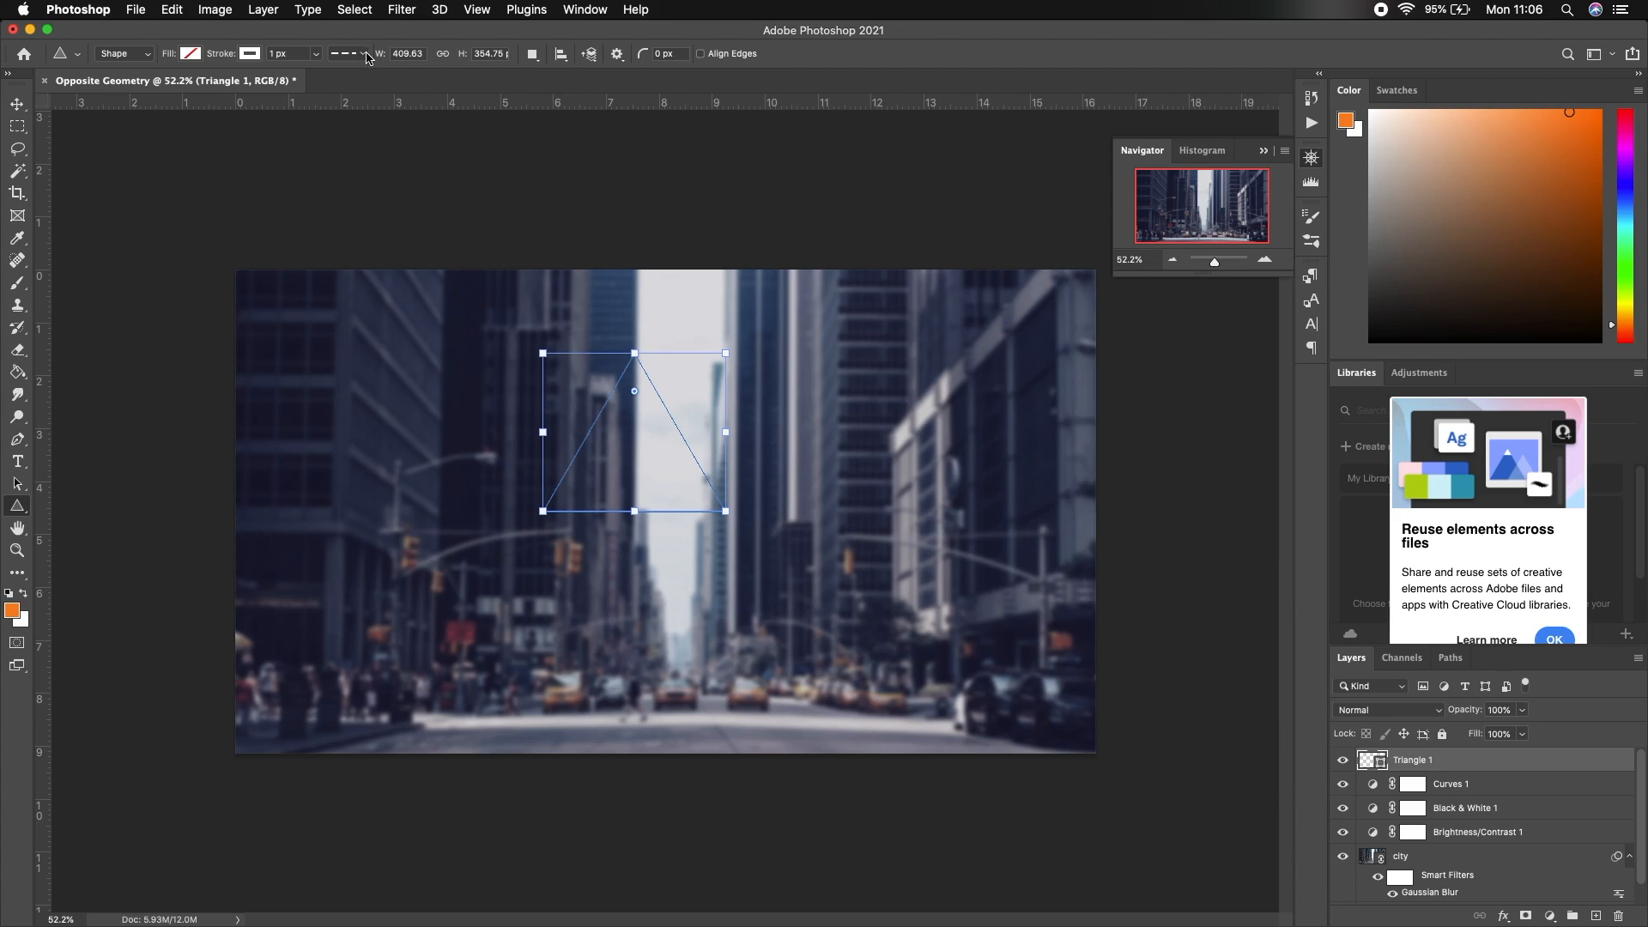
# Make the triangle's outline solid instead of dashed and 10 px wide
pyautogui.click(366, 54)
pyautogui.click(365, 112)
pyautogui.click(316, 55)
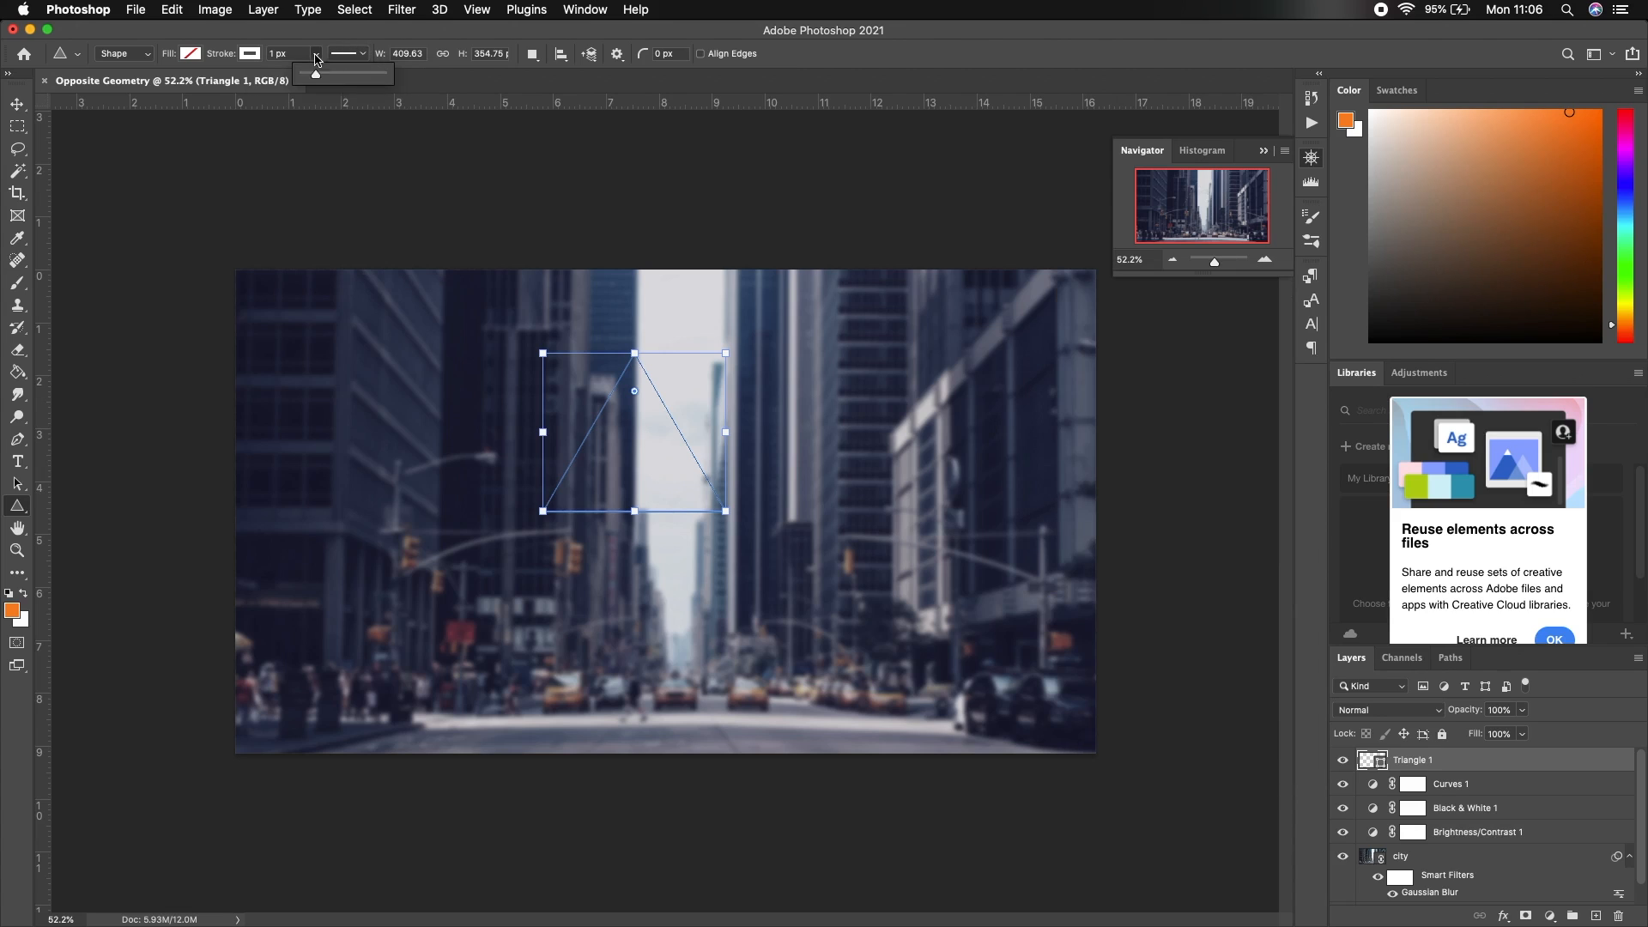
pyautogui.click(273, 53)
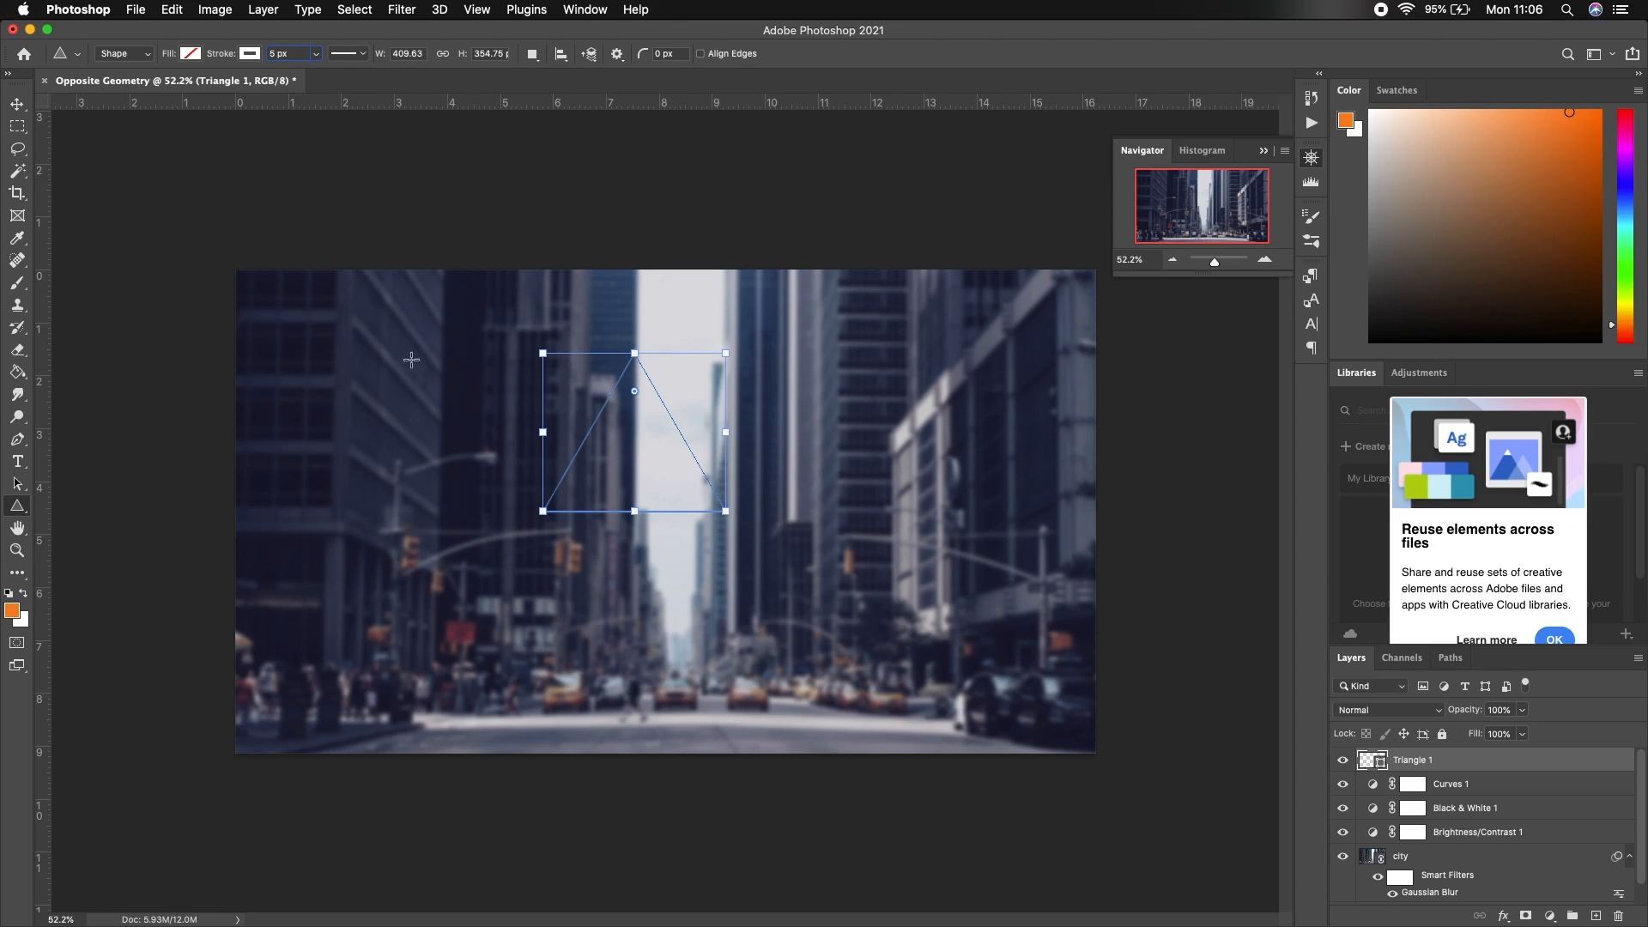
pyautogui.click(17, 104)
pyautogui.click(17, 508)
pyautogui.click(317, 57)
pyautogui.moveTo(314, 75); pyautogui.dragTo(319, 77)
pyautogui.click(283, 55)
pyautogui.write('10')
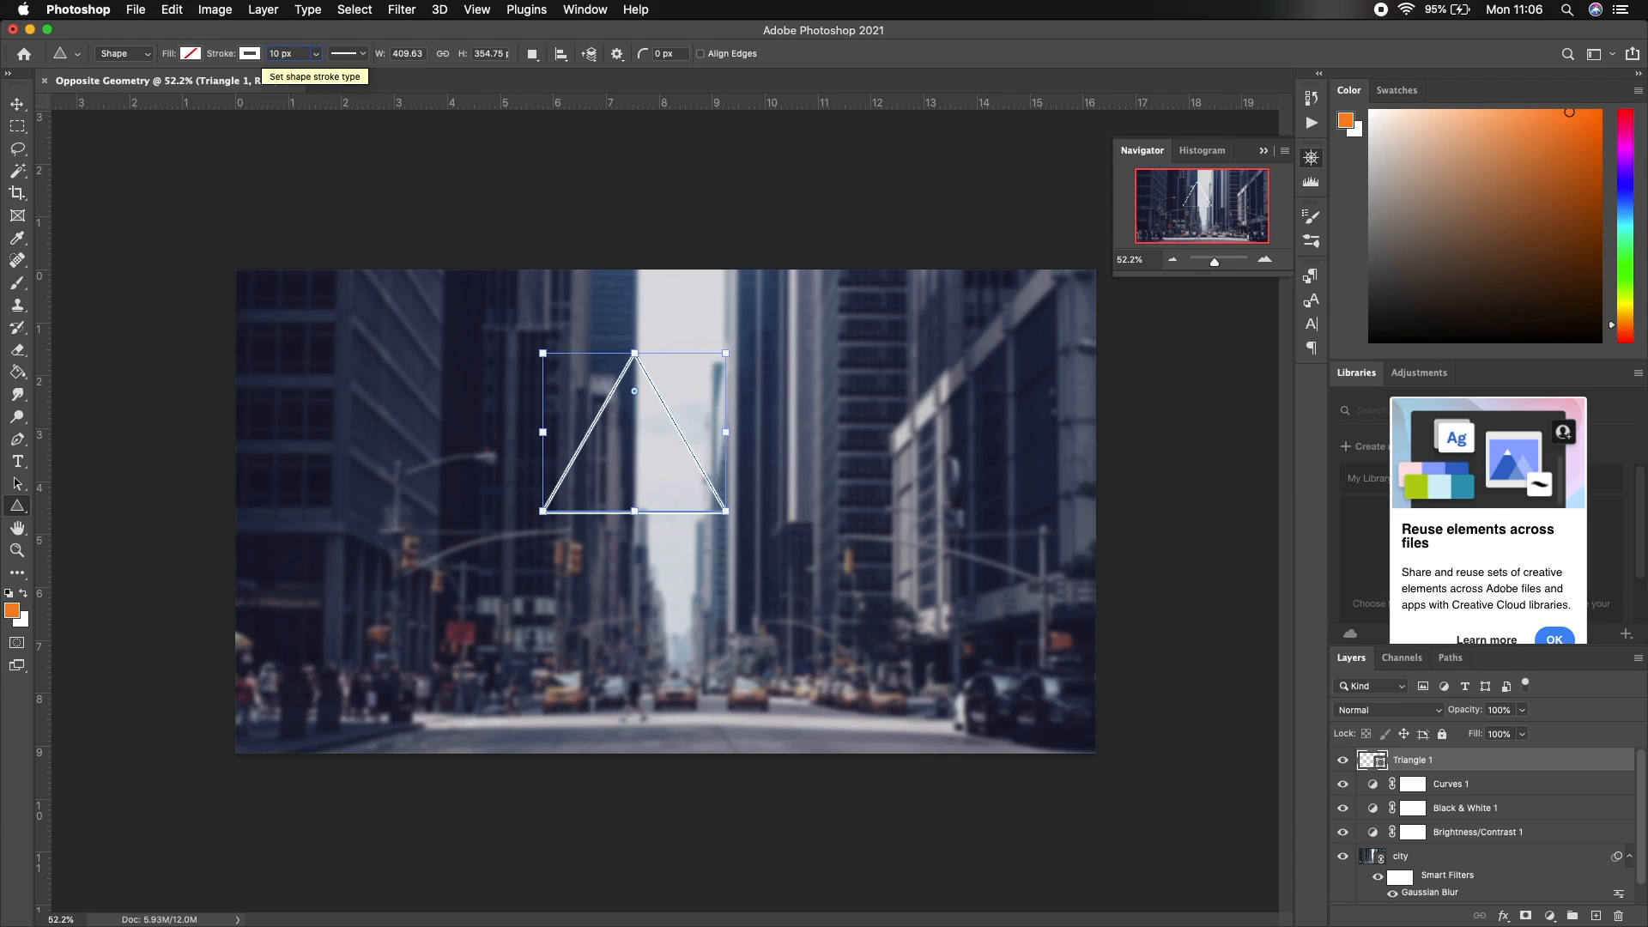
pyautogui.click(17, 105)
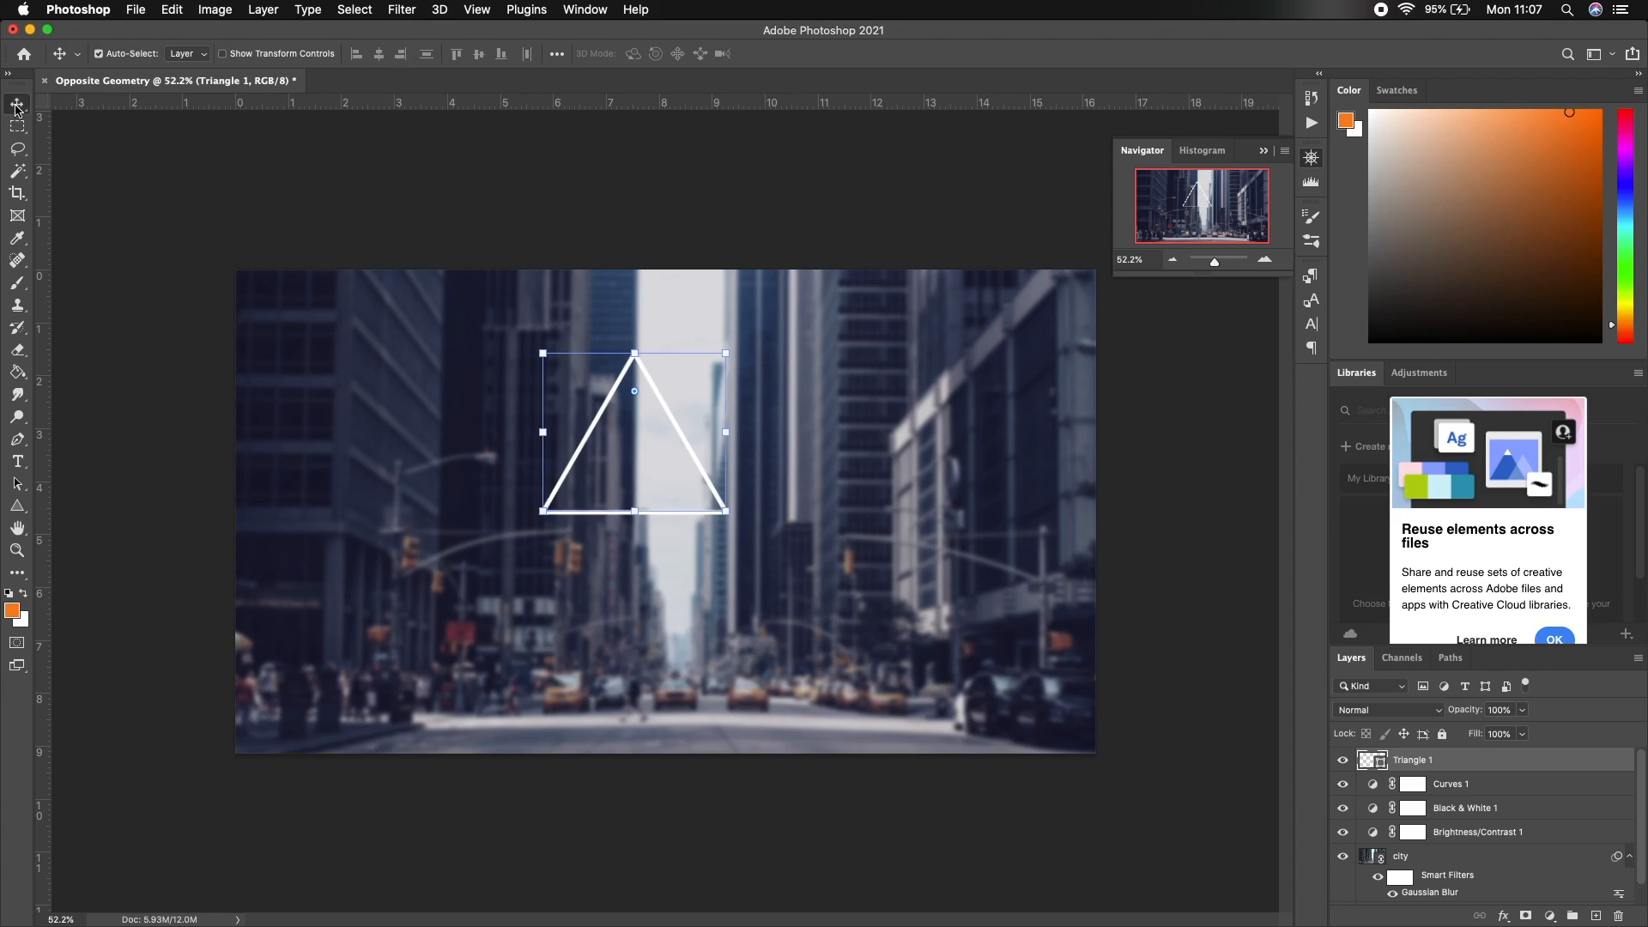
# Rotate the triangle 180° to point down and move it to the canvas centre
pyautogui.press('super')
pyautogui.press('super+t')
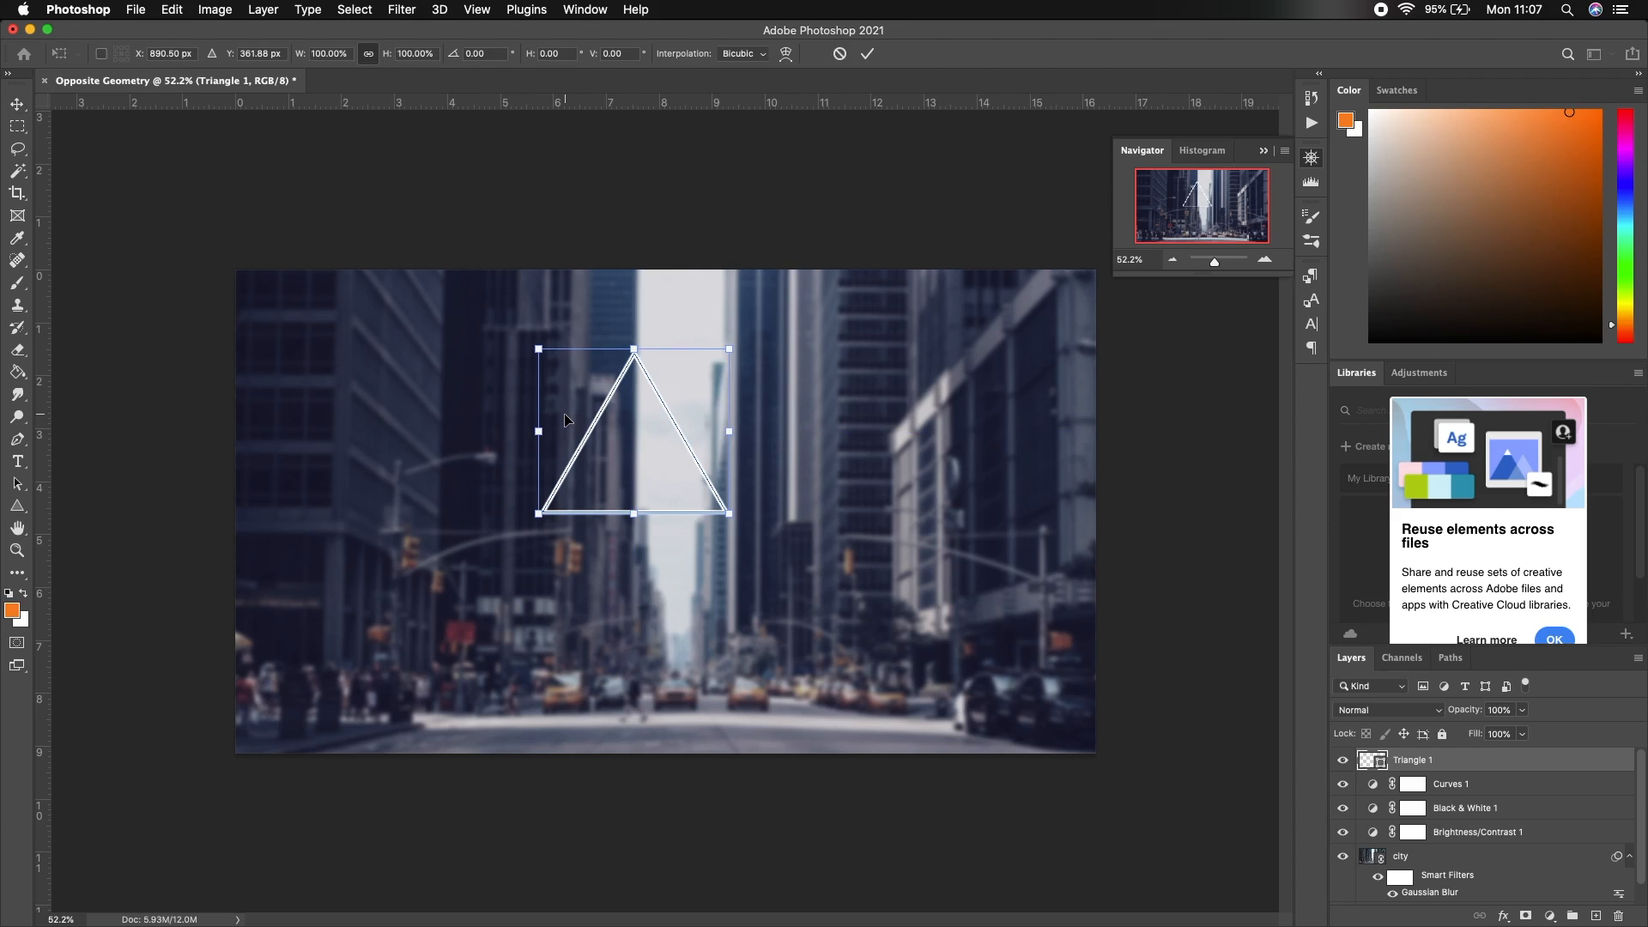
pyautogui.rightClick(662, 391)
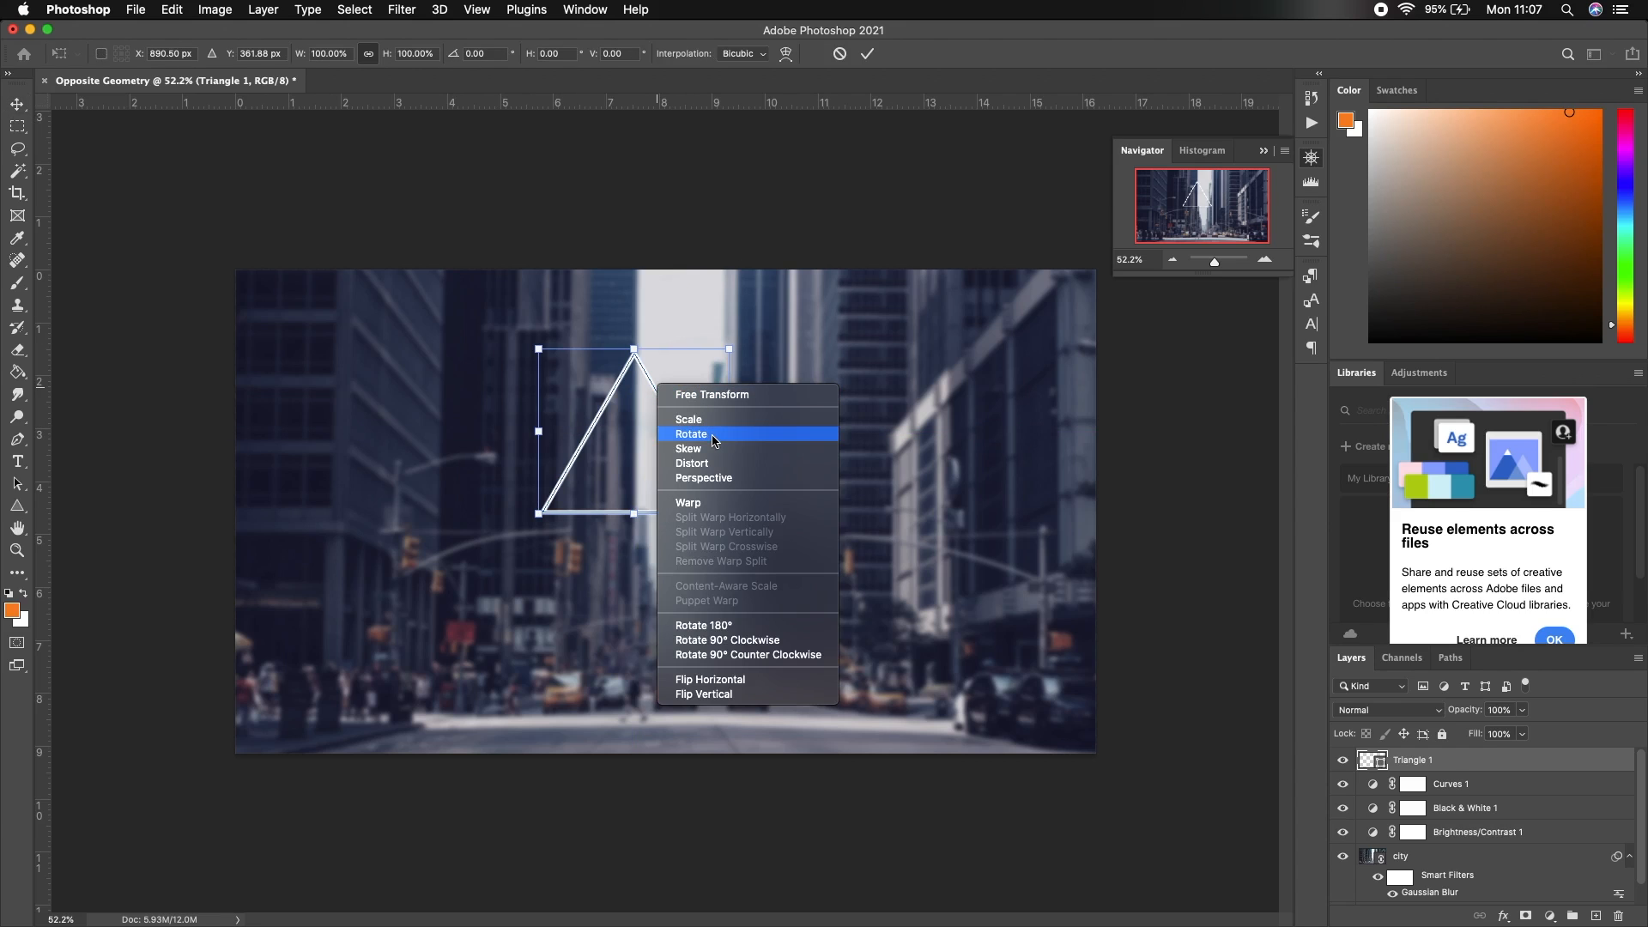
pyautogui.press('Escape')
pyautogui.rightClick(679, 374)
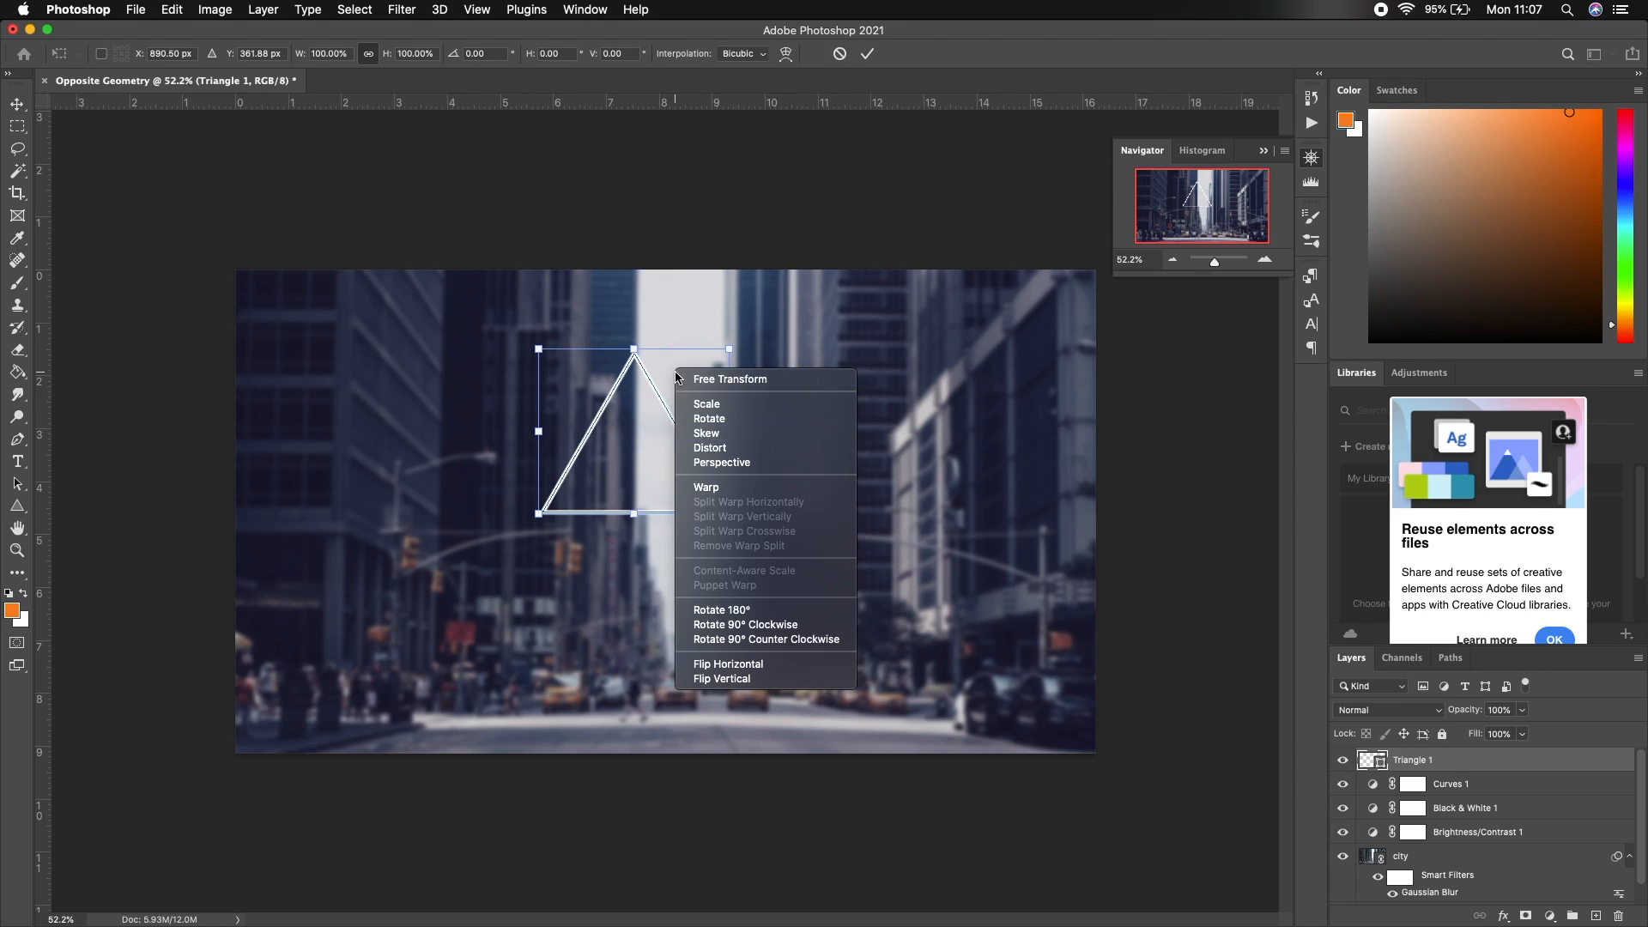
pyautogui.click(765, 610)
pyautogui.moveTo(638, 407); pyautogui.dragTo(673, 489)
pyautogui.click(866, 54)
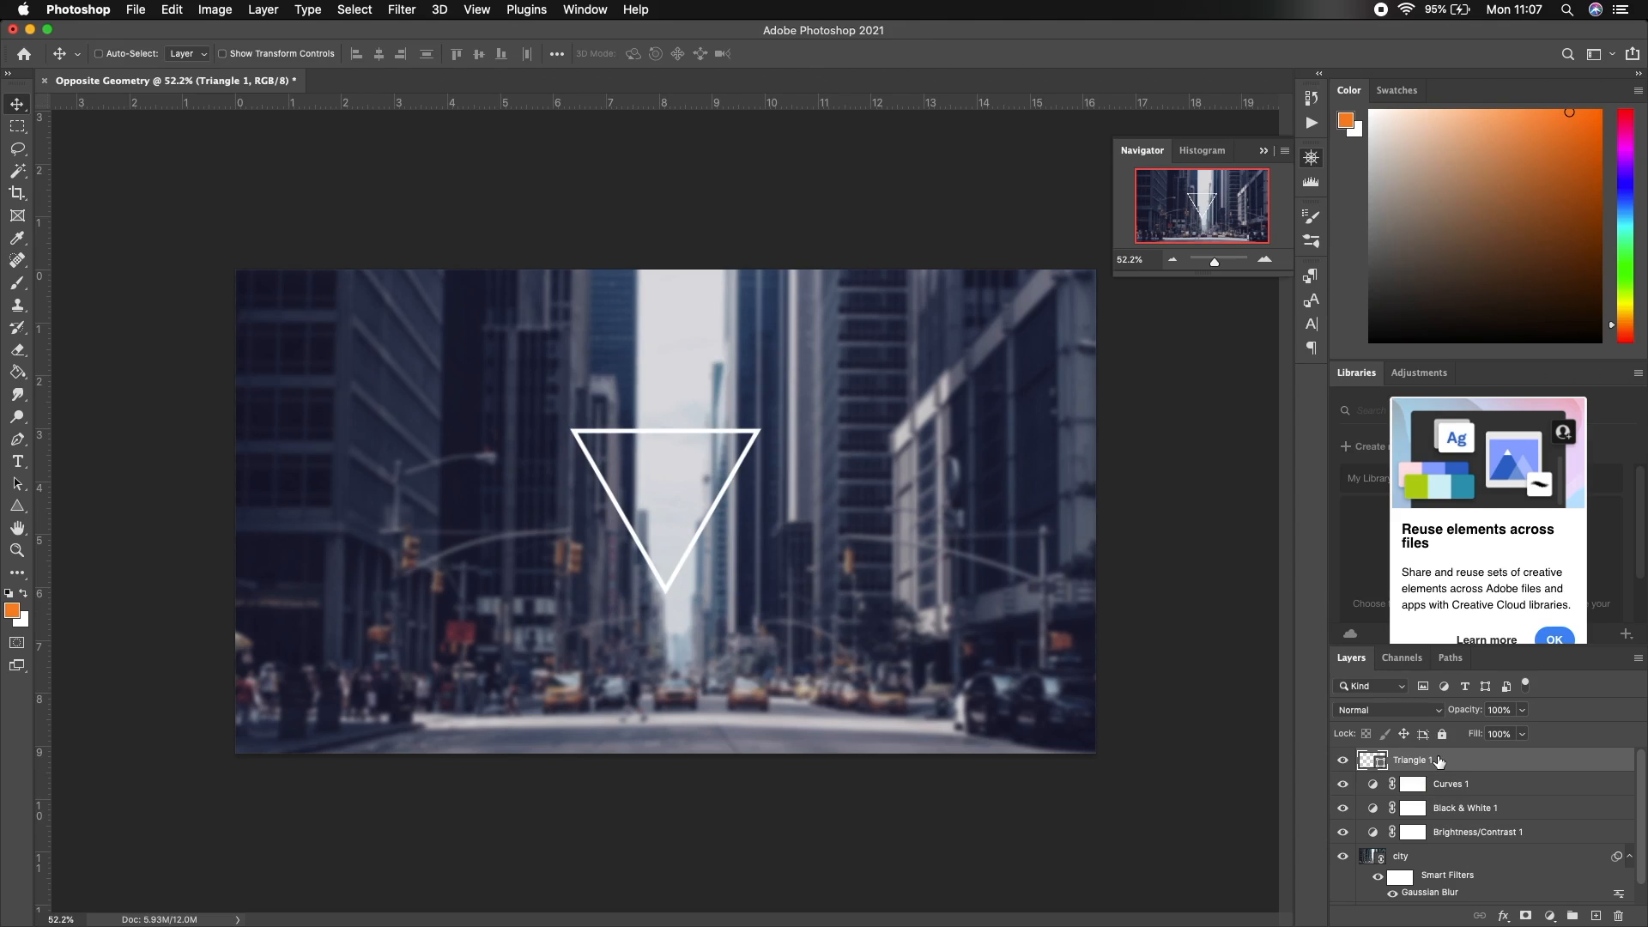
# Duplicate the triangle and shrink the copy to about two-thirds size
pyautogui.press('super+j')
pyautogui.press('super+t')
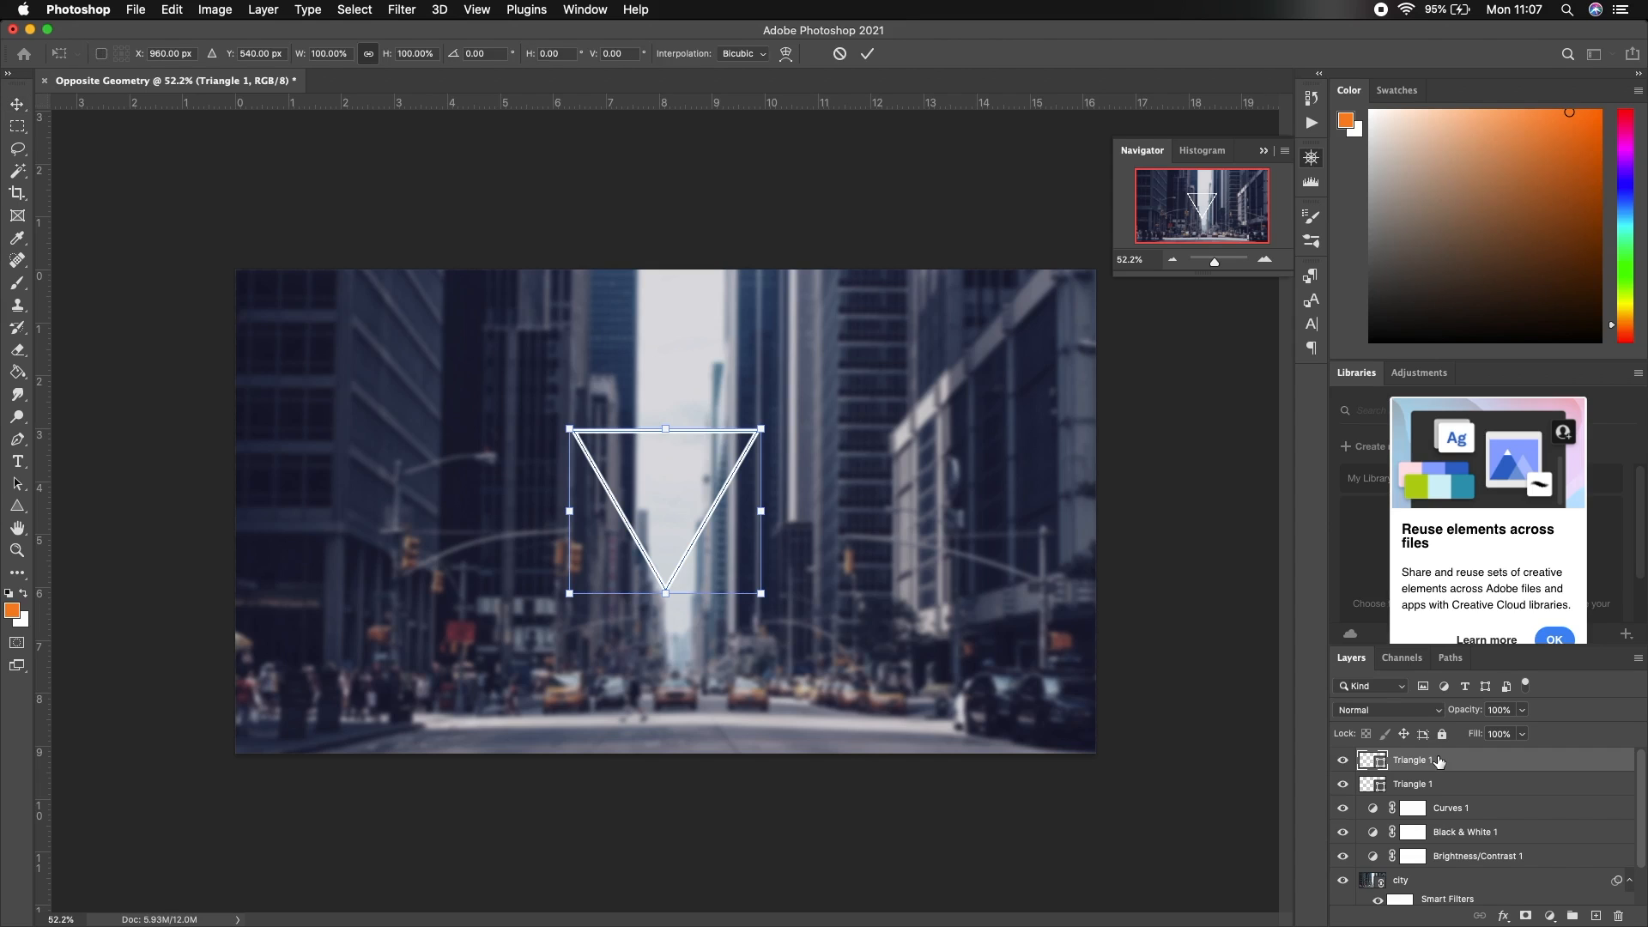
pyautogui.moveTo(758, 427); pyautogui.dragTo(702, 513)
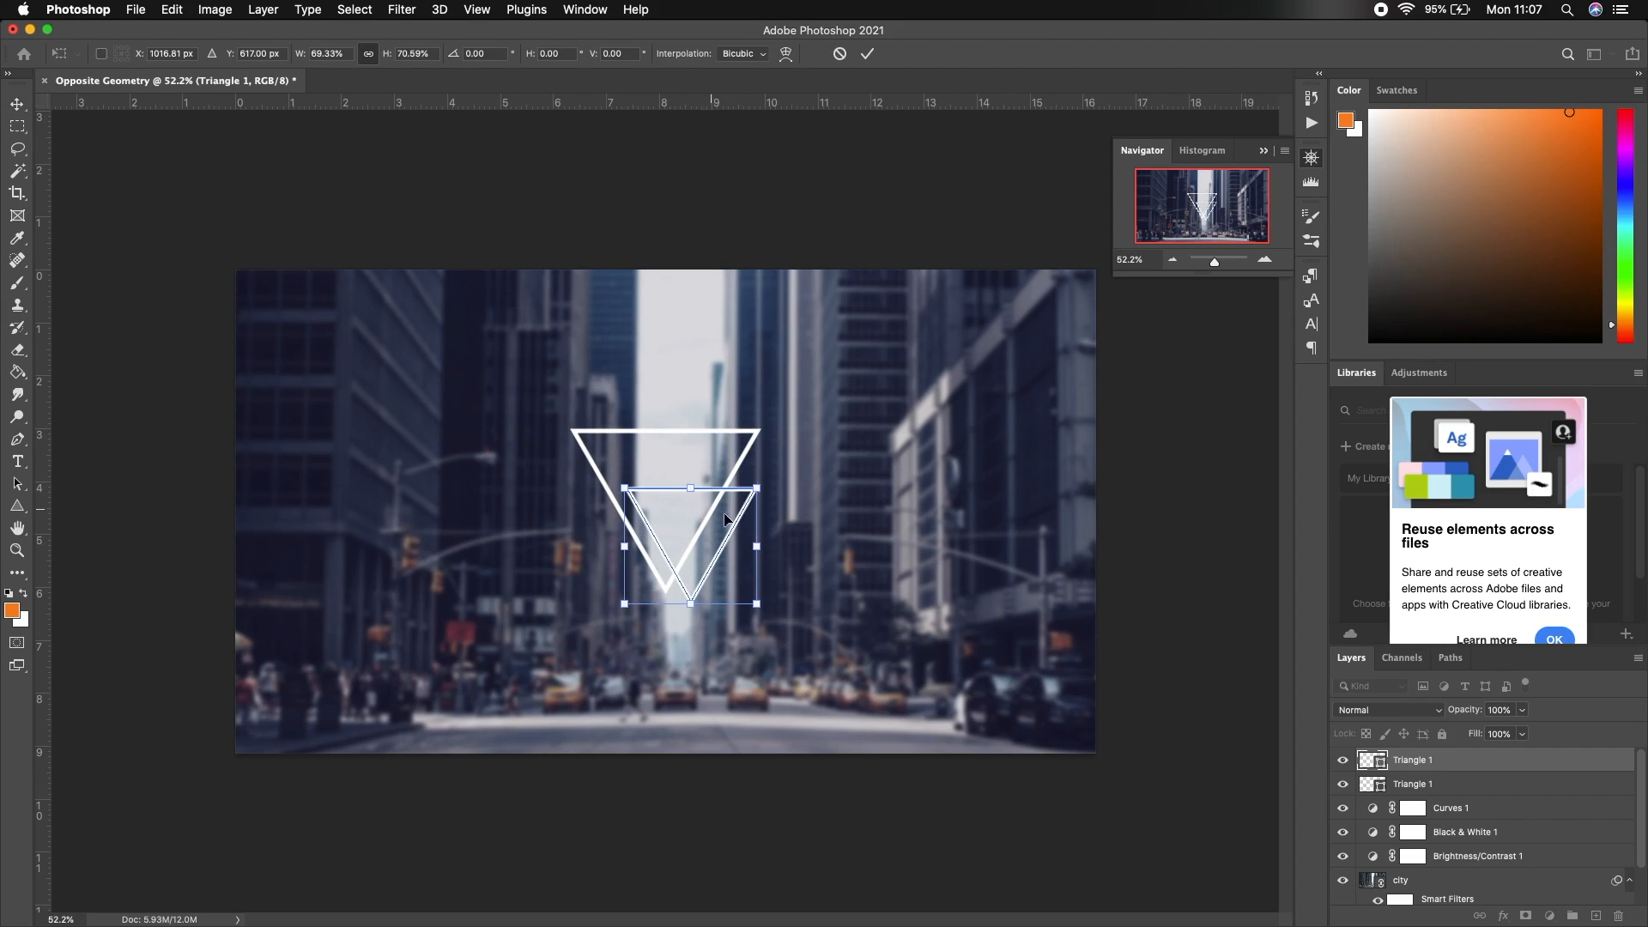
pyautogui.press('Return')
pyautogui.press('h')
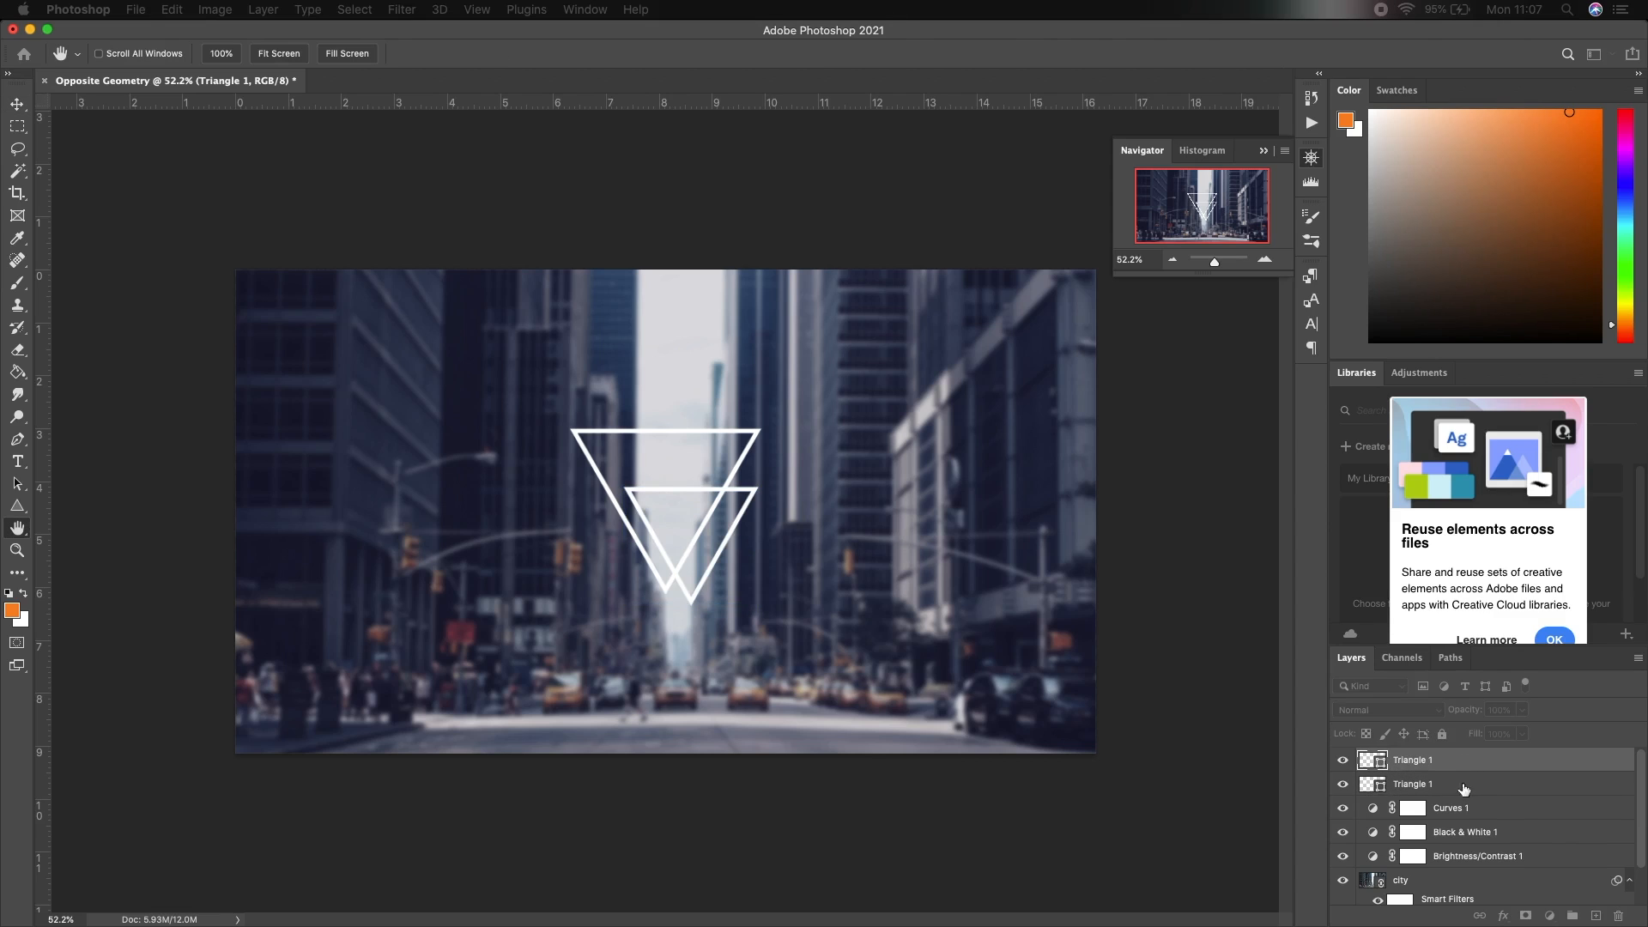
pyautogui.press('v')
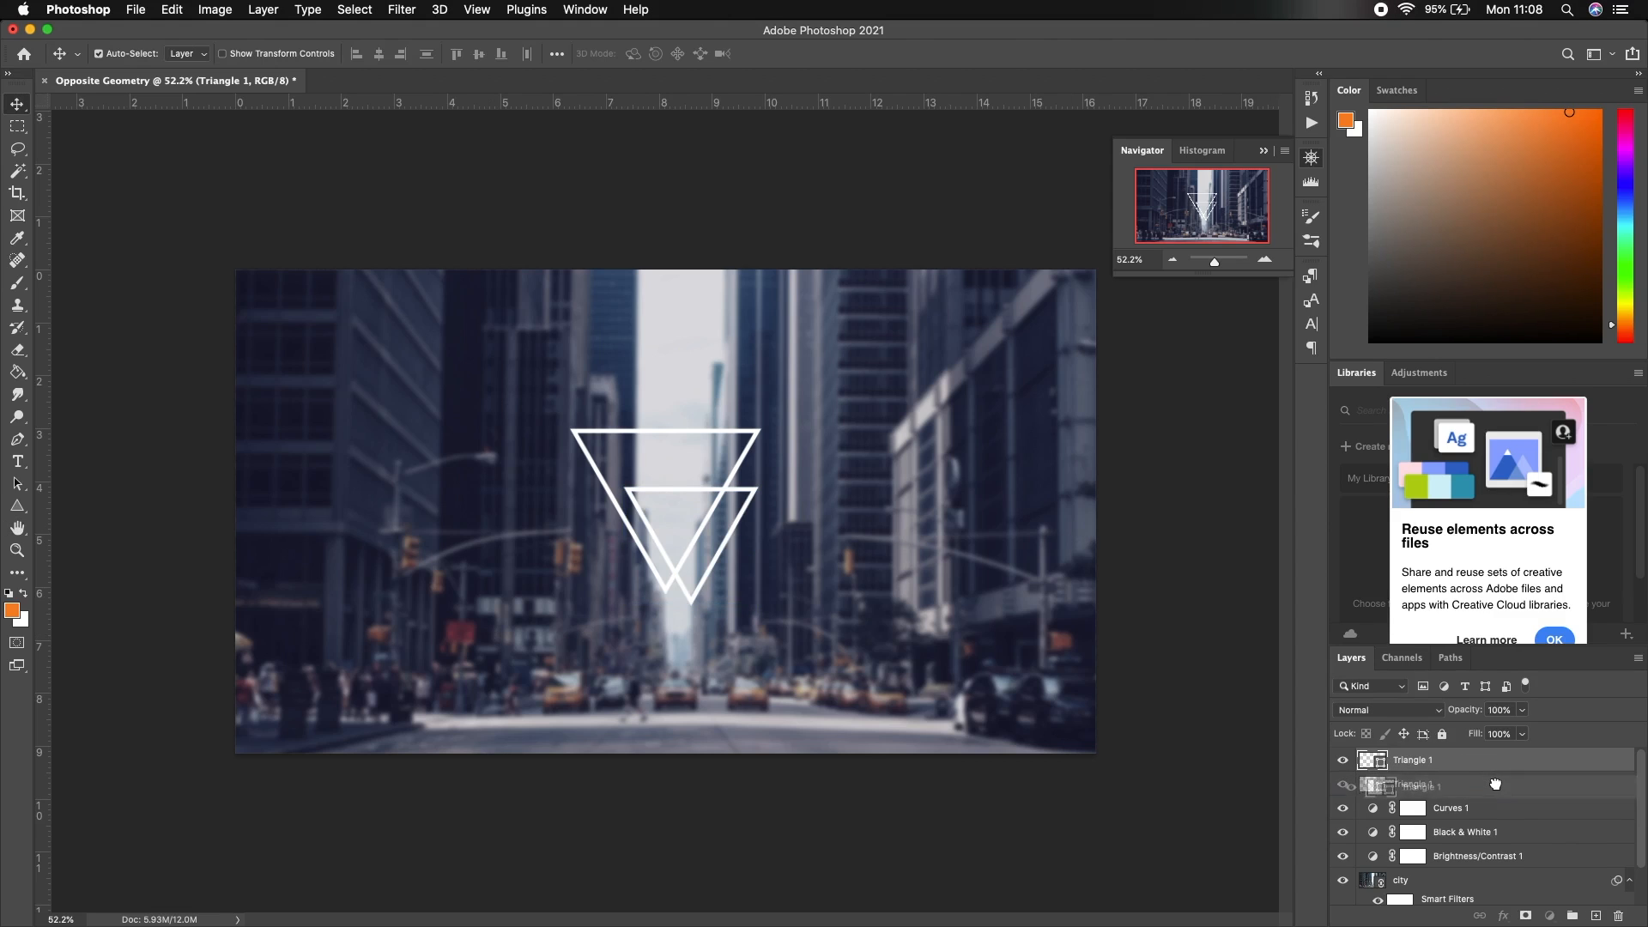
# Duplicate the triangle again and enlarge this middle copy to sit between the other two
pyautogui.click(1497, 785)
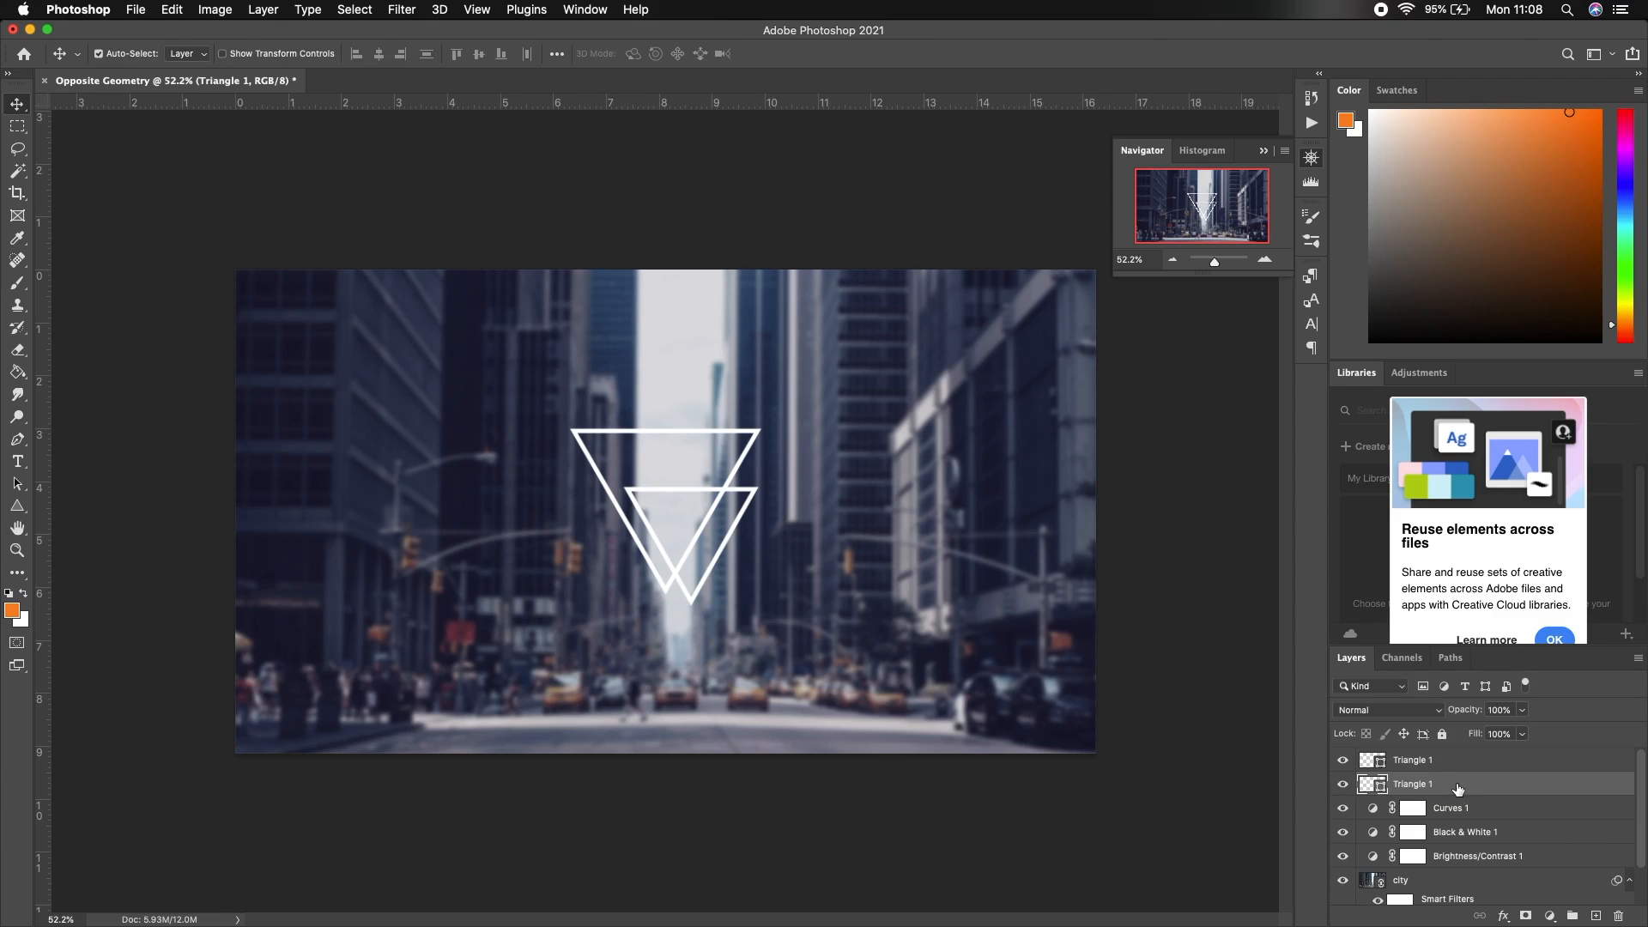
pyautogui.press('super+alt+shift+t')
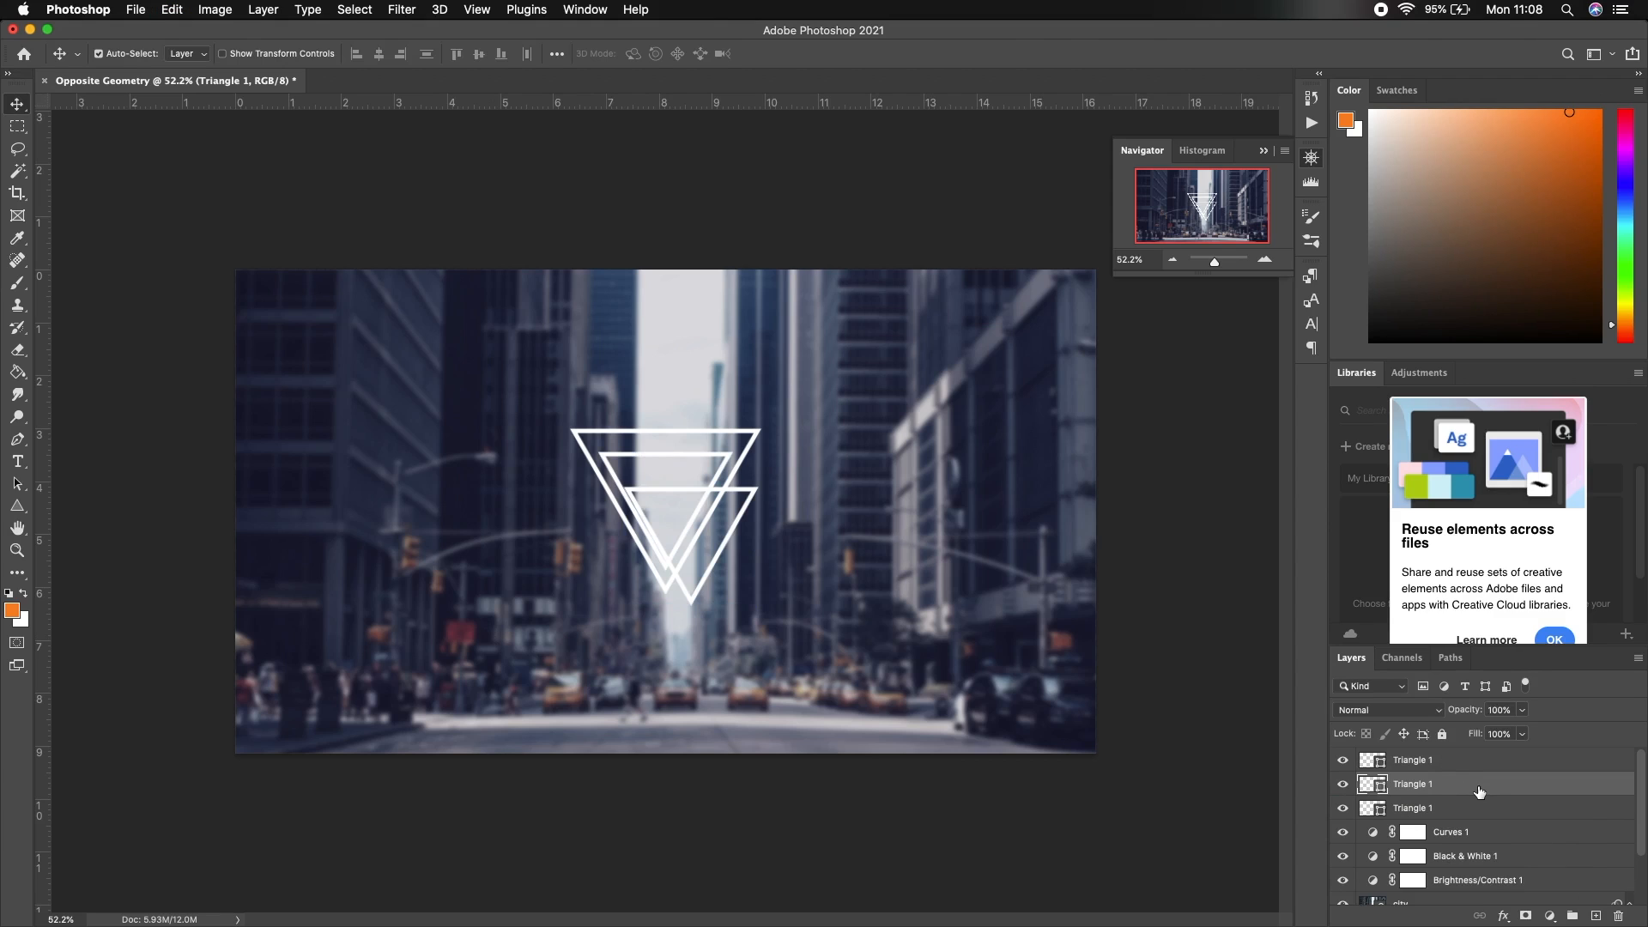
pyautogui.click(1456, 811)
pyautogui.press('super+t')
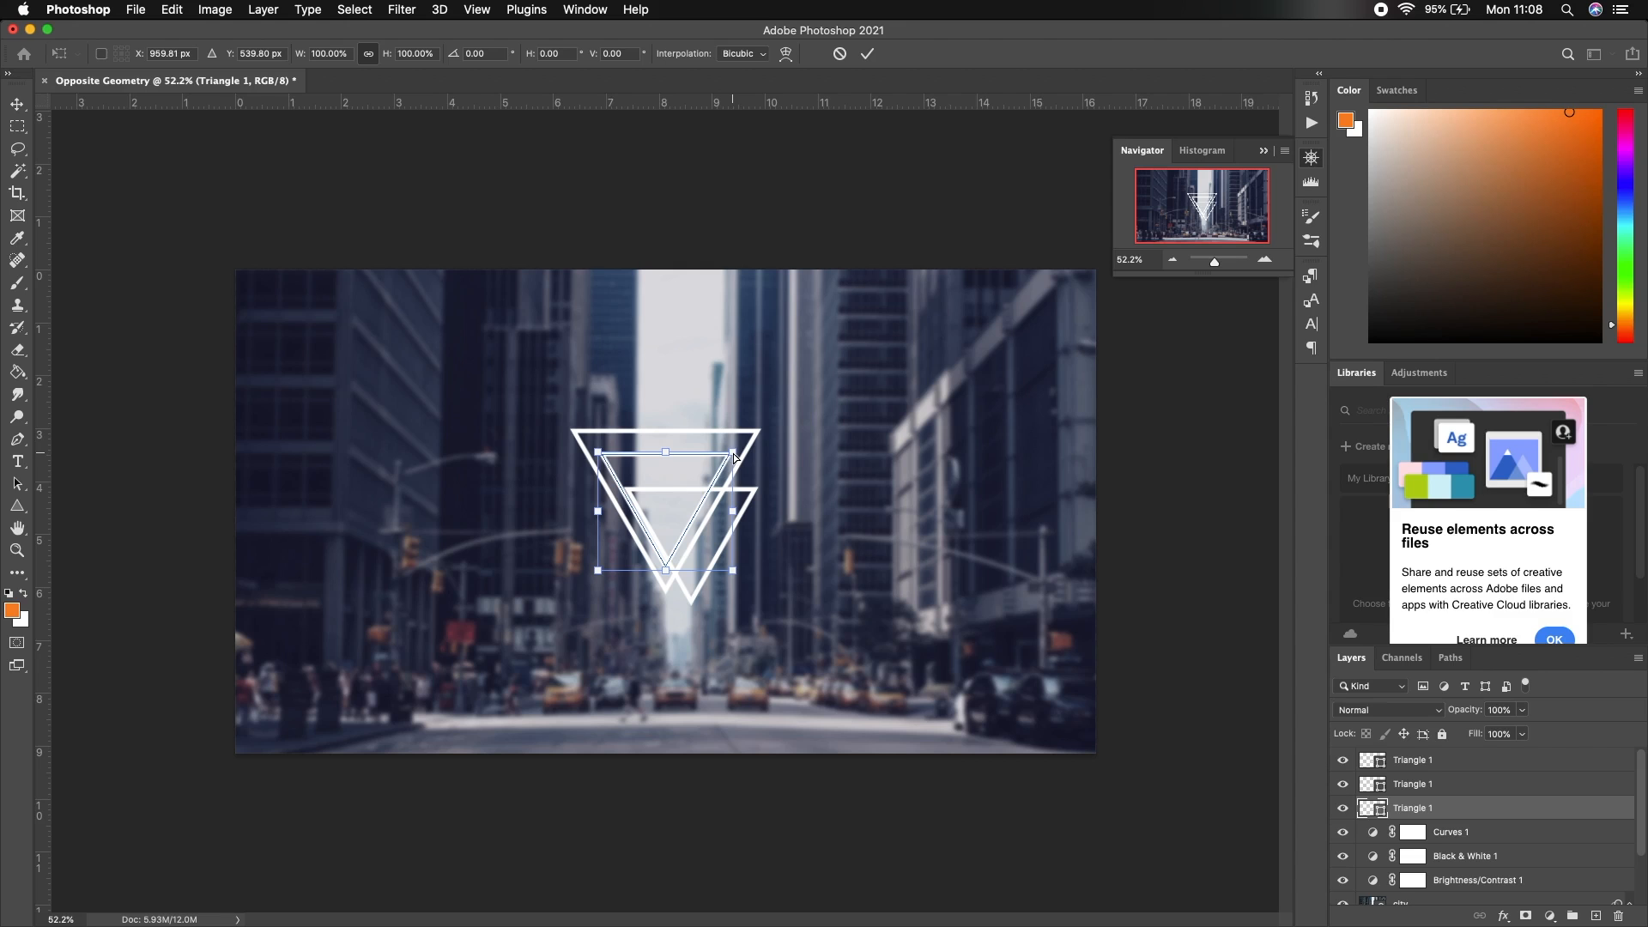
pyautogui.moveTo(732, 452)
pyautogui.mouseDown()
pyautogui.moveTo(812, 401)
pyautogui.moveTo(712, 469)
pyautogui.mouseUp()
pyautogui.click(1465, 762)
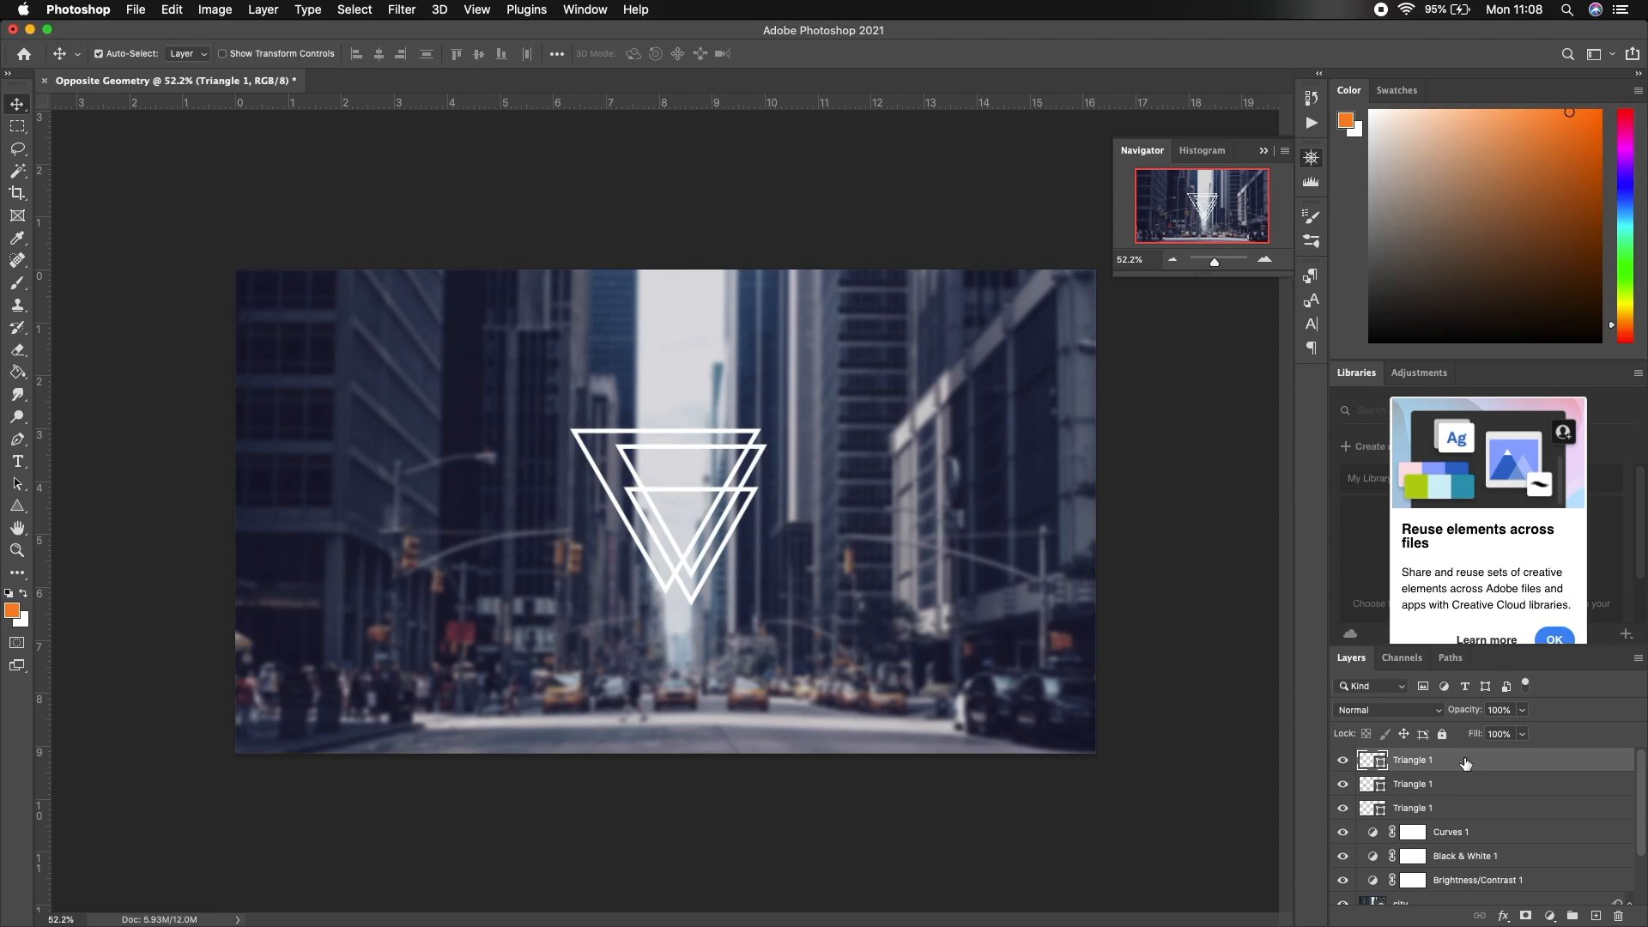
# On a new layer, place the lake image as linked, scaled down and centred over the triangles
pyautogui.click(1595, 916)
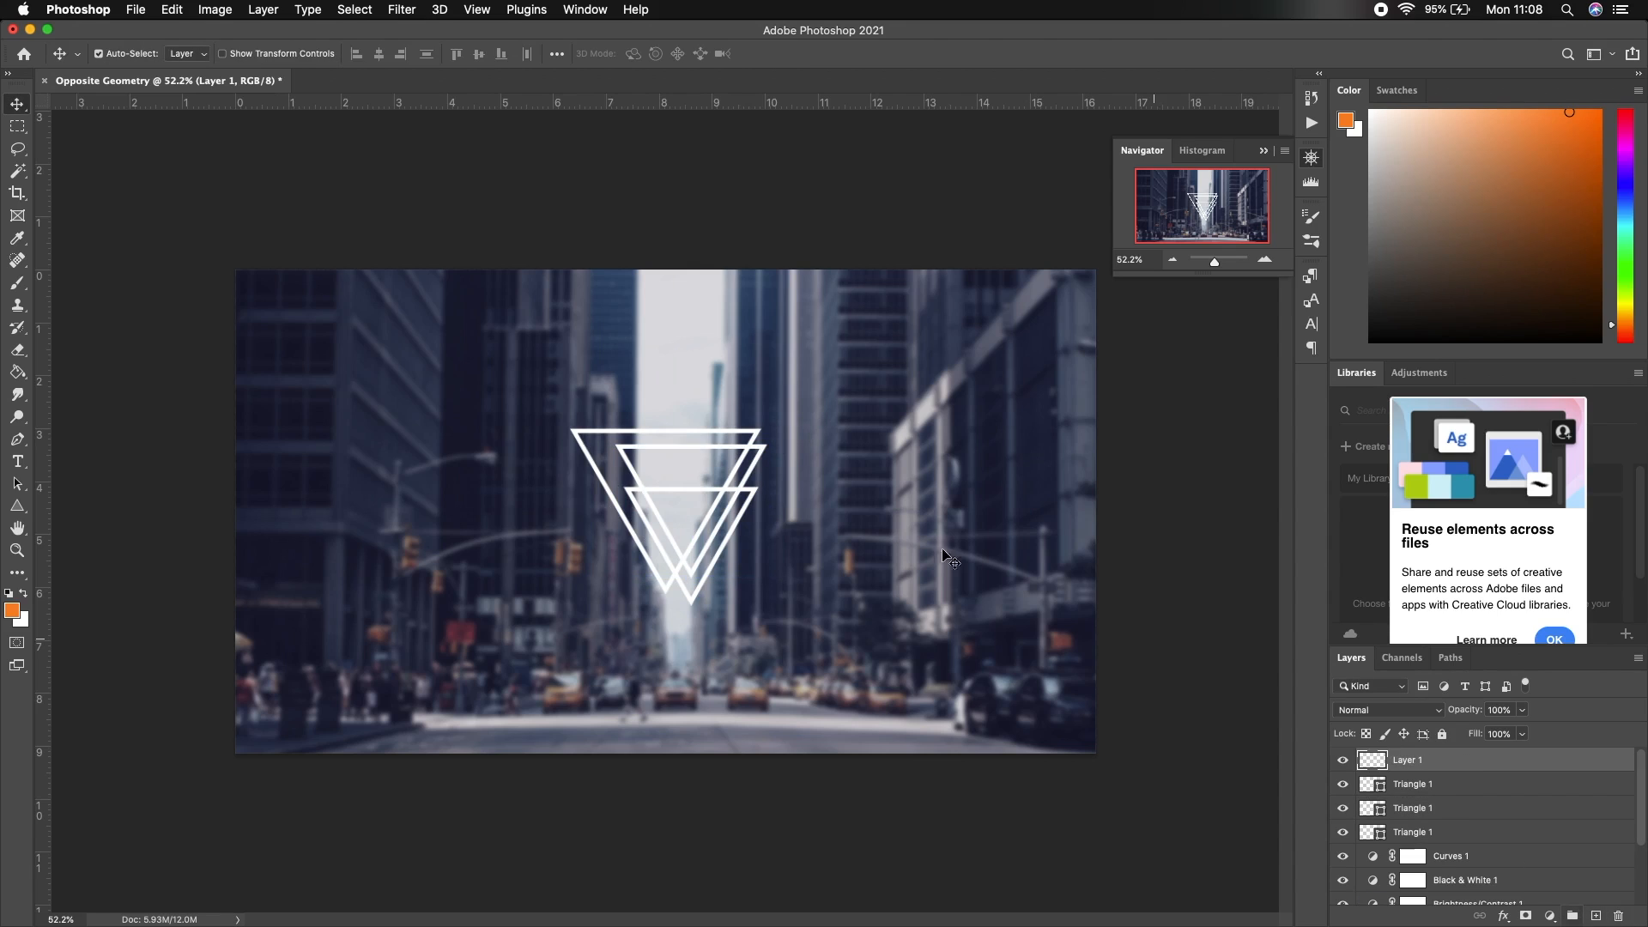
pyautogui.click(139, 10)
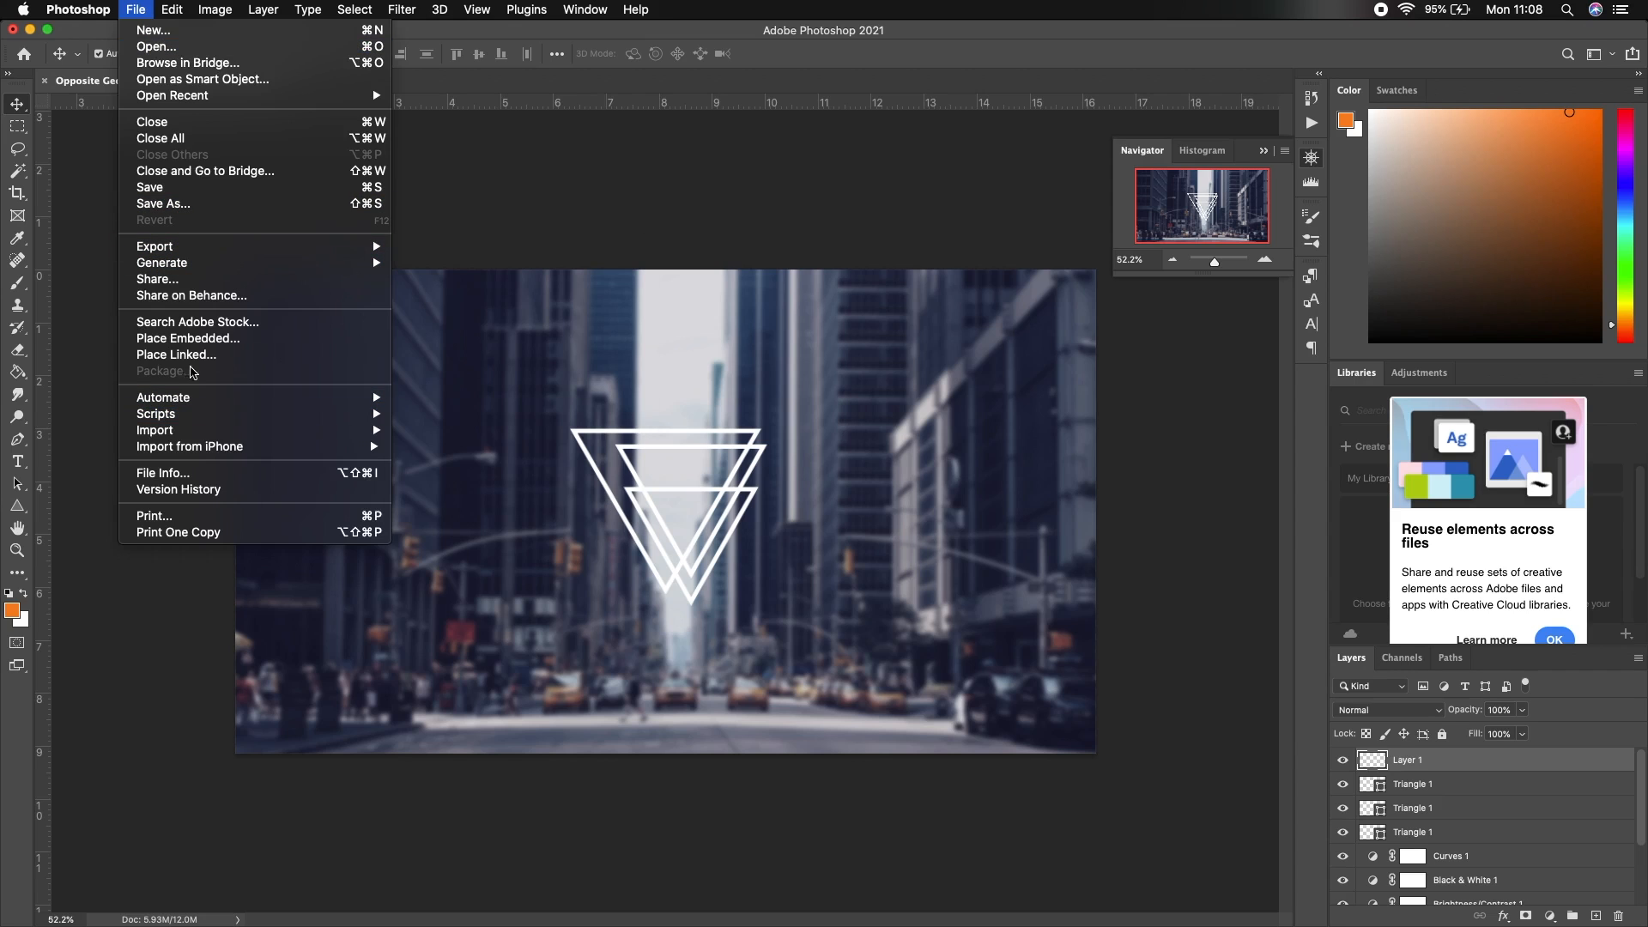
pyautogui.click(196, 354)
pyautogui.click(653, 221)
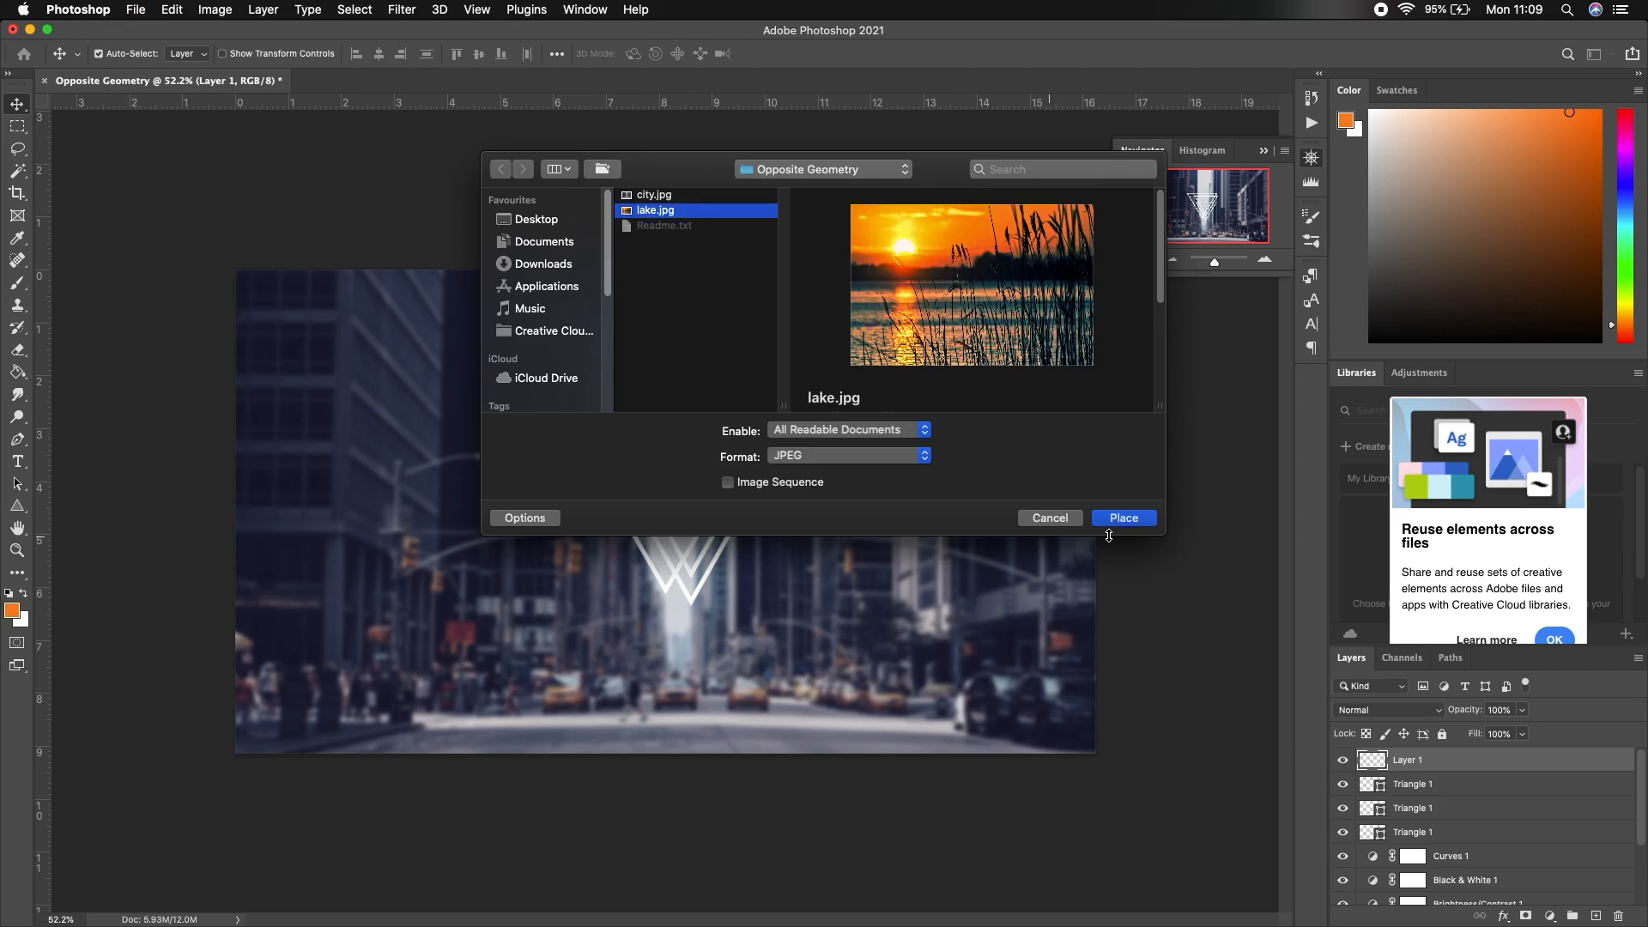
pyautogui.click(1131, 521)
pyautogui.moveTo(1030, 272); pyautogui.dragTo(764, 514)
pyautogui.moveTo(460, 535); pyautogui.dragTo(612, 437)
pyautogui.moveTo(859, 384); pyautogui.dragTo(755, 448)
pyautogui.moveTo(614, 526); pyautogui.dragTo(678, 487)
# Clip the lake image into the triangle below, giving that triangle an orange fill and white outline
pyautogui.rightClick(1461, 761)
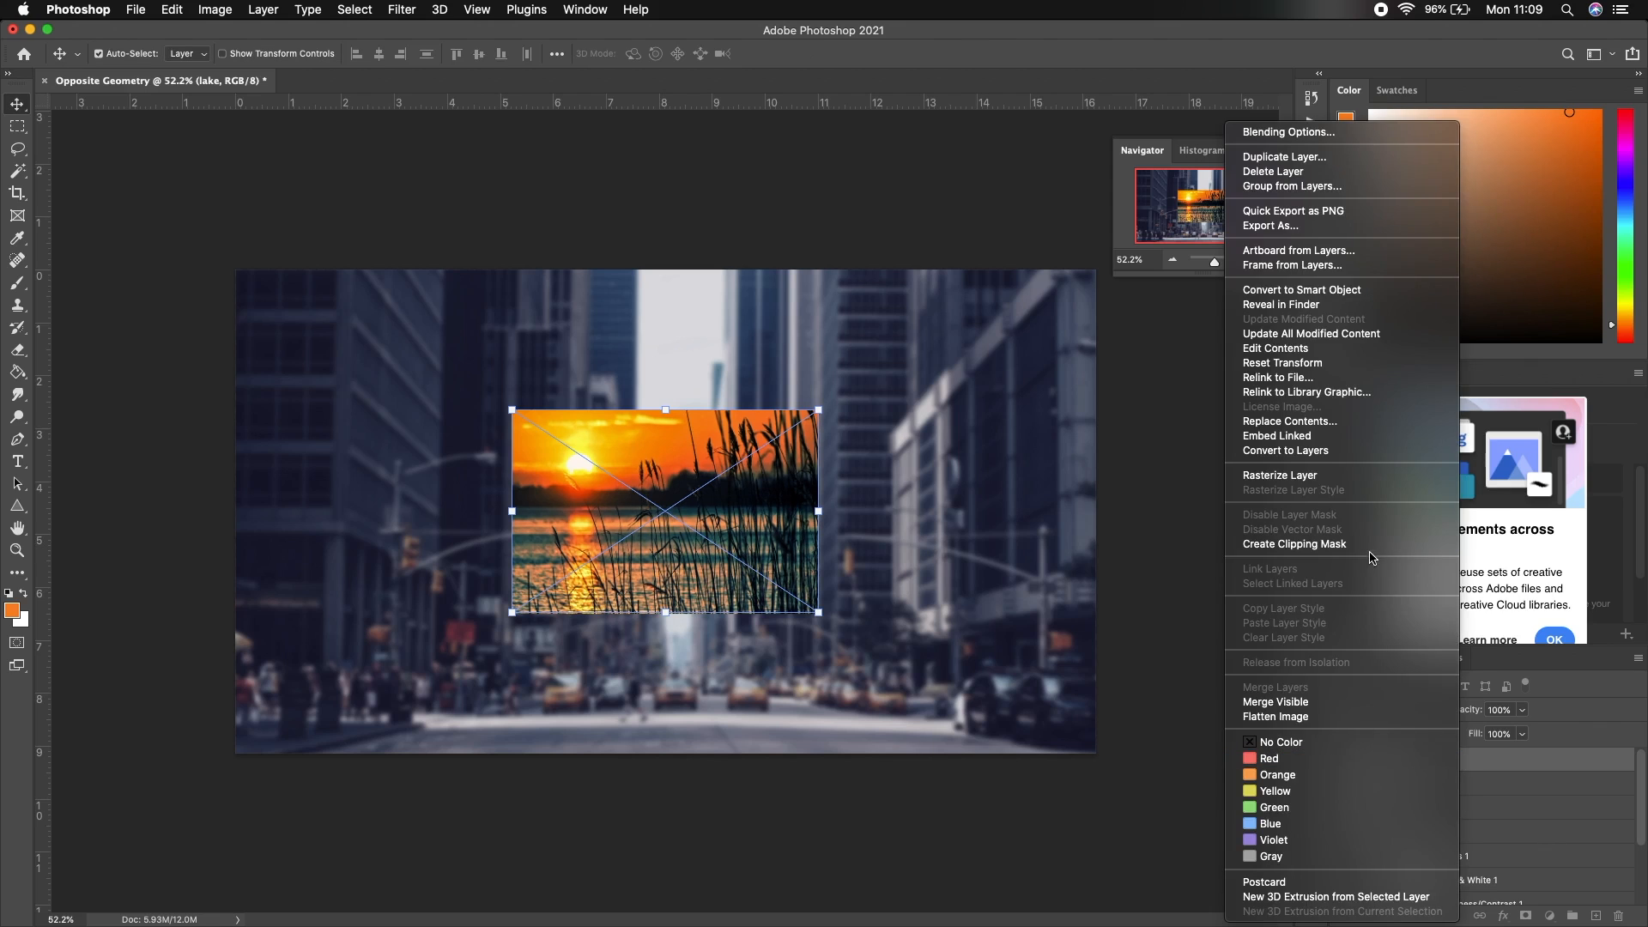
pyautogui.click(1370, 554)
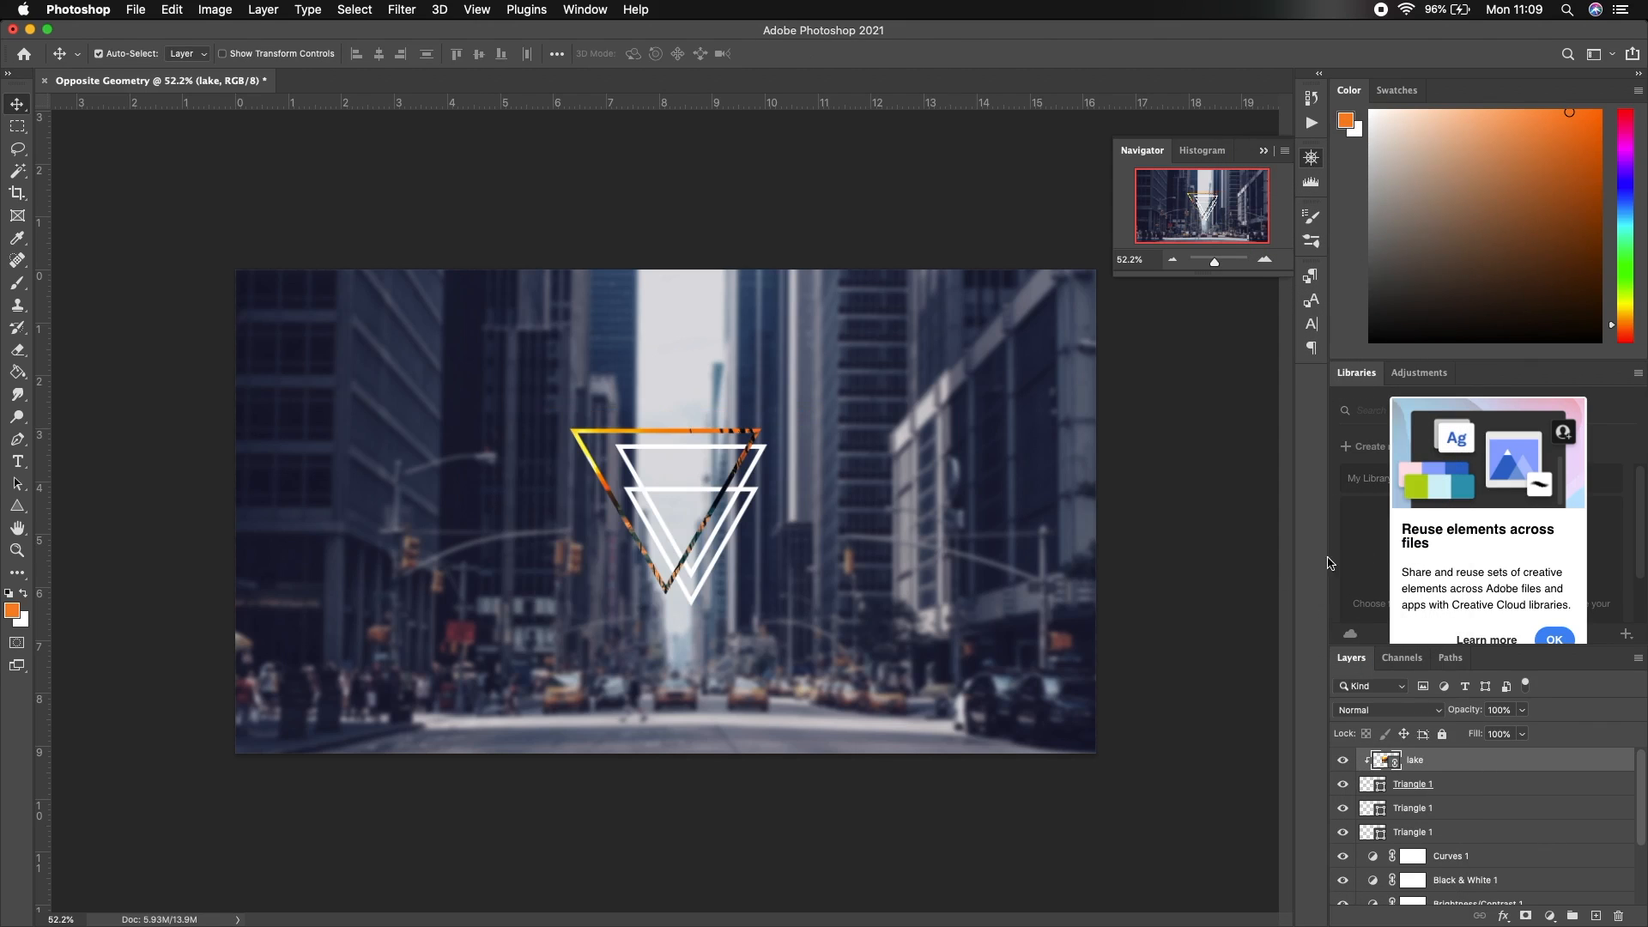
pyautogui.click(1461, 786)
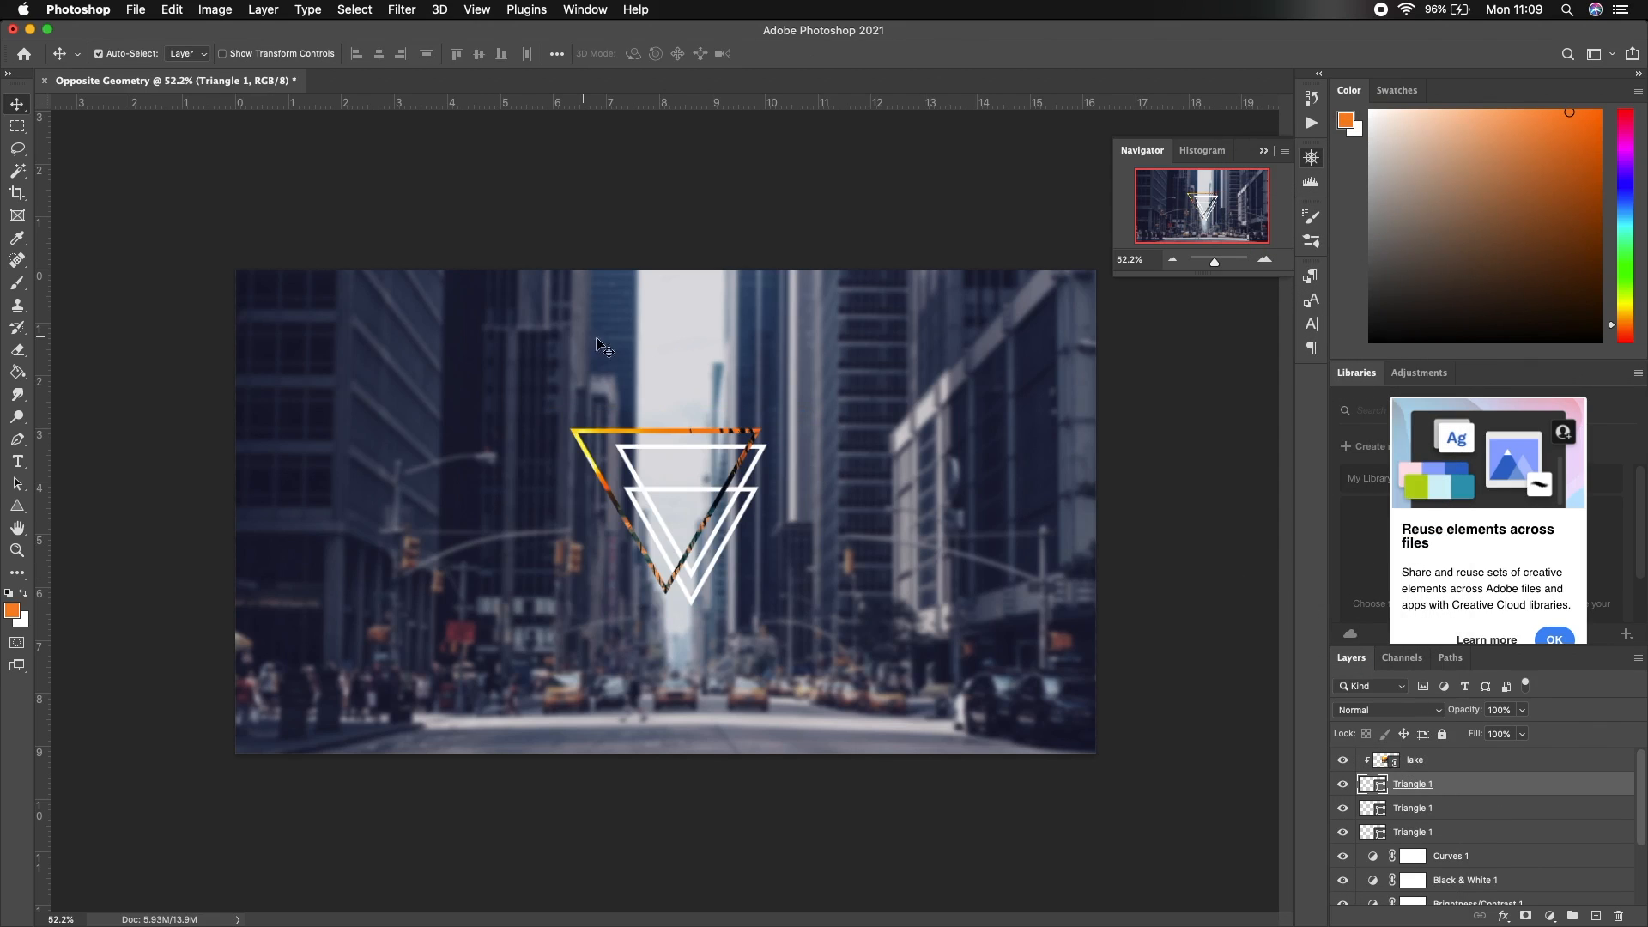
pyautogui.click(17, 506)
pyautogui.click(258, 57)
pyautogui.click(152, 88)
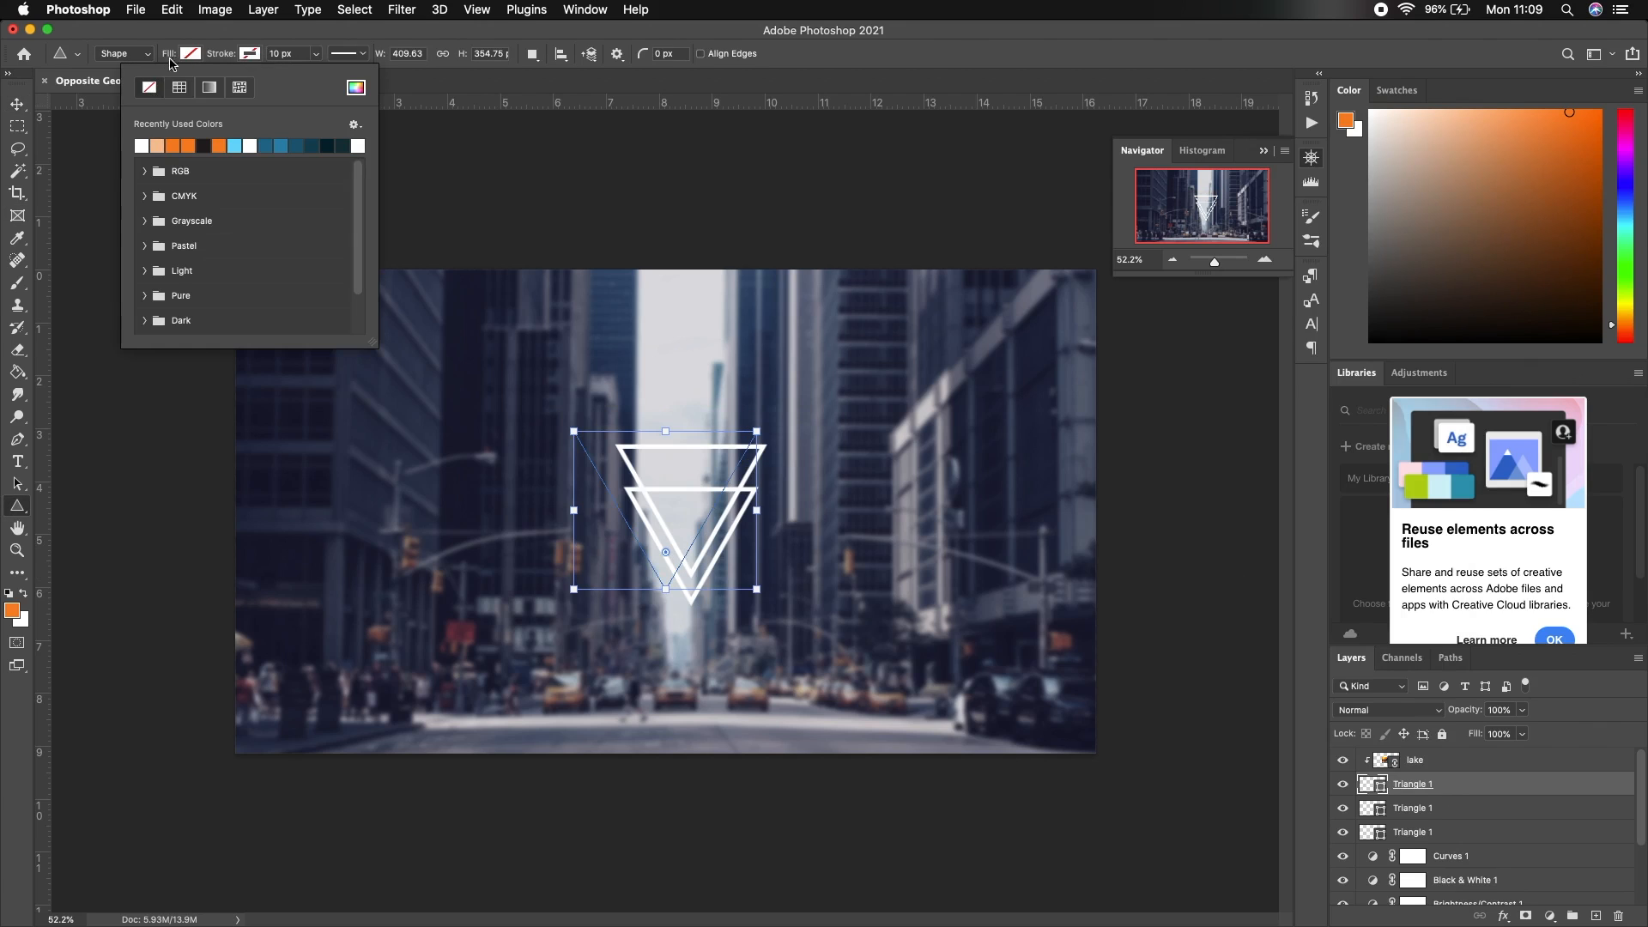
pyautogui.click(190, 53)
pyautogui.click(113, 146)
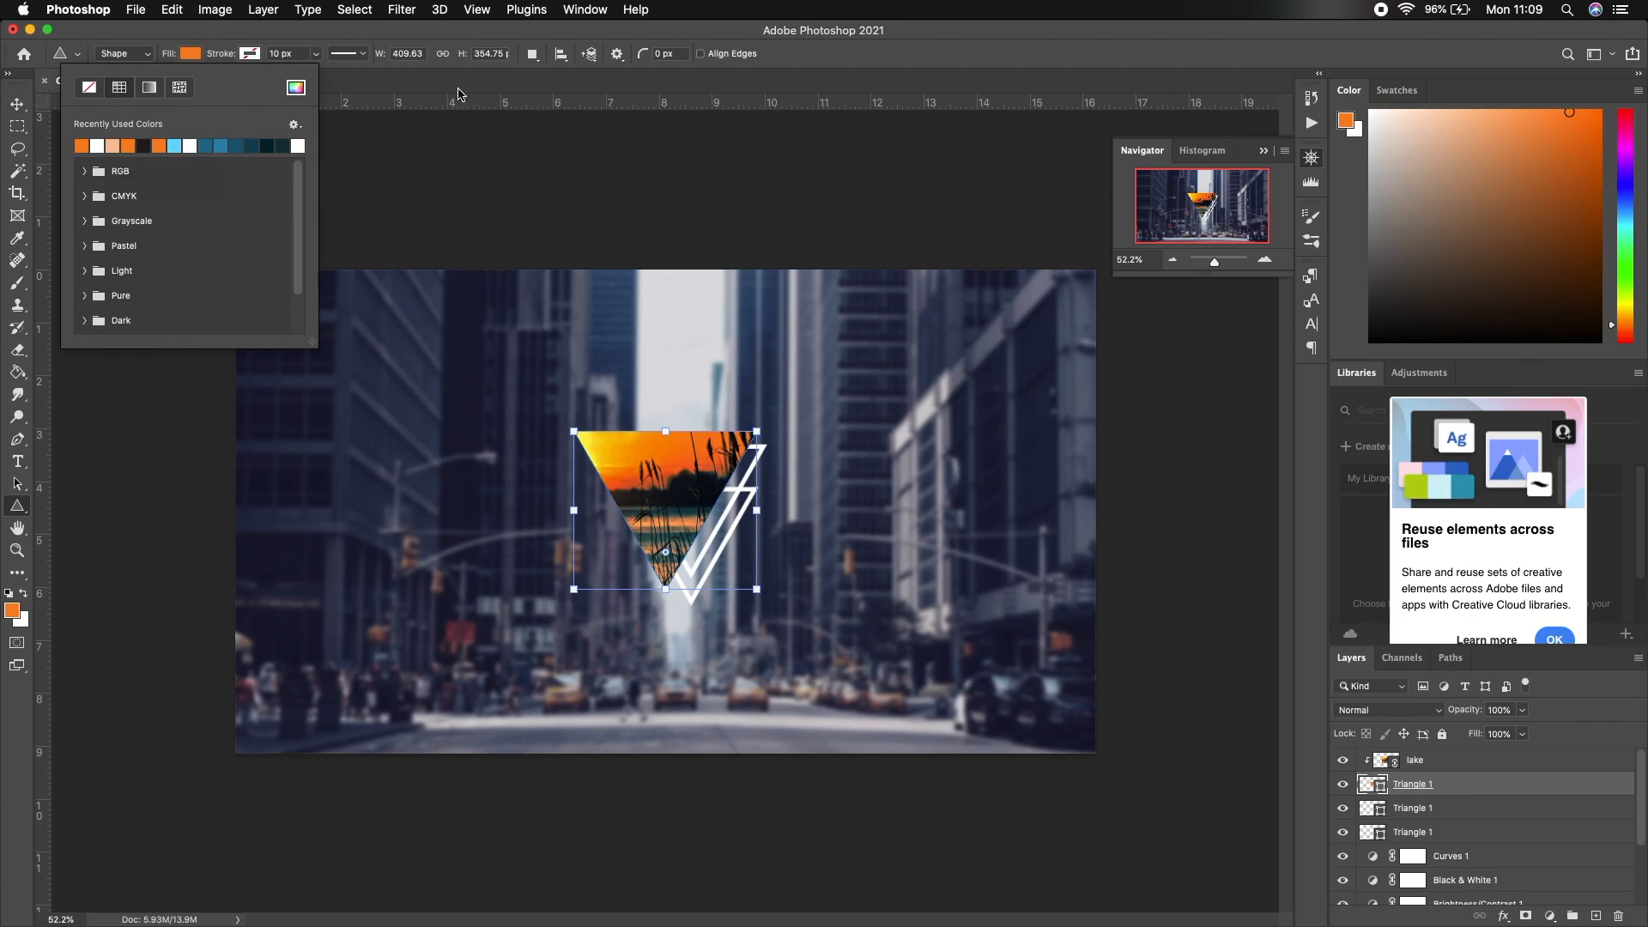
pyautogui.click(249, 54)
pyautogui.click(159, 144)
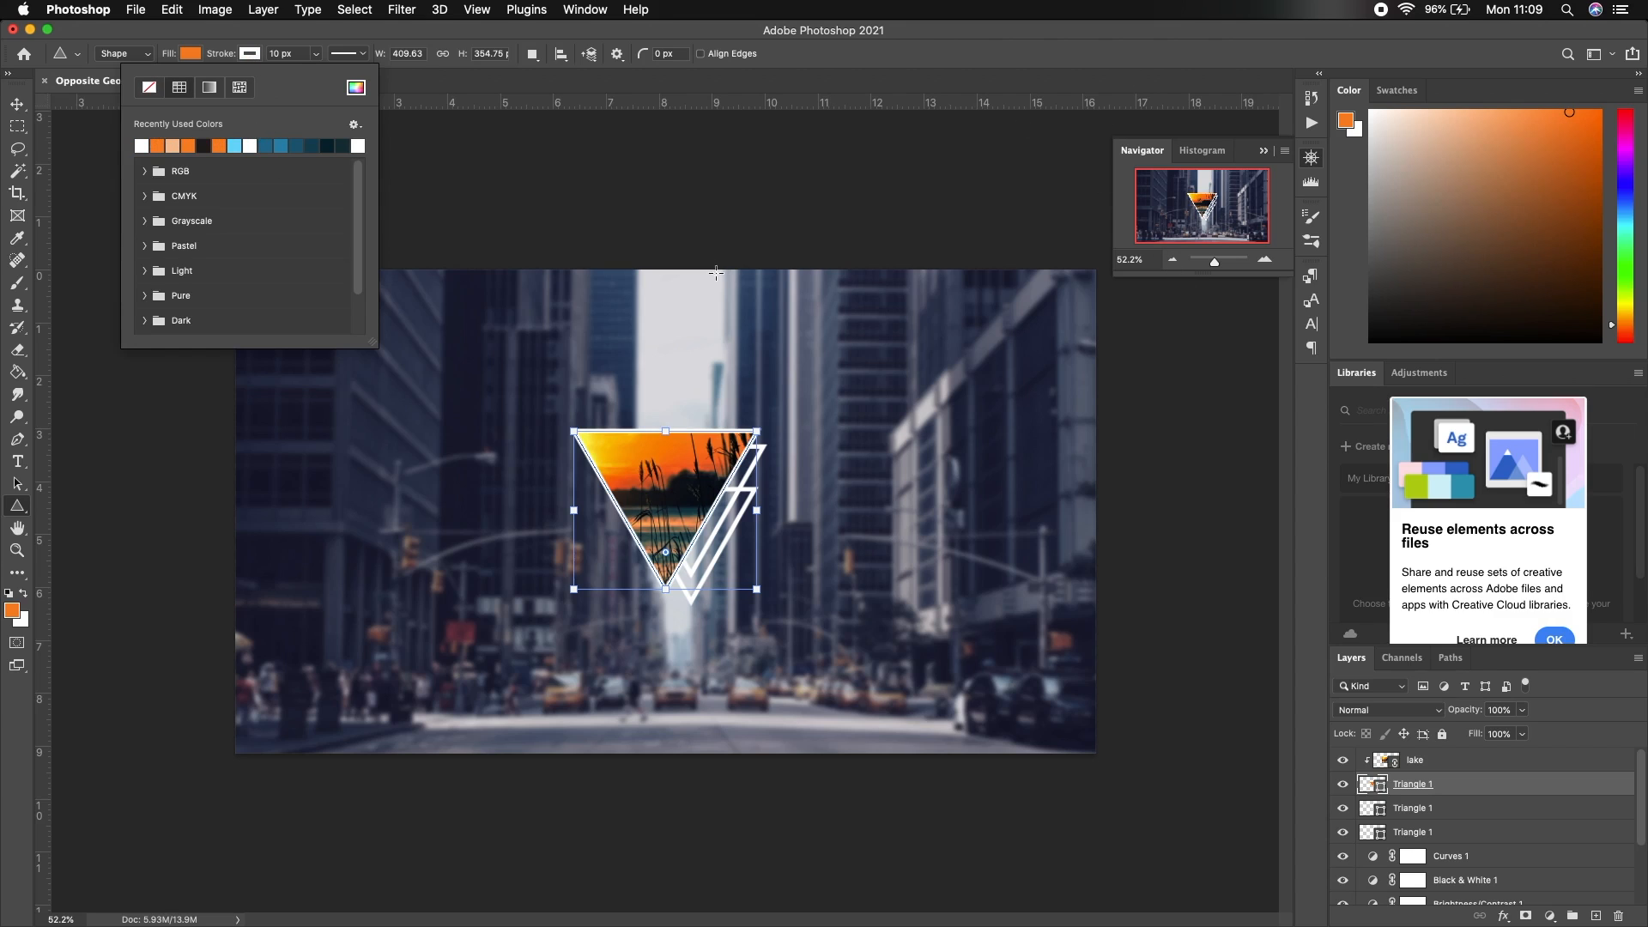
pyautogui.press('v')
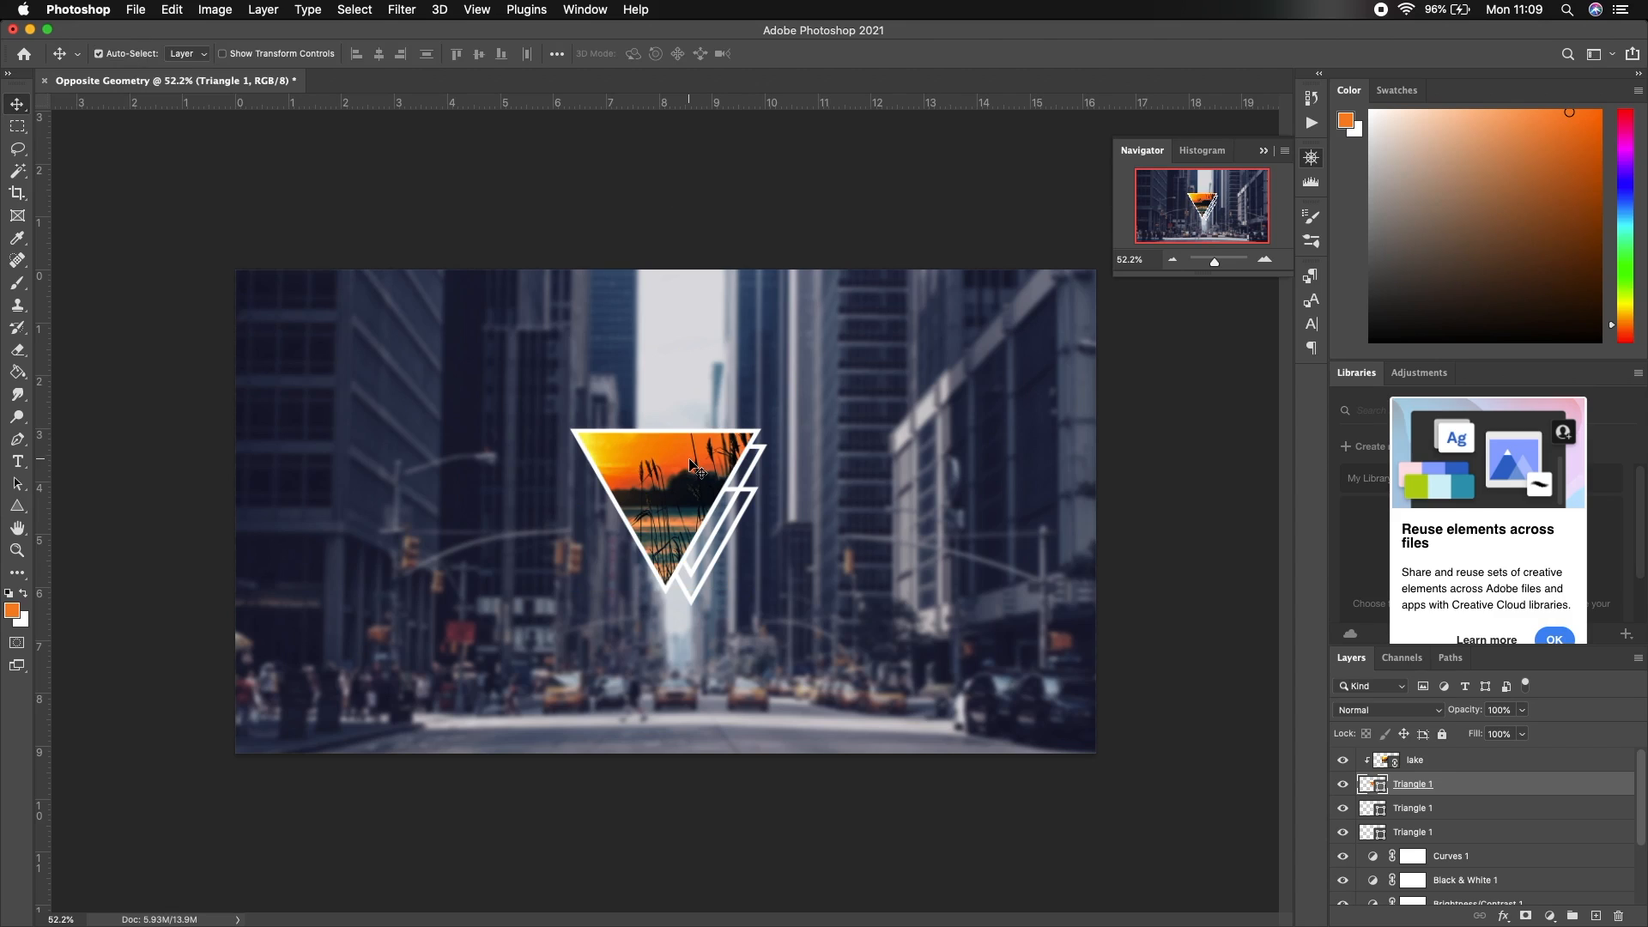
# Group the lake layer and all three triangle layers into Group 1
pyautogui.keyDown('shift'); pyautogui.click(1454, 833); pyautogui.keyUp('shift')
pyautogui.press('super+g')
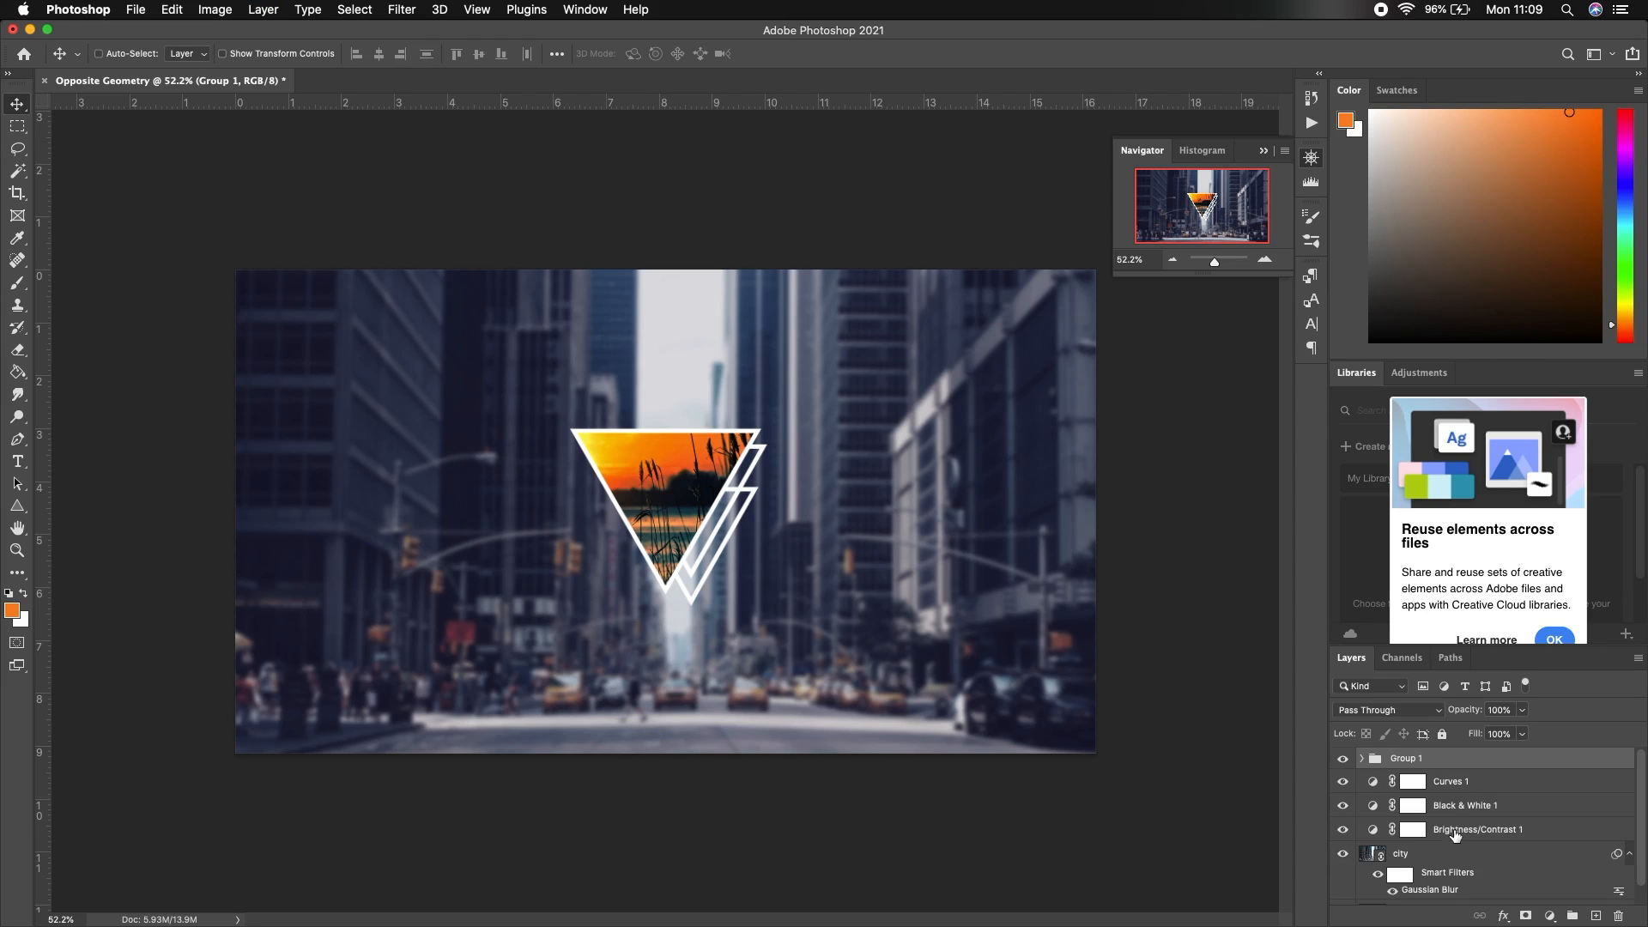
pyautogui.press('space')
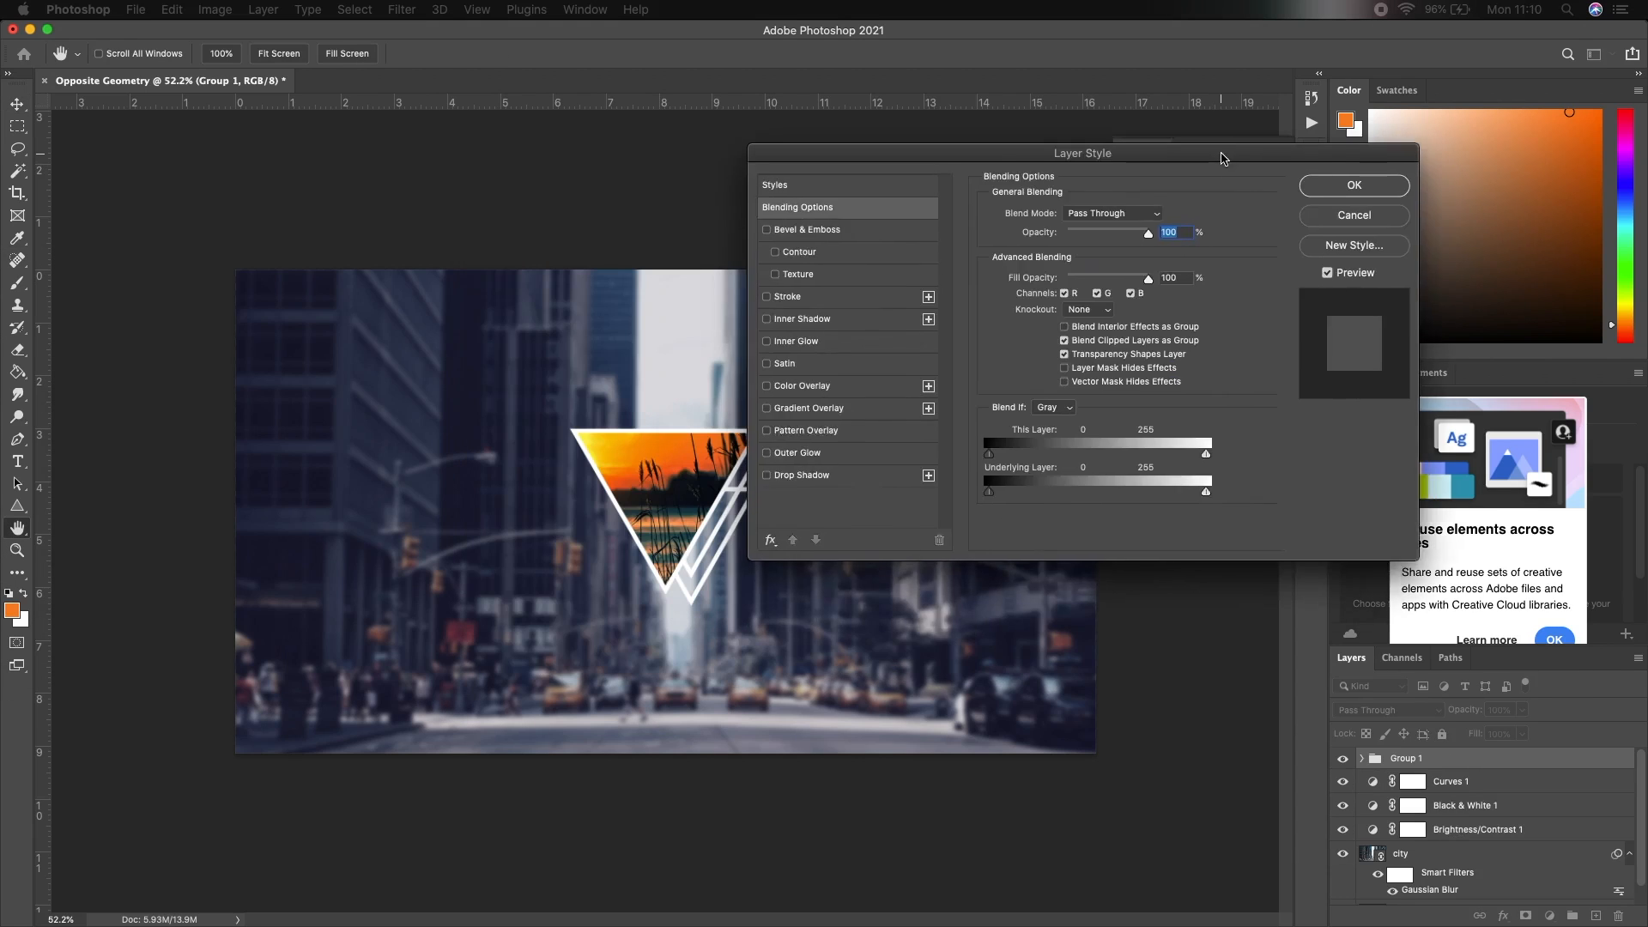
pyautogui.moveTo(1221, 158); pyautogui.dragTo(1392, 230)
# Give Group 1 a drop shadow and a white outer glow
pyautogui.click(1014, 553)
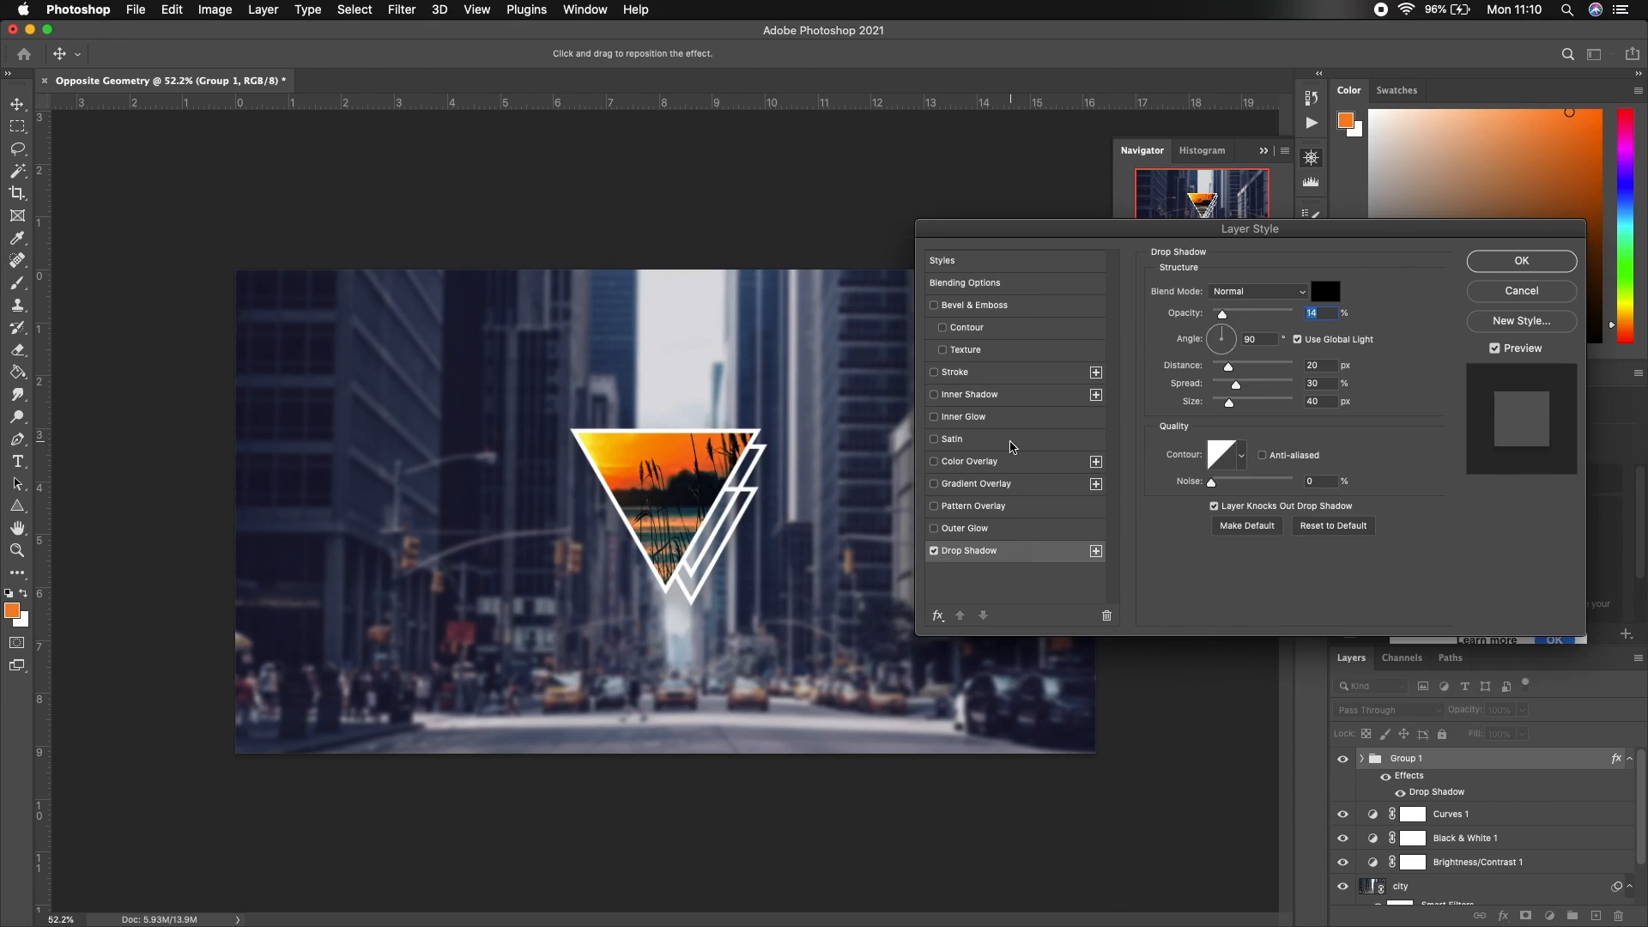
pyautogui.click(1007, 528)
pyautogui.click(1192, 349)
pyautogui.moveTo(773, 227); pyautogui.dragTo(741, 220)
pyautogui.click(1155, 213)
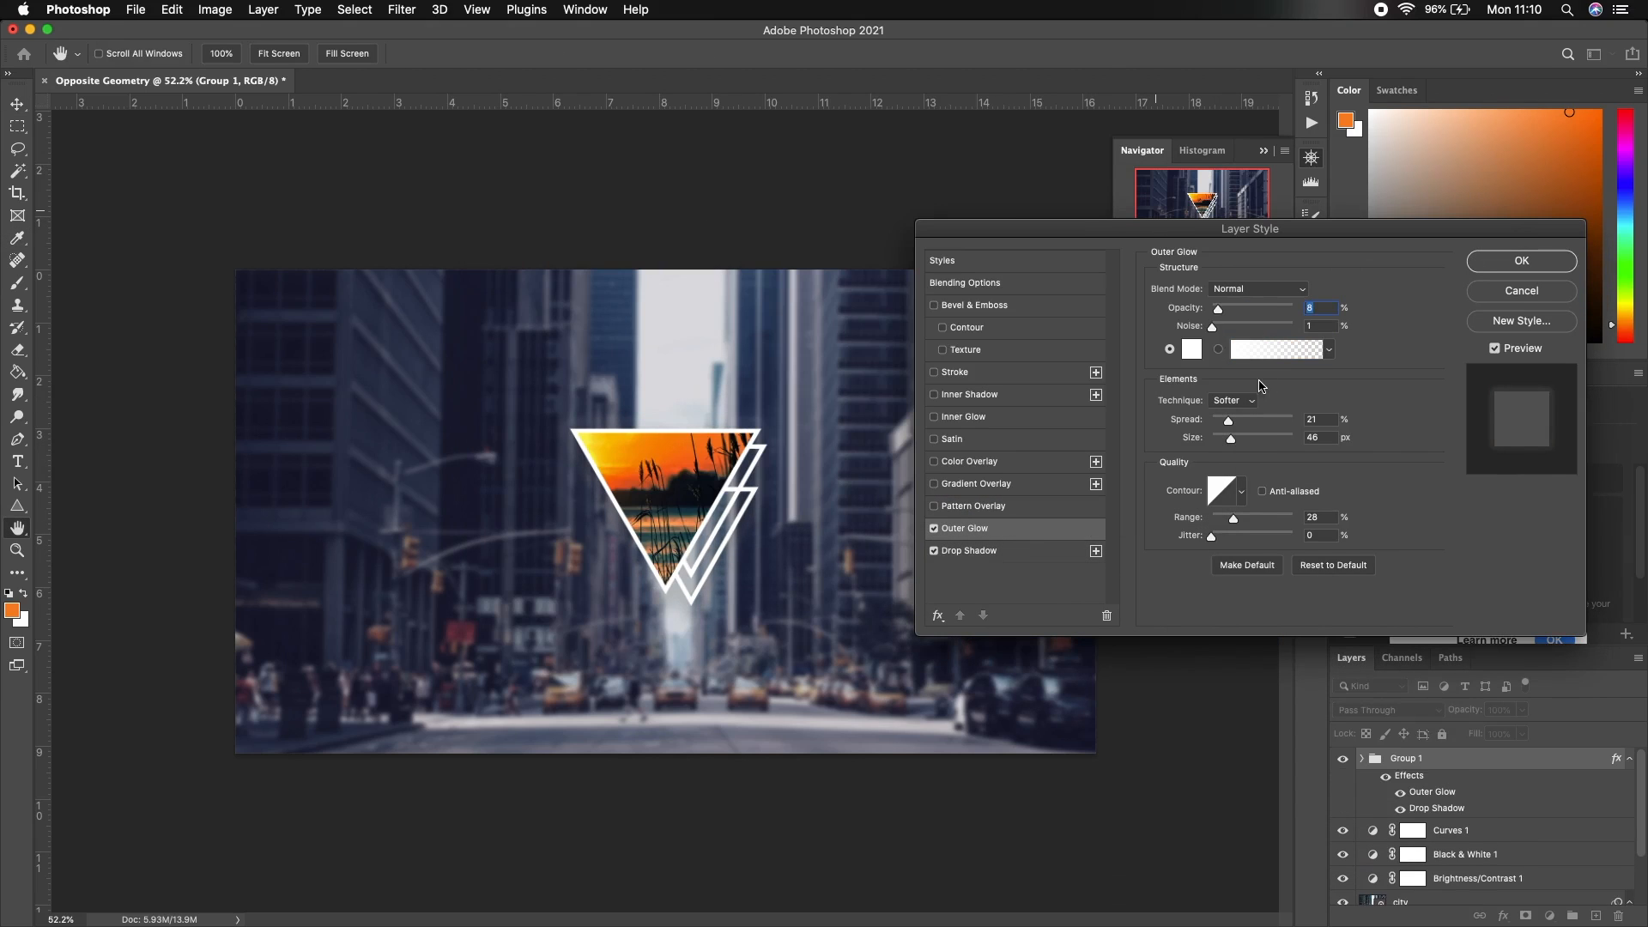
pyautogui.click(1512, 263)
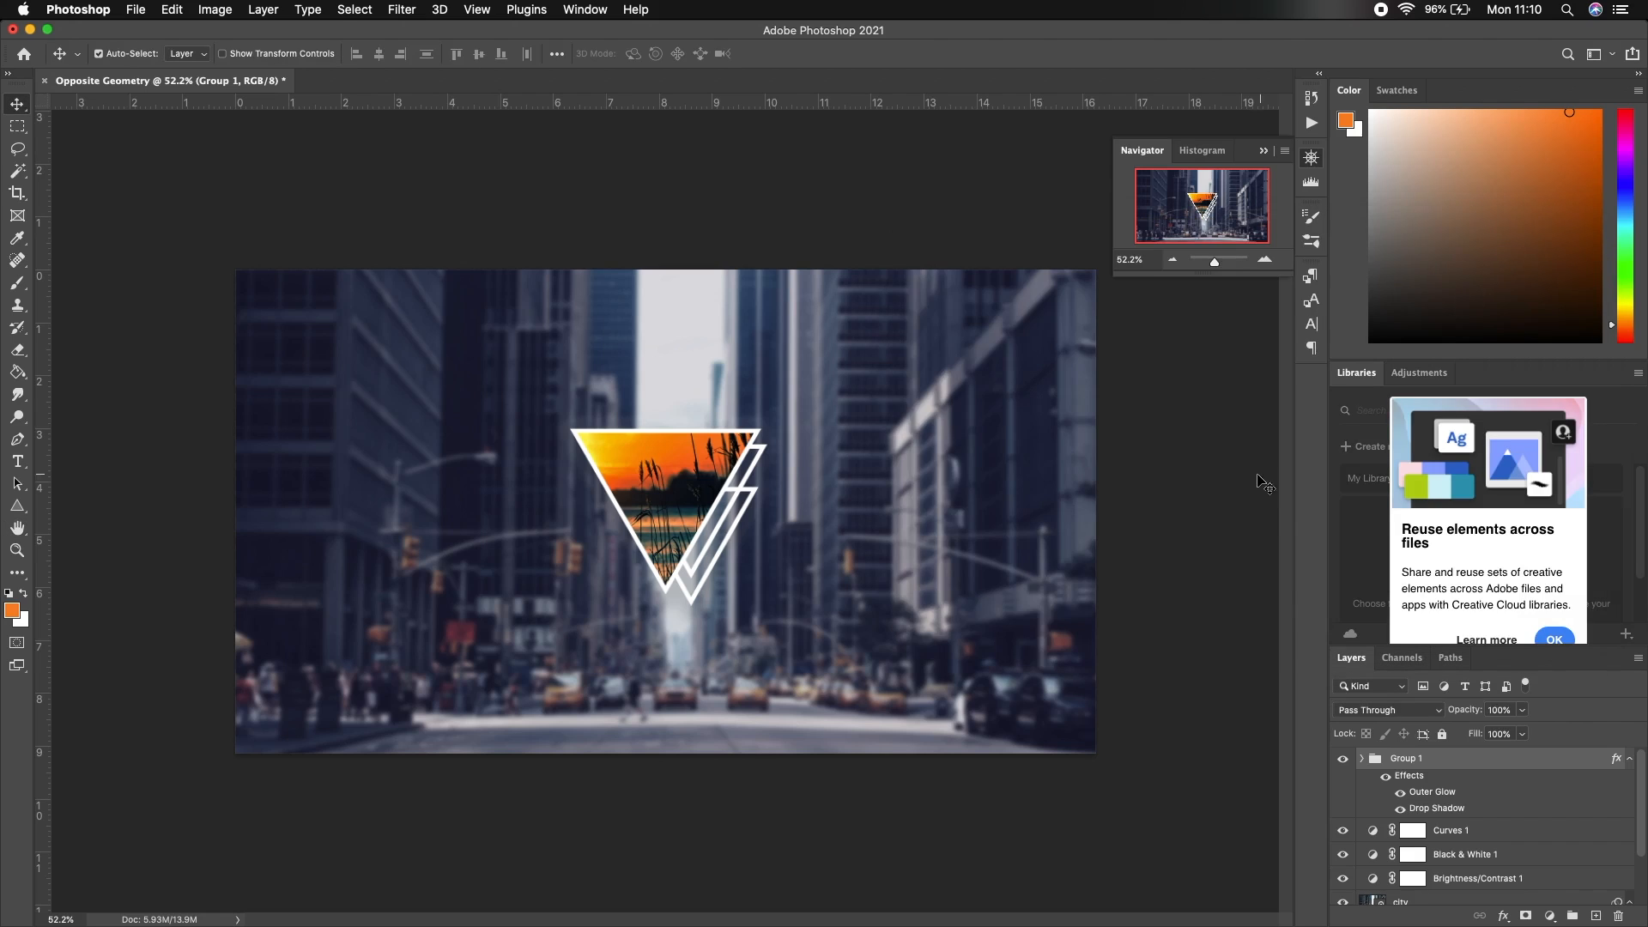
pyautogui.click(1592, 901)
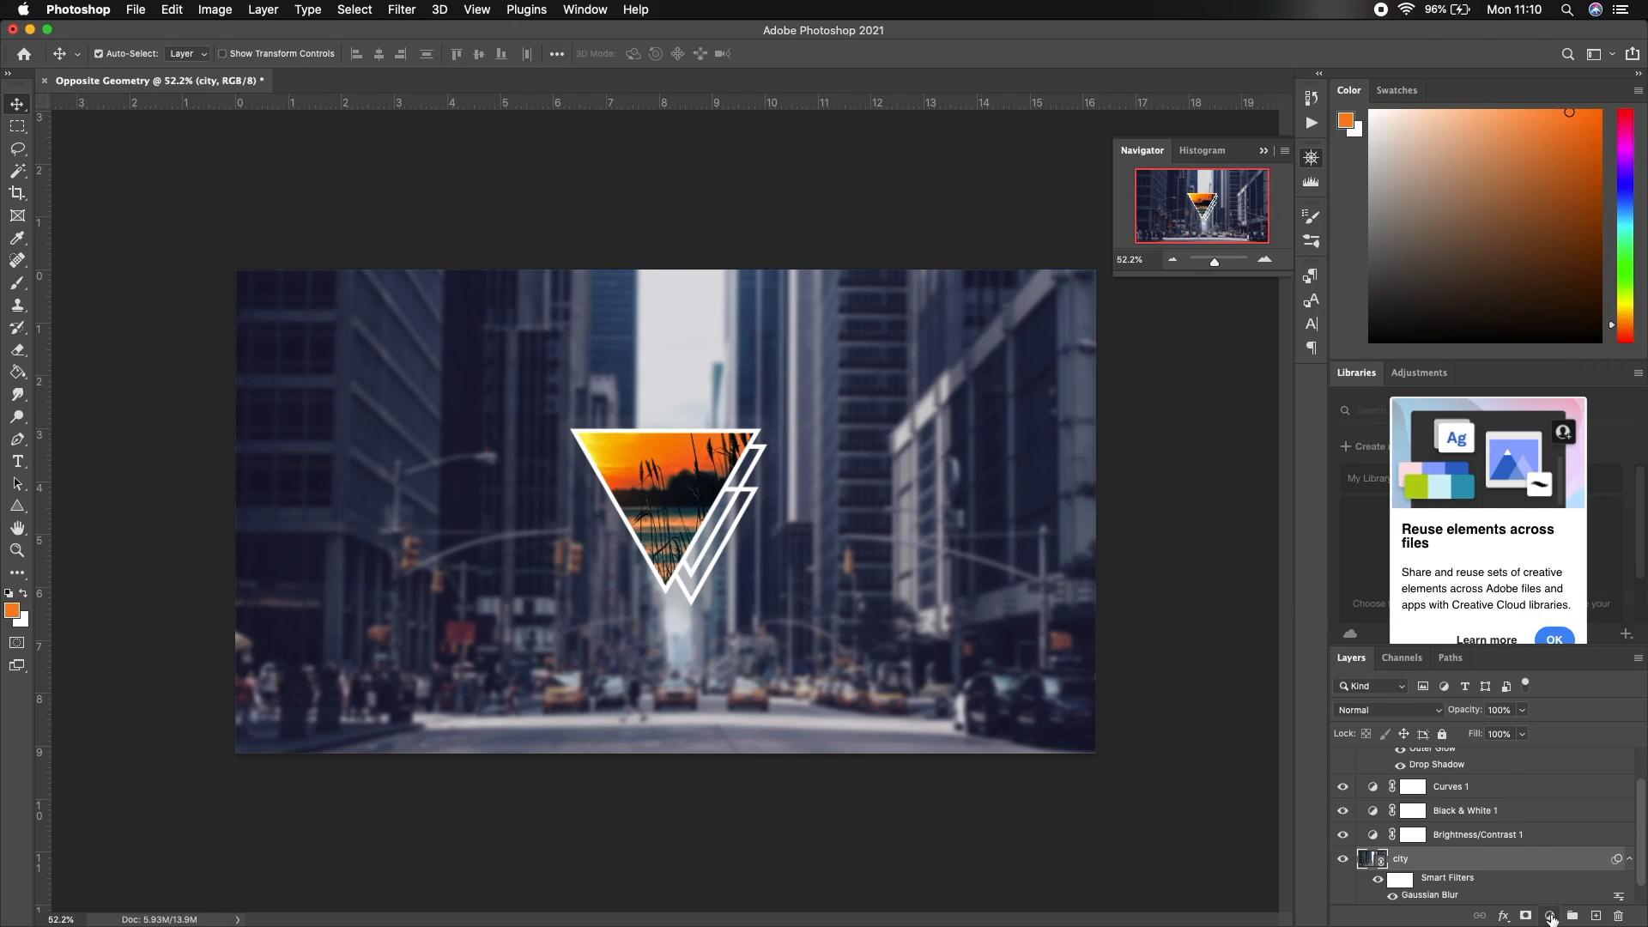
# Add a Curves 2 S-curve above the city layer for contrast, then create an empty new layer
pyautogui.click(1550, 915)
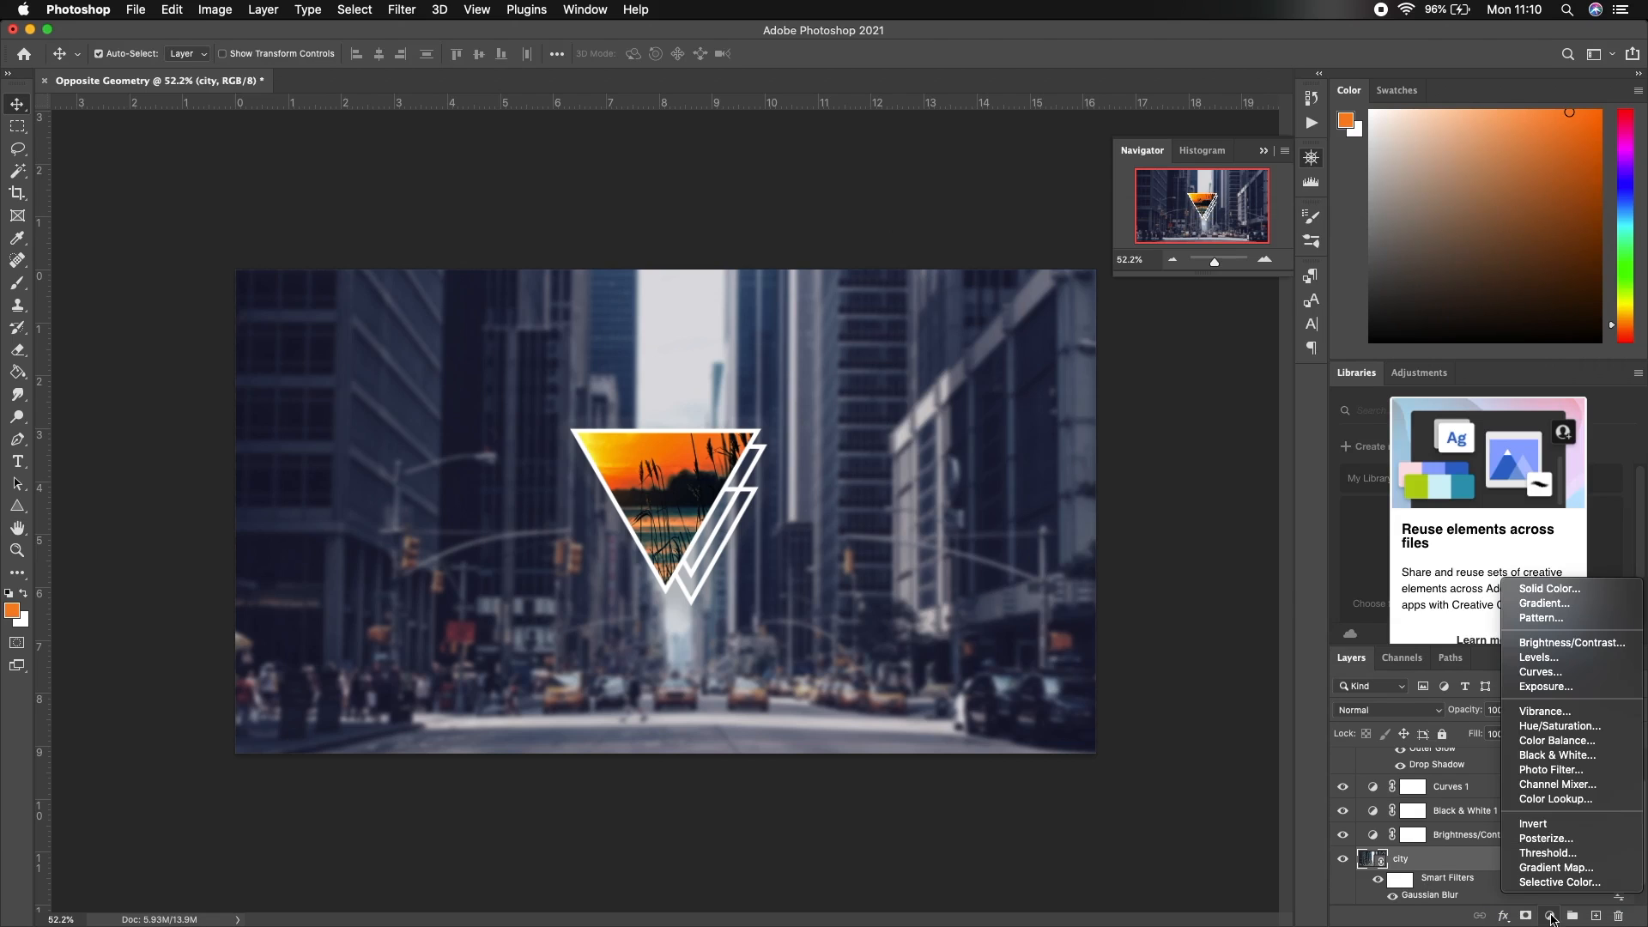
pyautogui.click(1541, 672)
pyautogui.moveTo(1113, 529)
pyautogui.mouseDown()
pyautogui.moveTo(1140, 539)
pyautogui.moveTo(1132, 525)
pyautogui.mouseUp()
pyautogui.moveTo(1221, 444); pyautogui.dragTo(1215, 424)
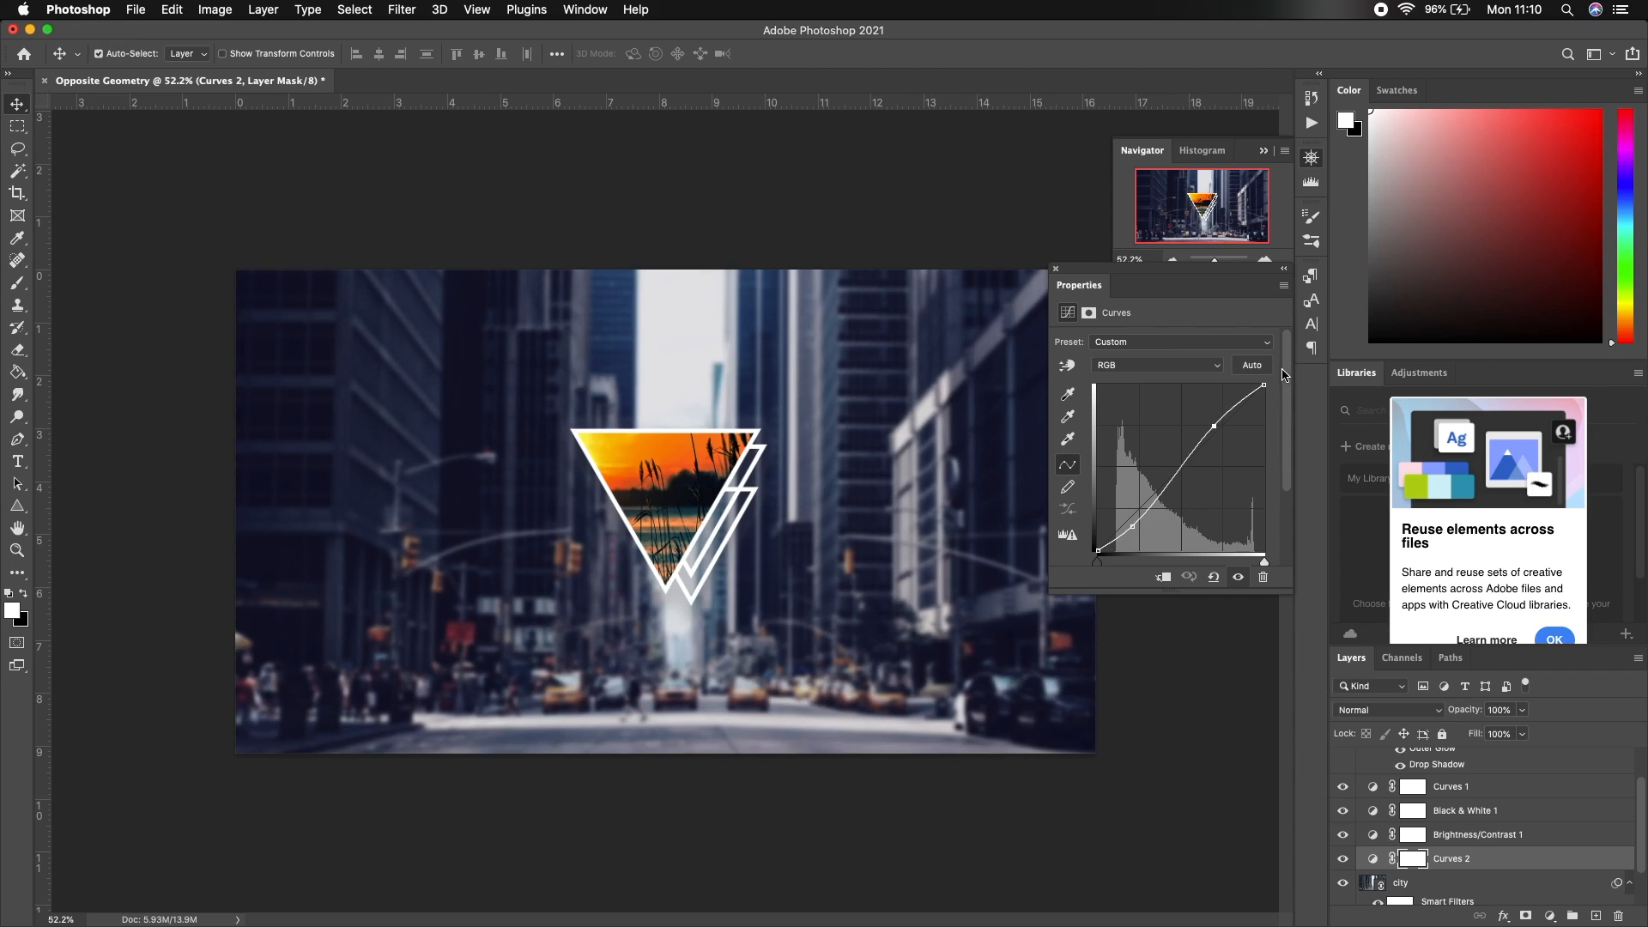
pyautogui.click(1057, 270)
pyautogui.scroll(2, 1494, 824)
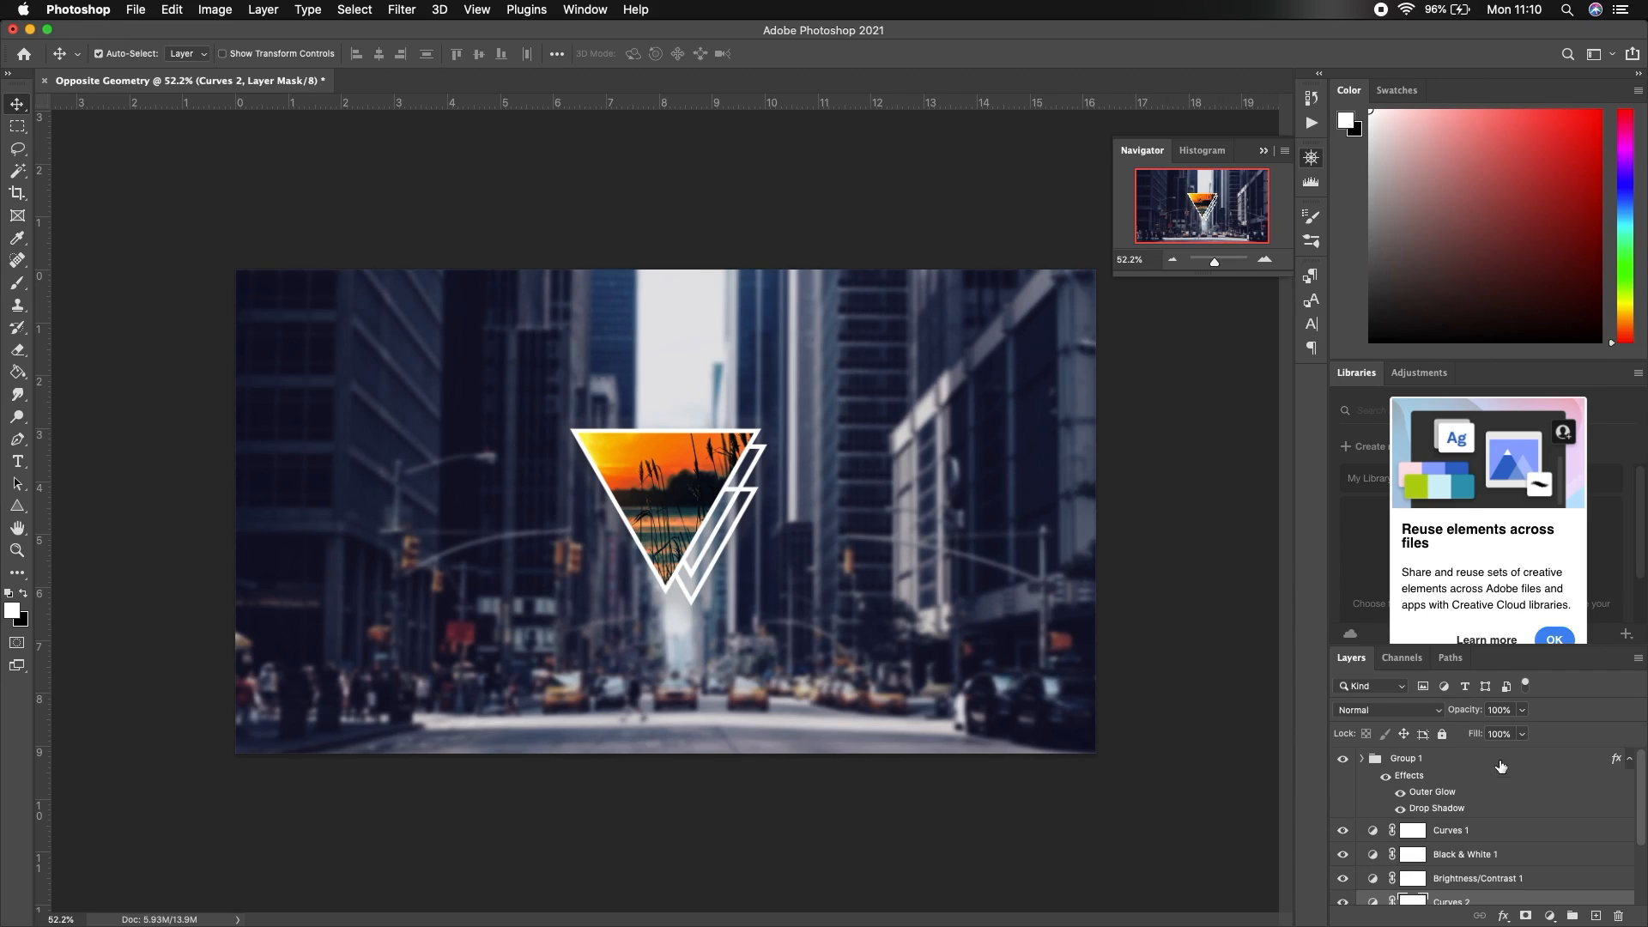
pyautogui.click(1593, 917)
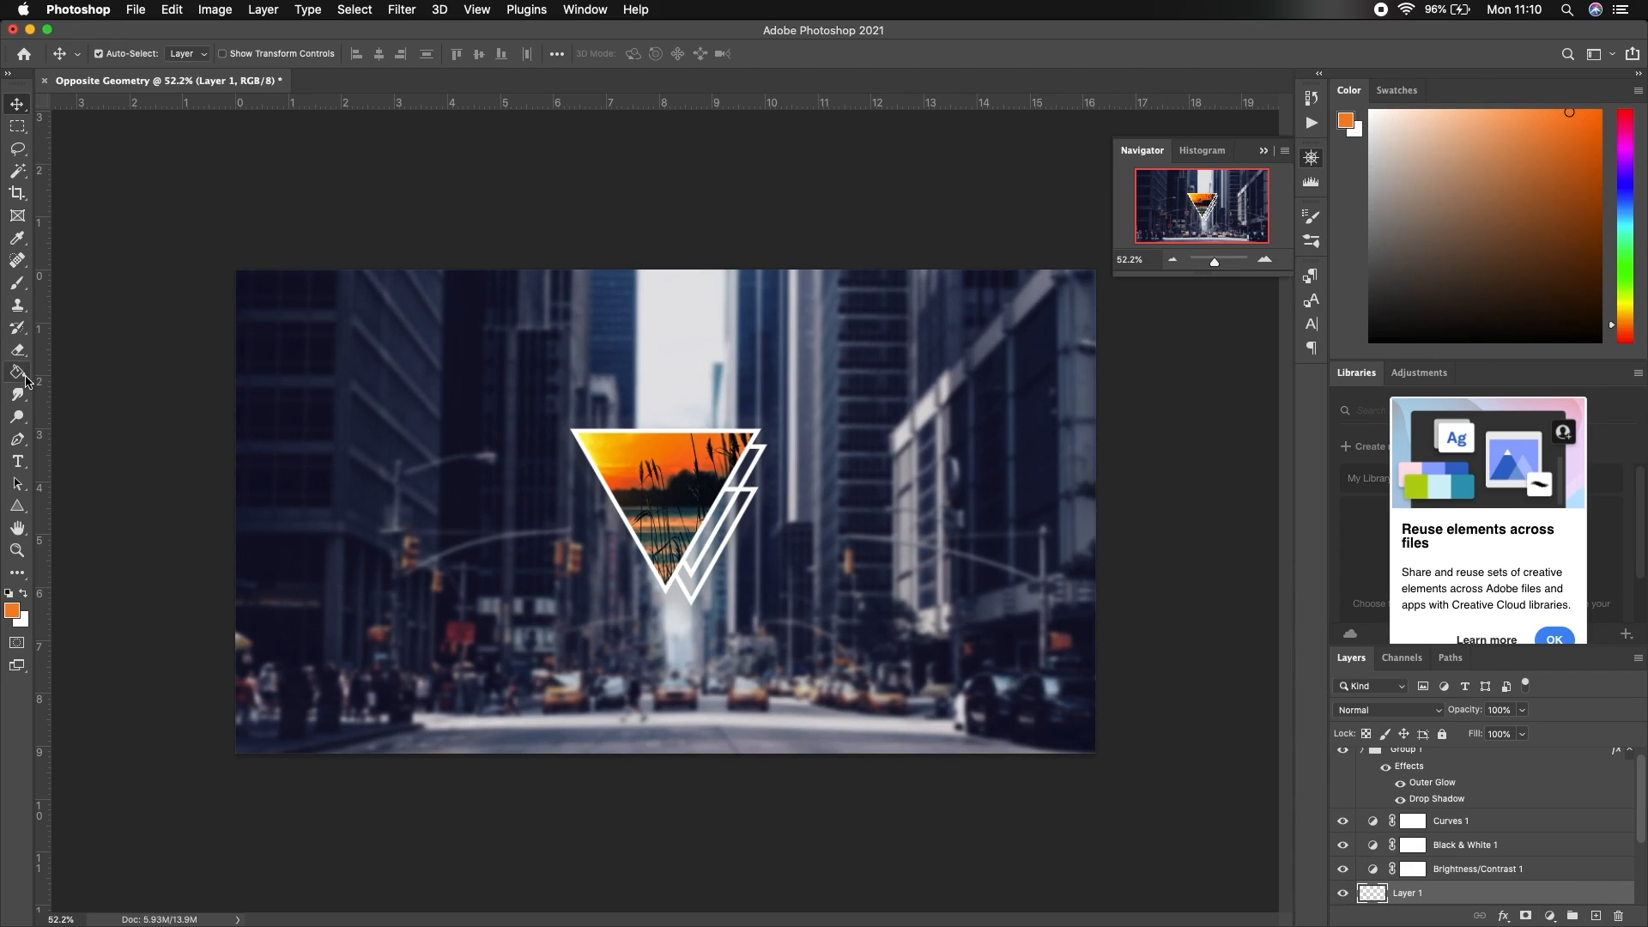
# Select the Soft Round brush preset and set its size to 2120 px
pyautogui.click(18, 282)
pyautogui.click(108, 55)
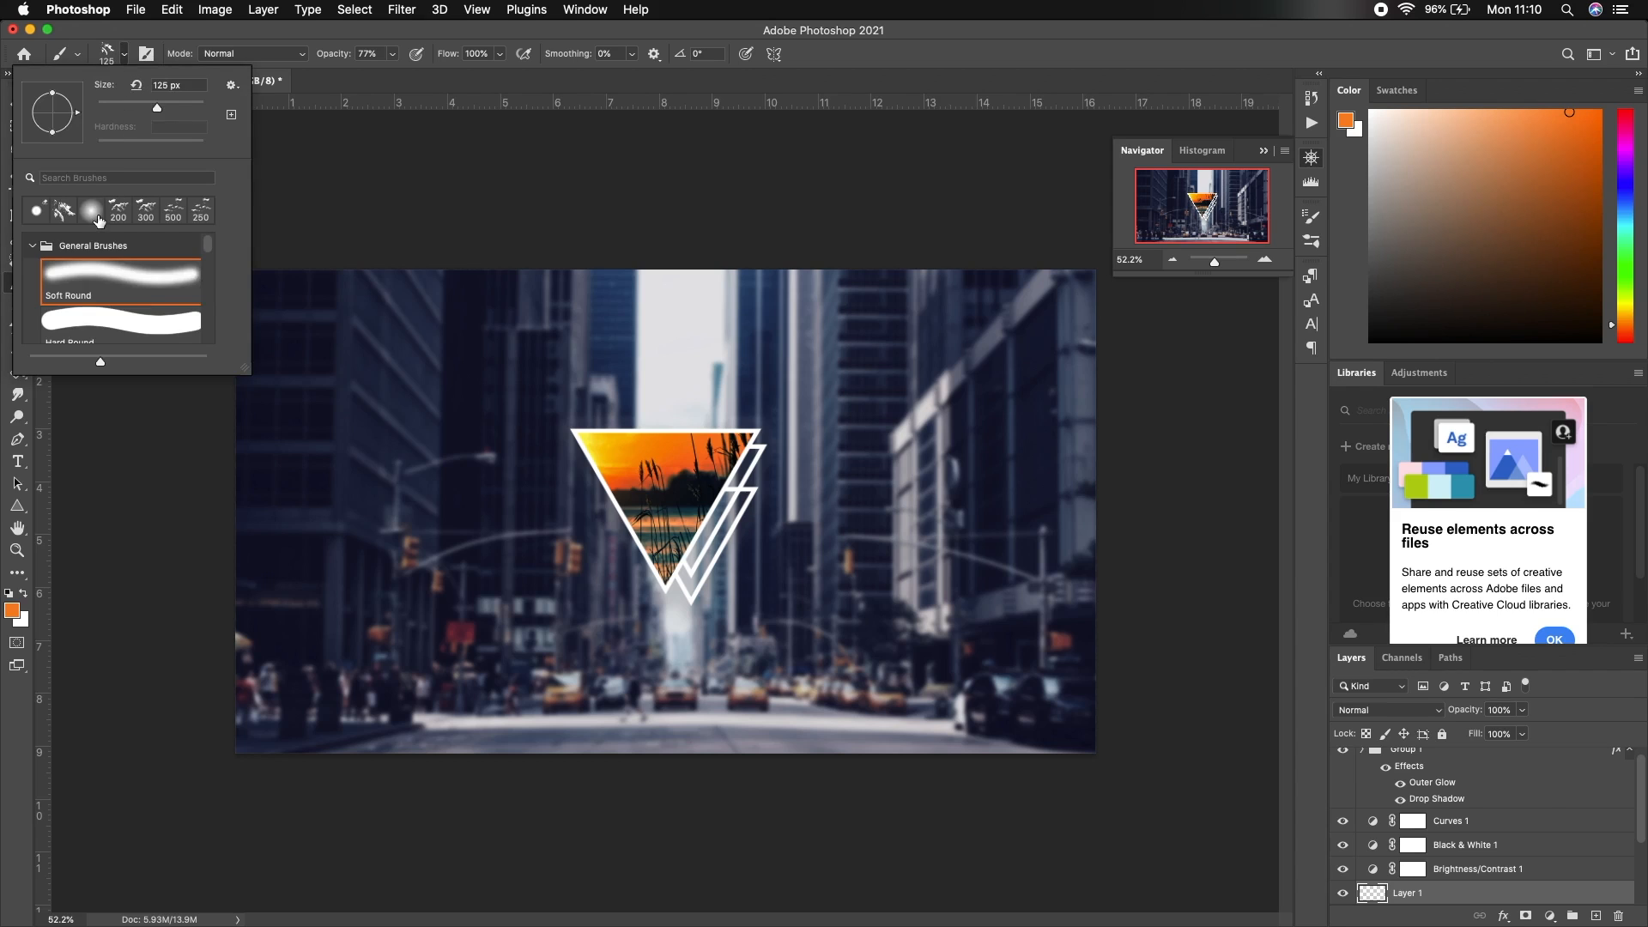
pyautogui.click(134, 277)
pyautogui.moveTo(160, 112); pyautogui.dragTo(198, 109)
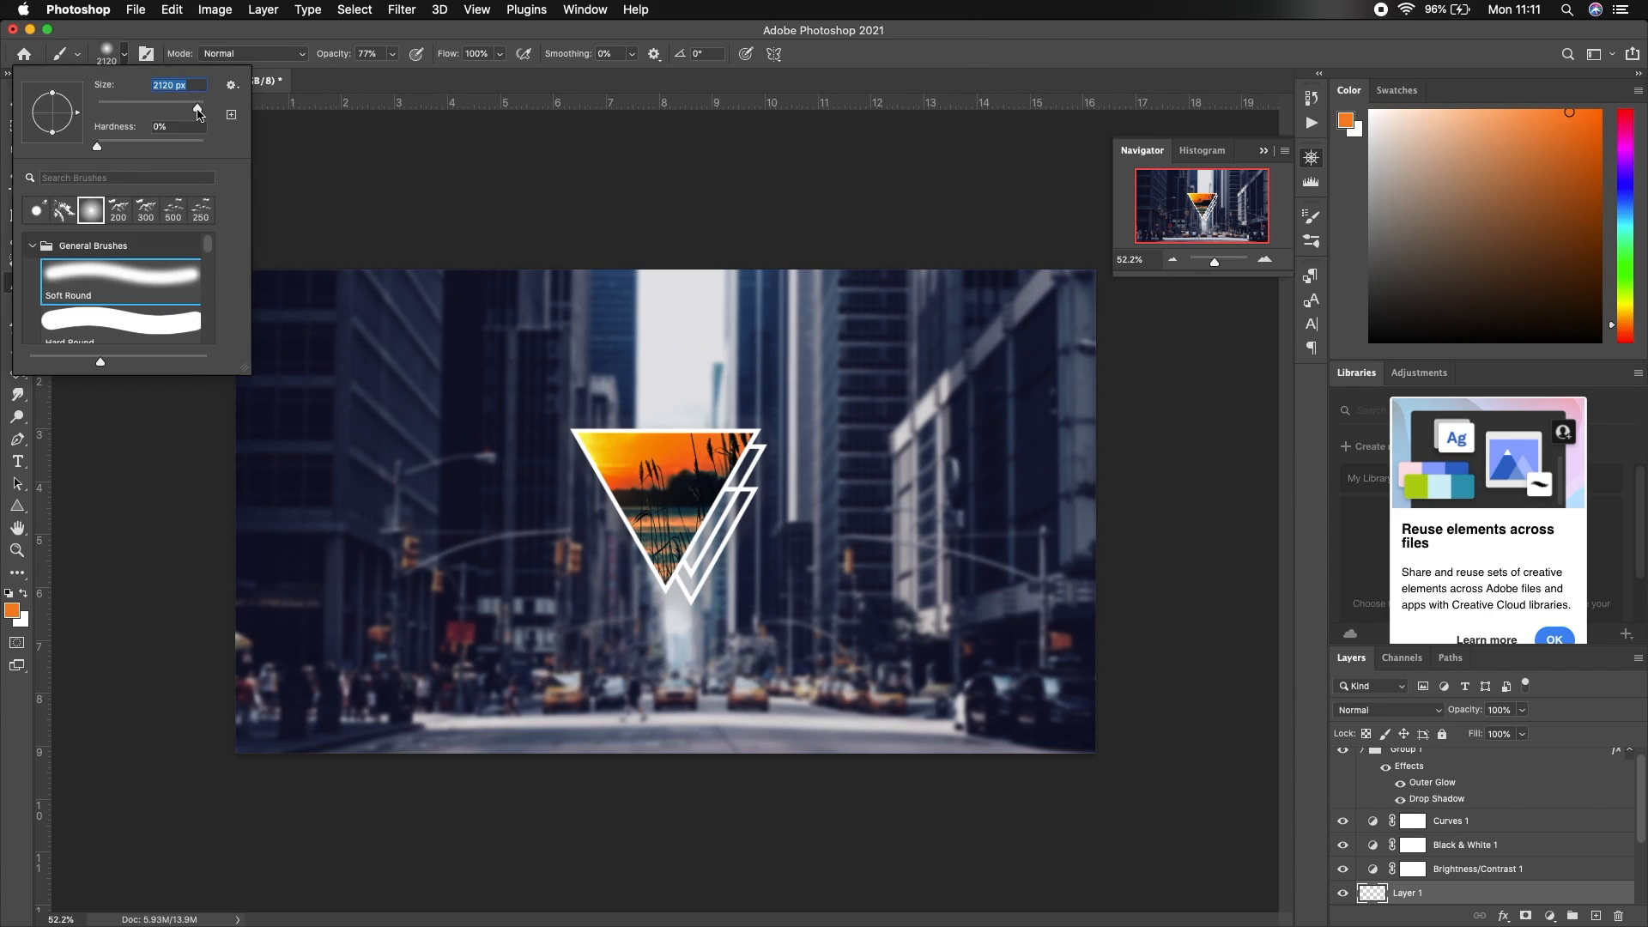
# Sample yellow from the triangle's sunset and paint one soft glow over the upper centre
pyautogui.click(12, 610)
pyautogui.click(828, 221)
pyautogui.moveTo(828, 217); pyautogui.dragTo(825, 217)
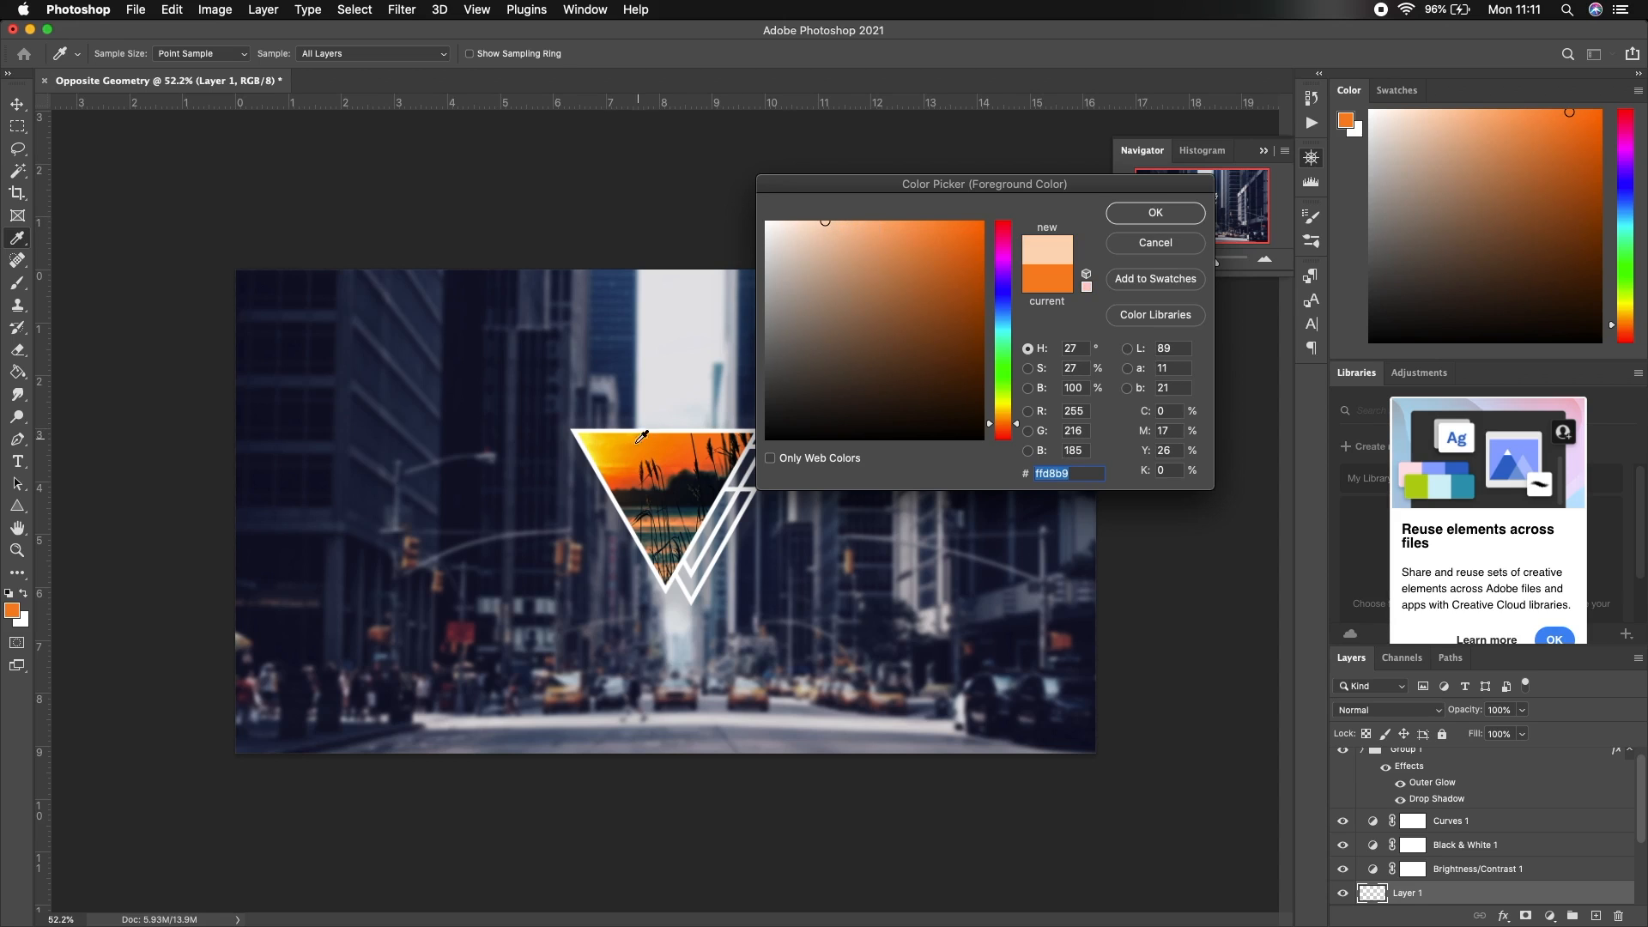
pyautogui.click(596, 434)
pyautogui.click(1156, 213)
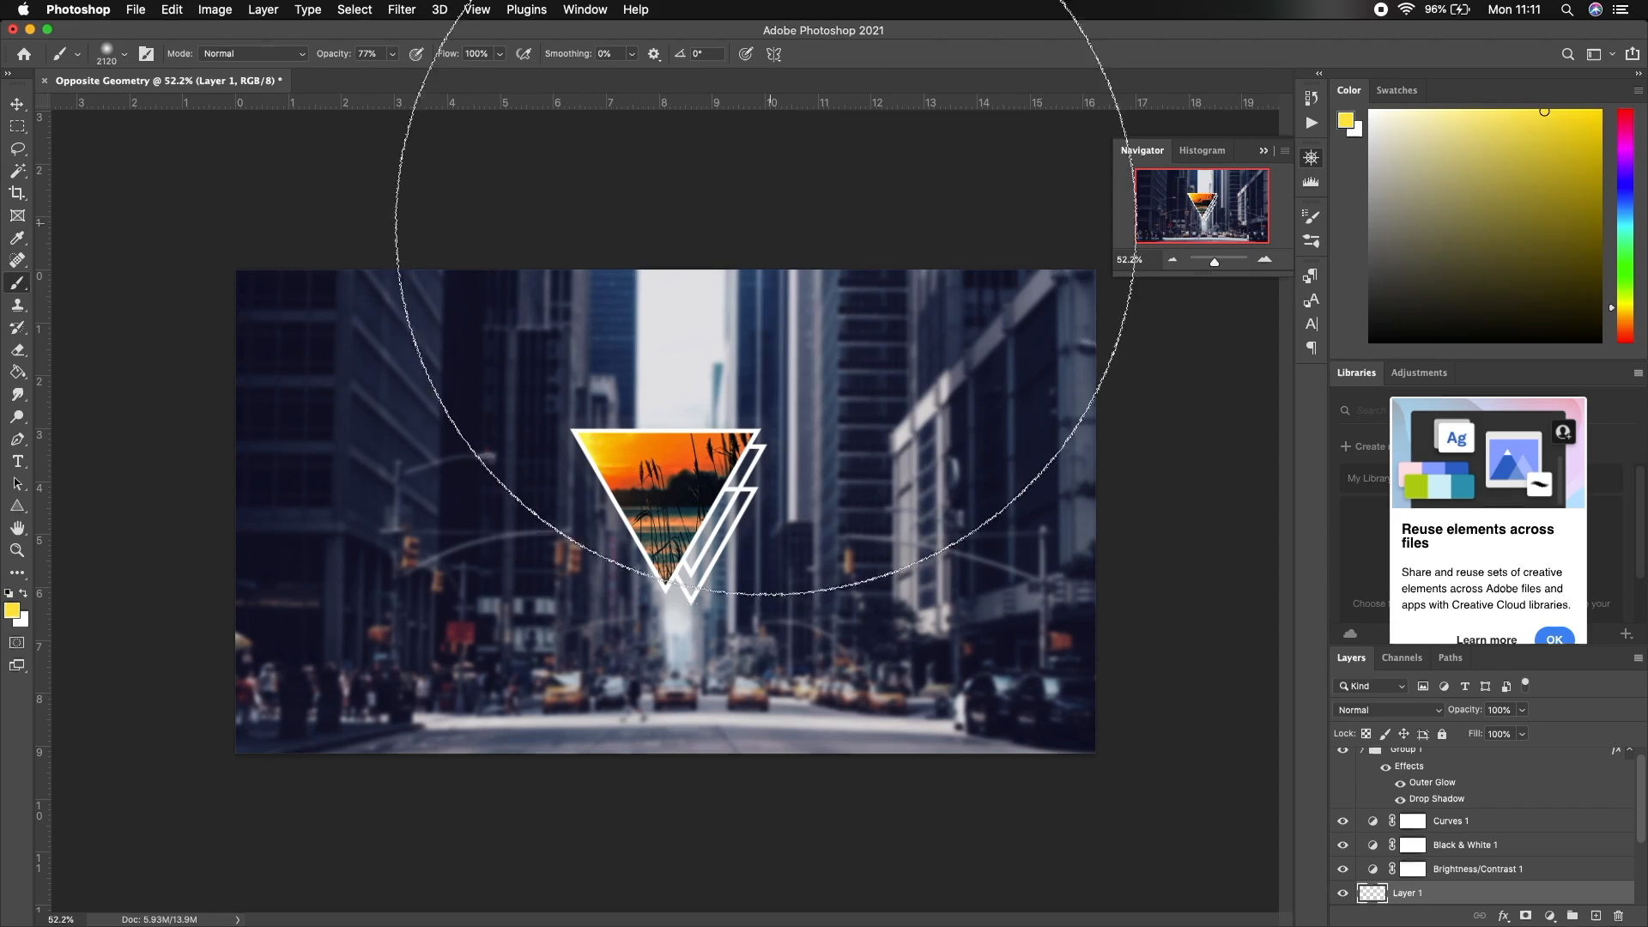
pyautogui.click(683, 140)
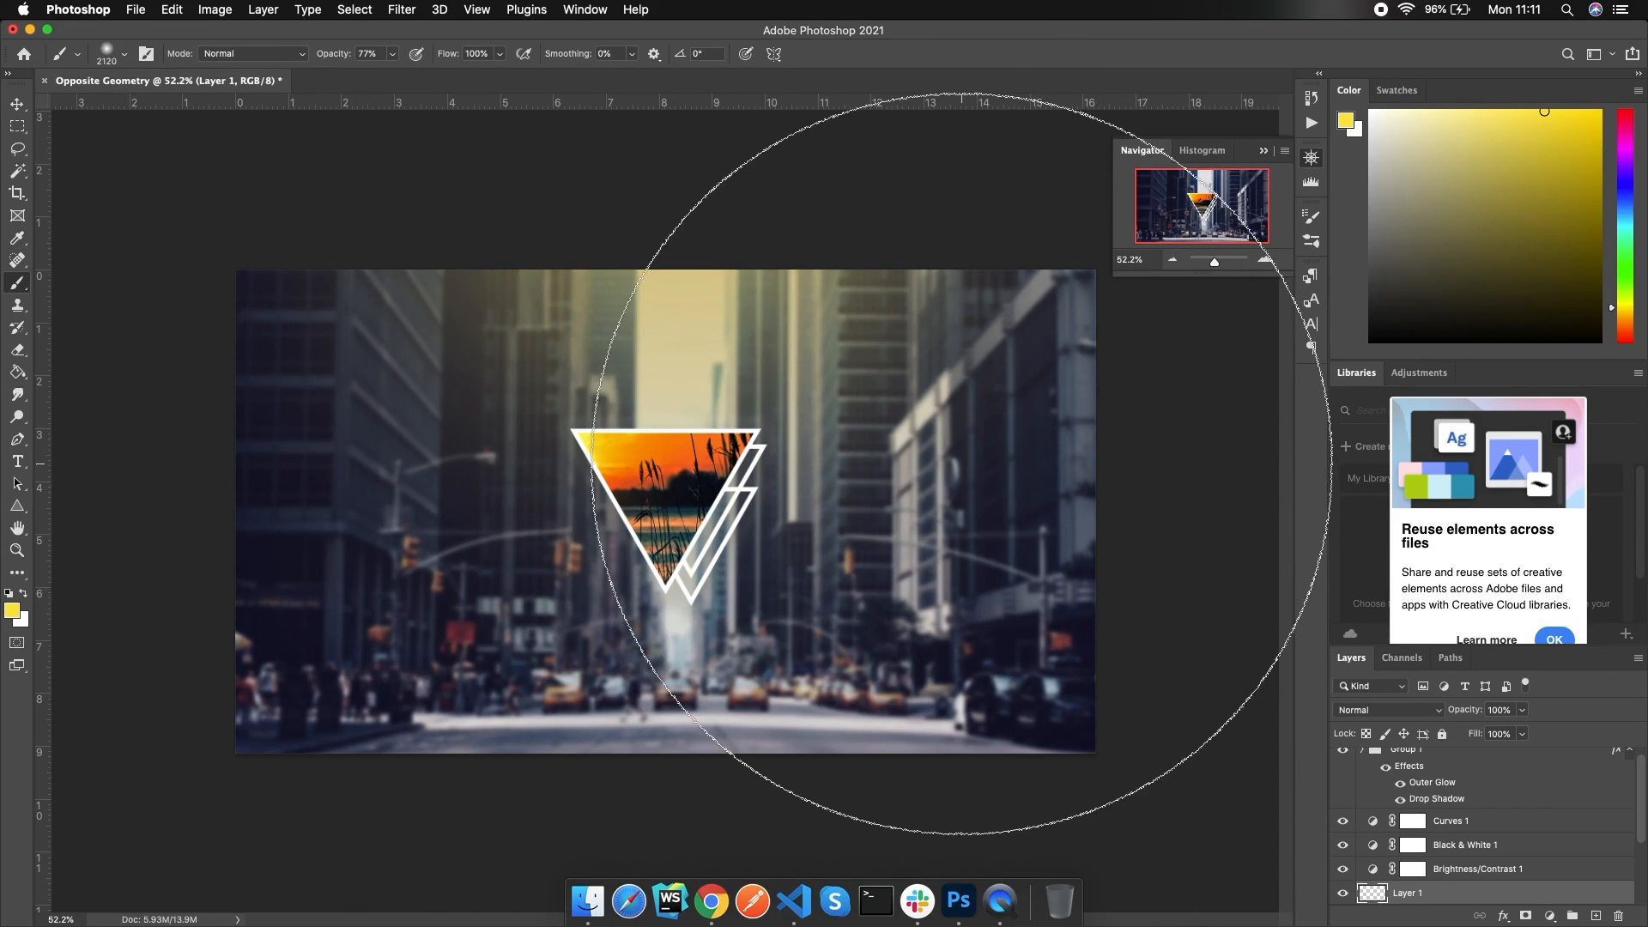
# Lower Layer 1's glow opacity to 77% and select Group 1 in the layer stack
pyautogui.click(17, 104)
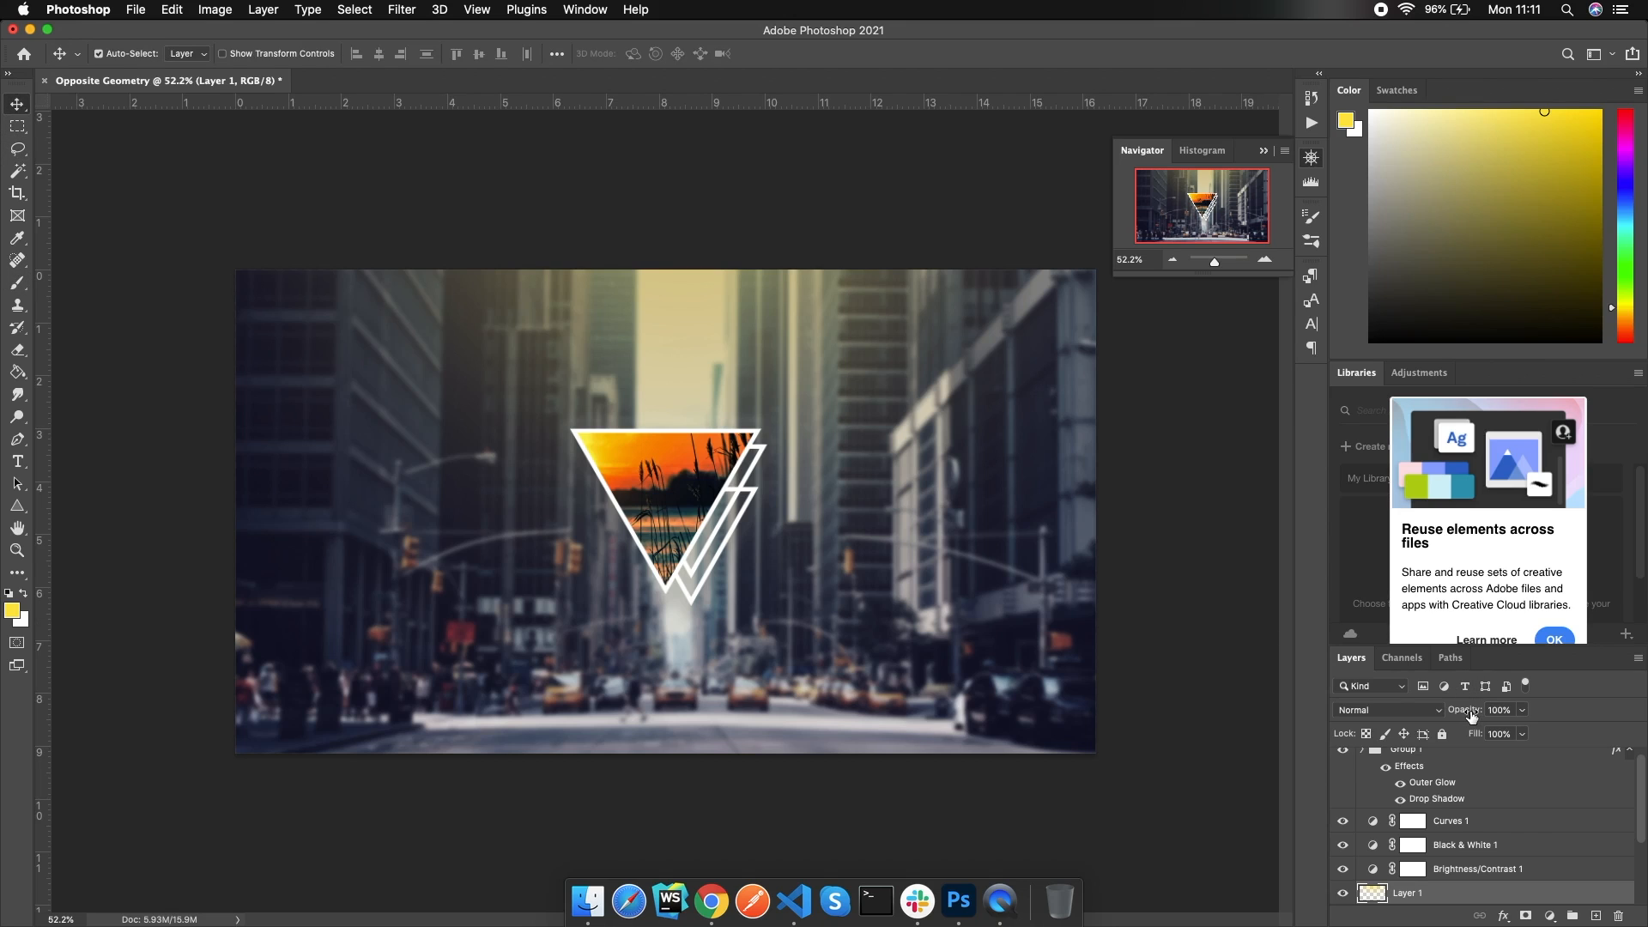
pyautogui.moveTo(1471, 715); pyautogui.dragTo(1451, 716)
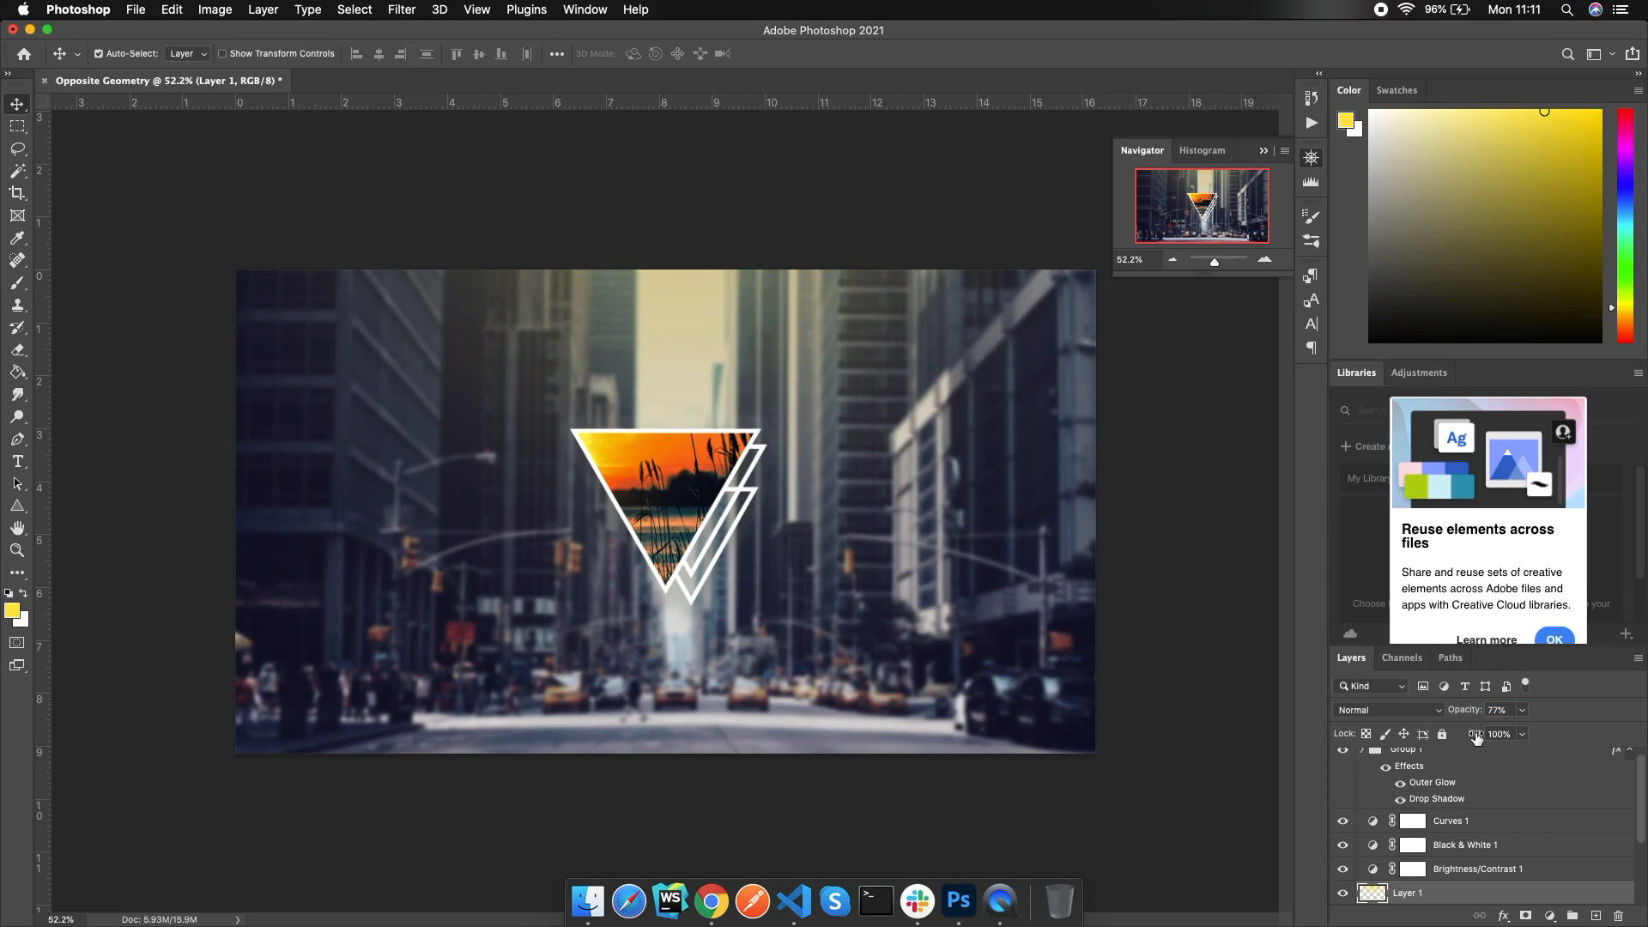
pyautogui.scroll(-1, 1504, 851)
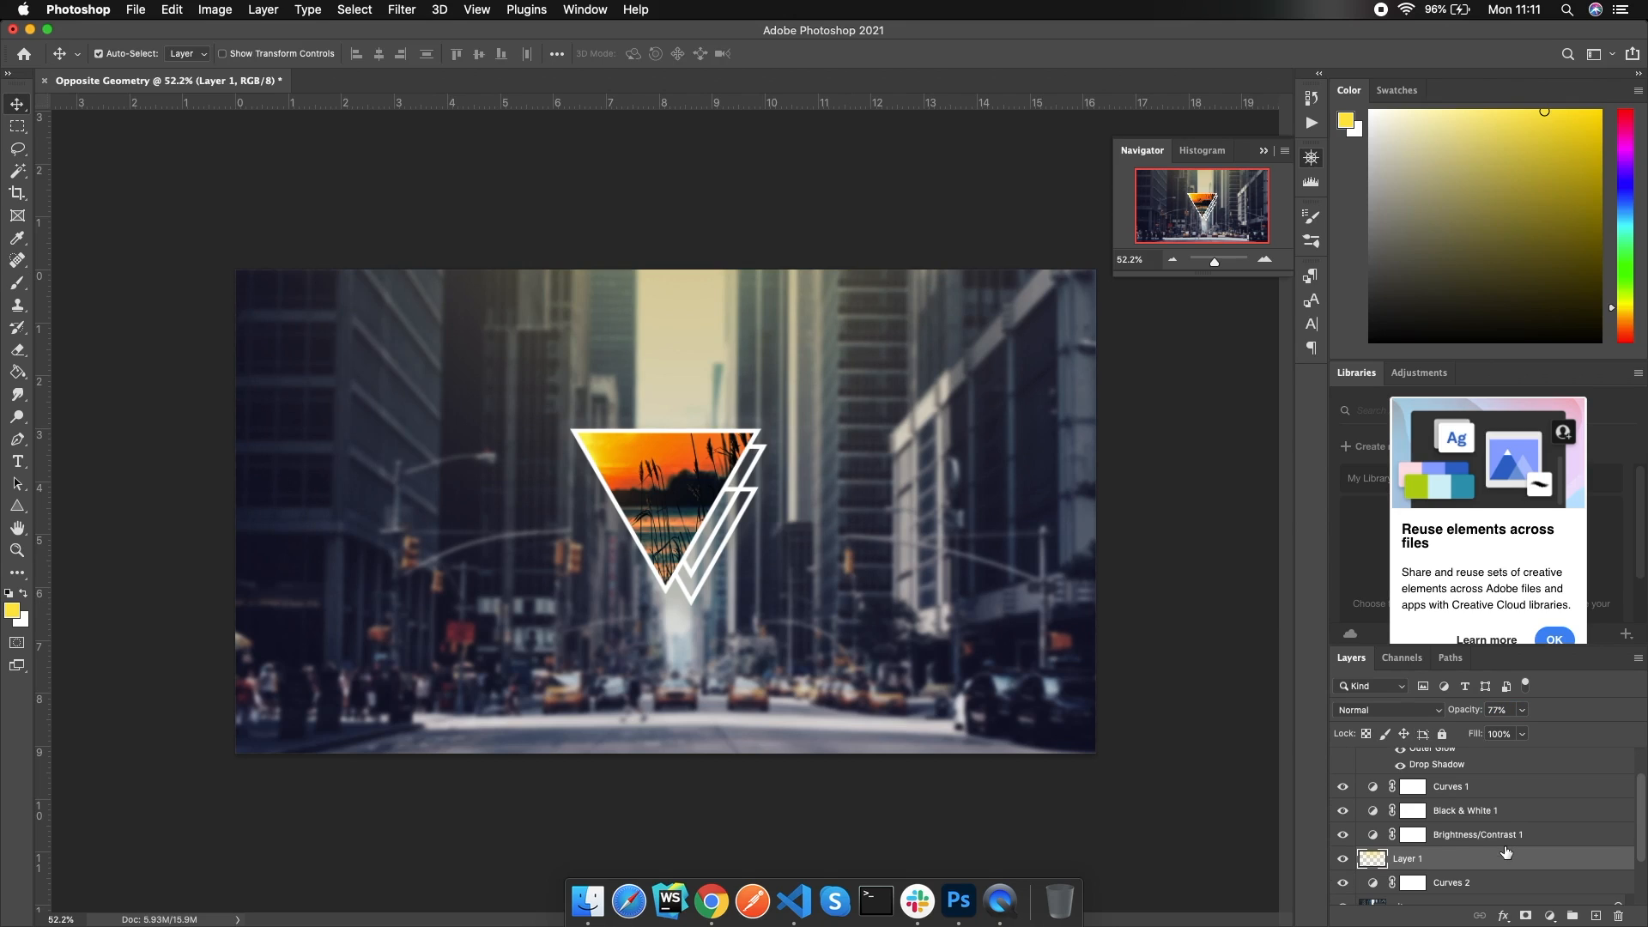
pyautogui.scroll(2, 1505, 851)
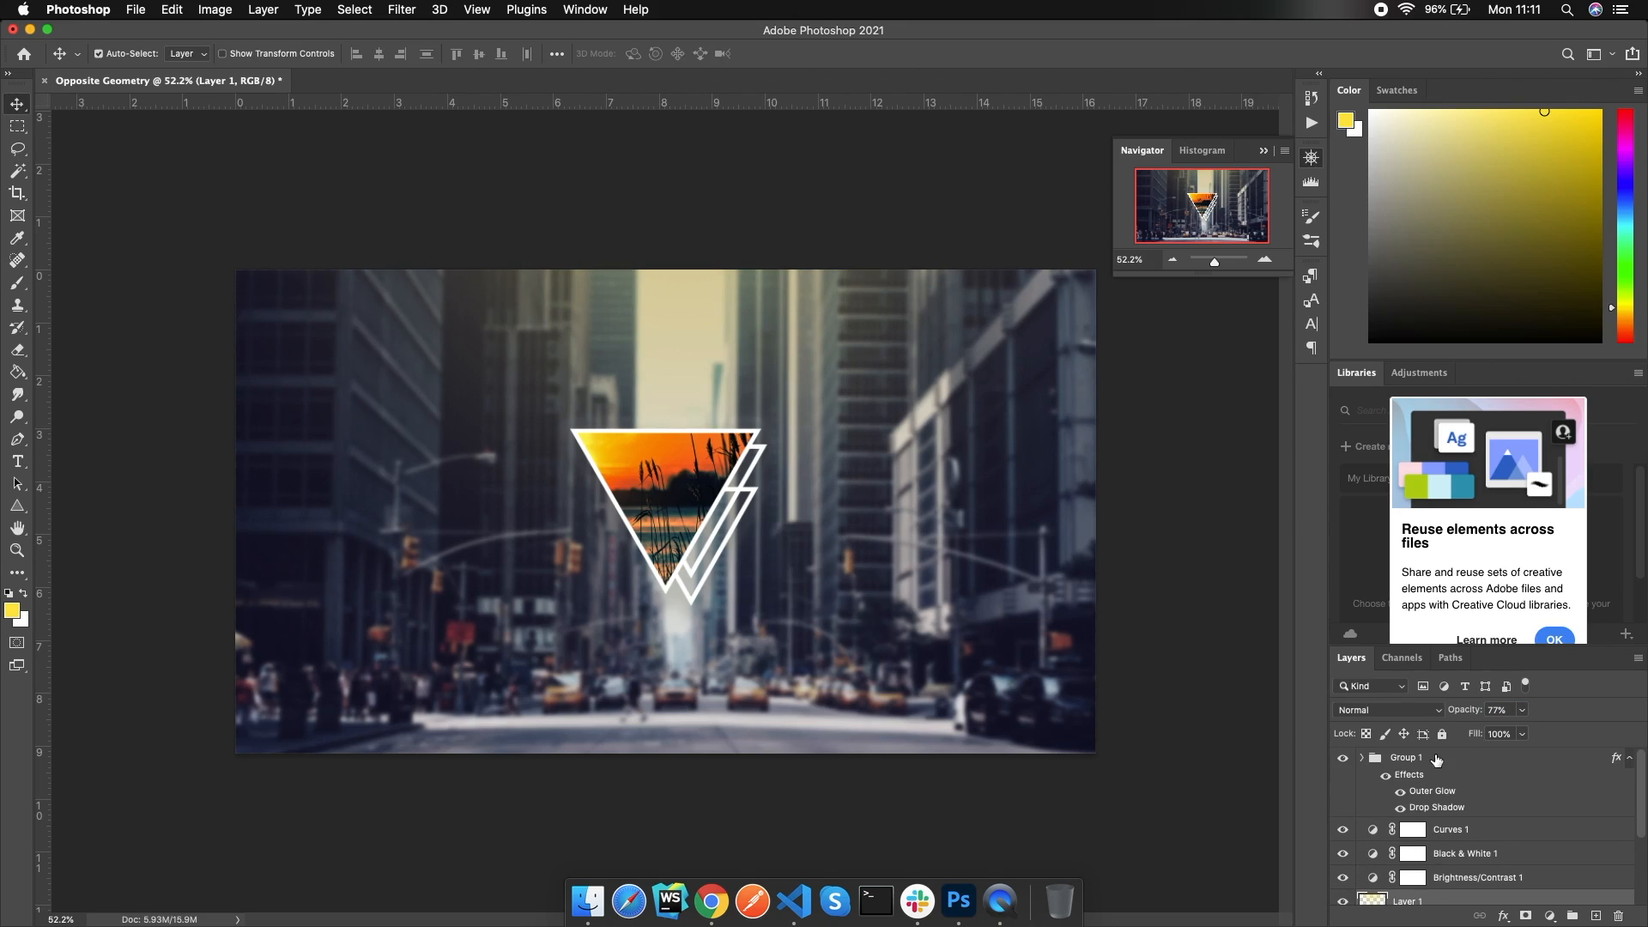
pyautogui.click(1449, 763)
# Add a Gradient Fill layer above Group 1 and set its left stop to black
pyautogui.click(1550, 916)
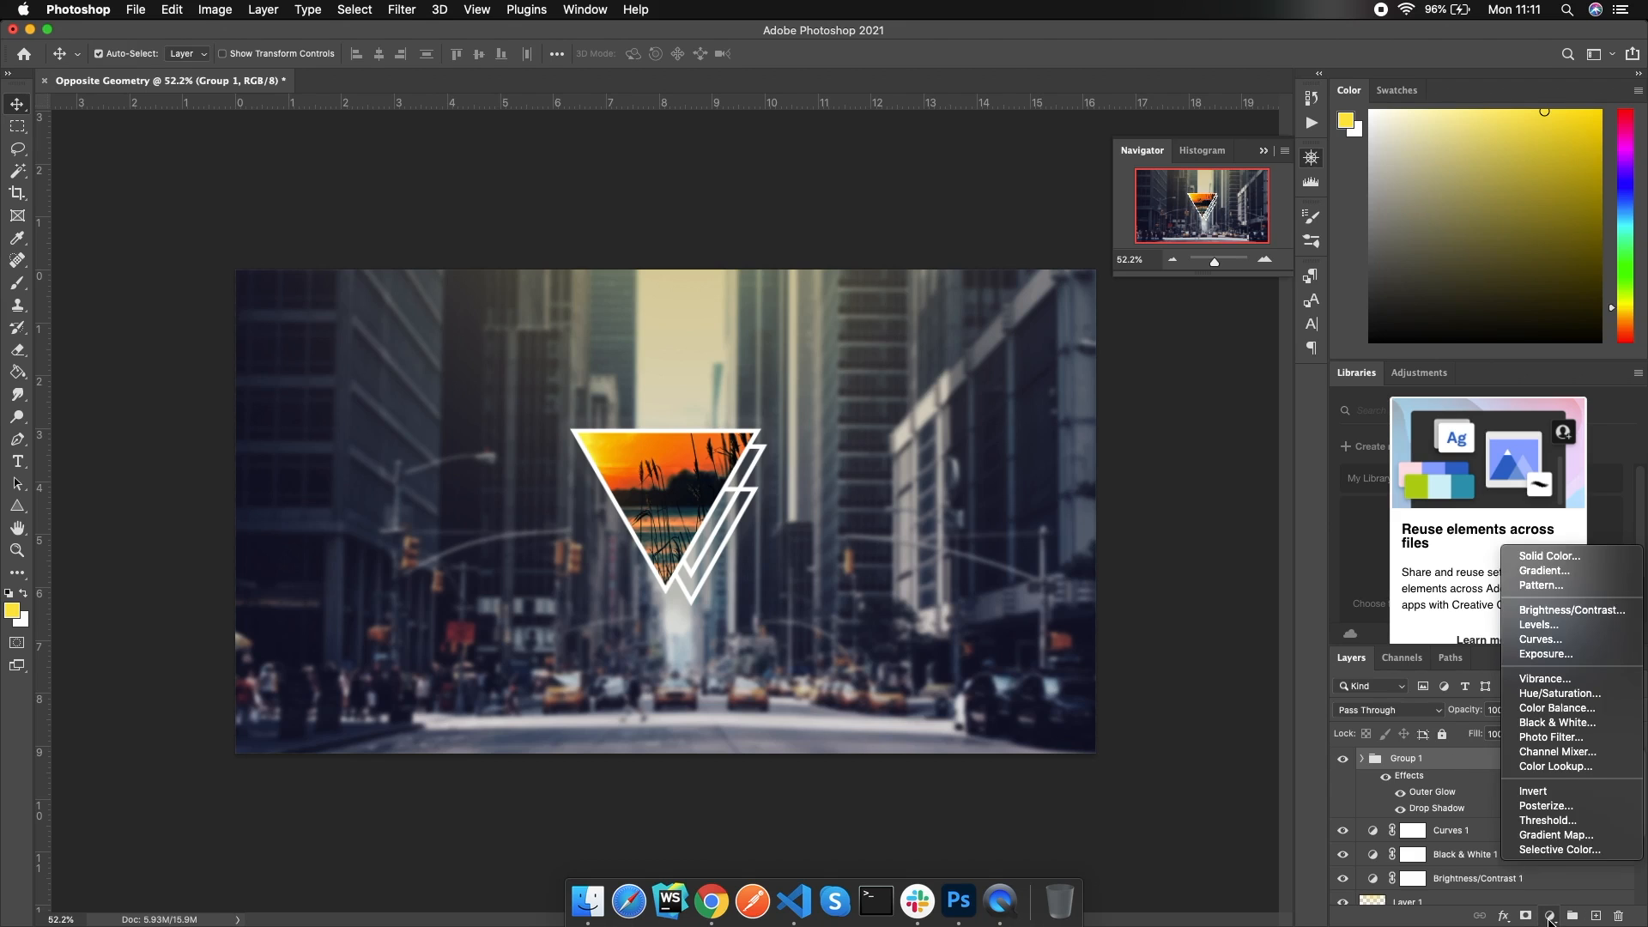
pyautogui.click(1545, 571)
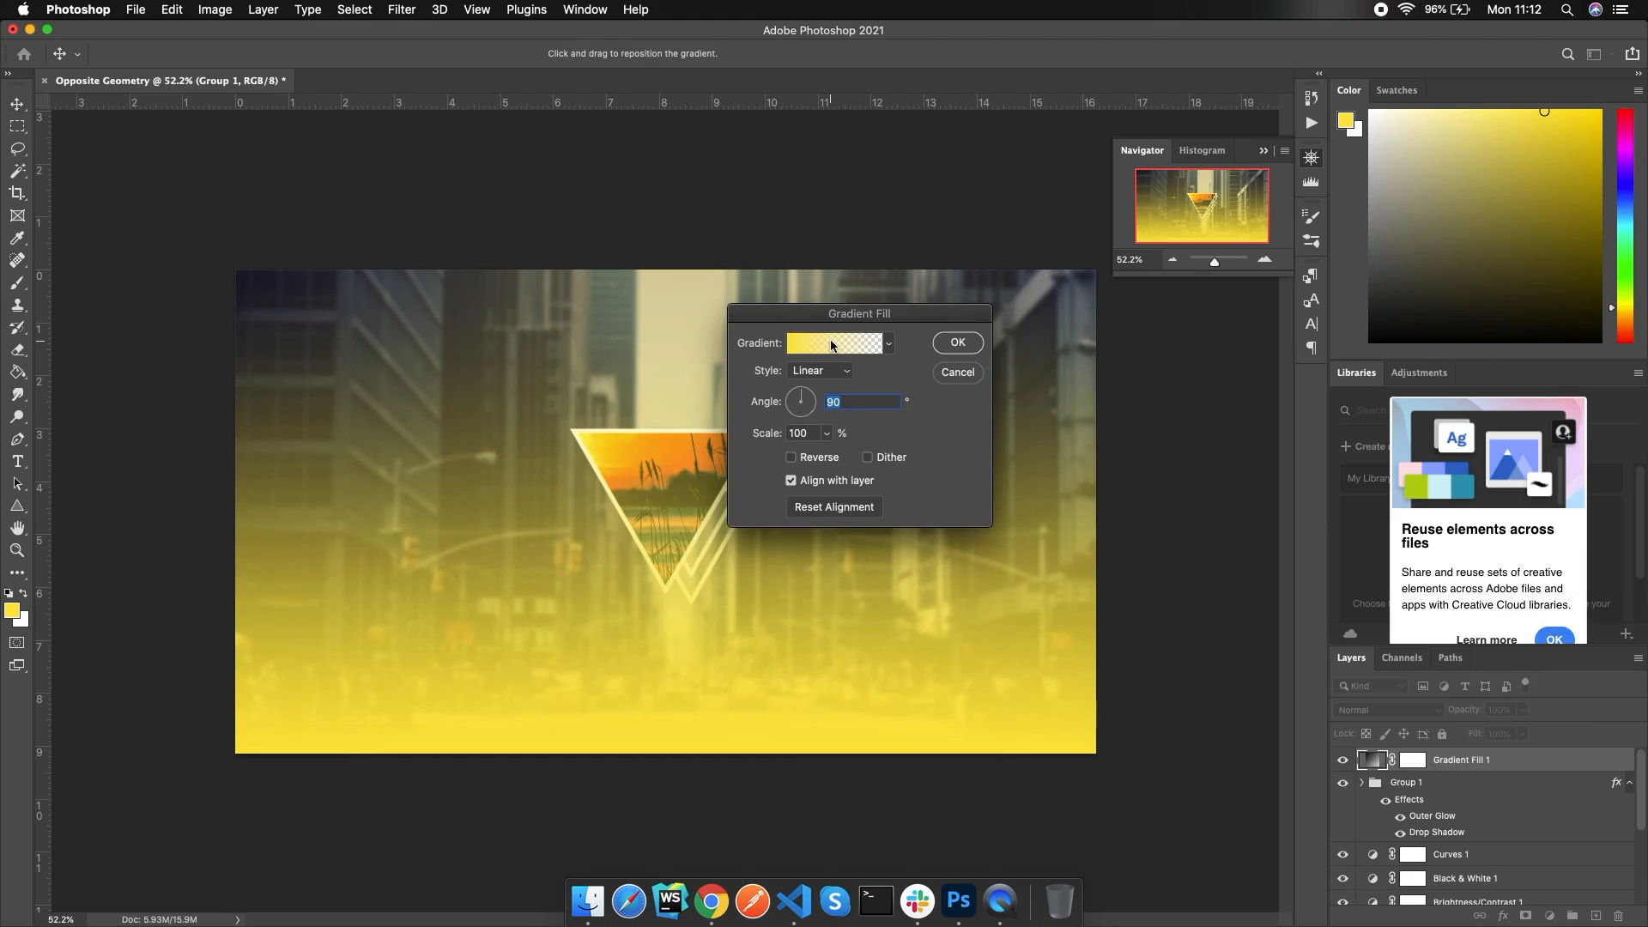
pyautogui.click(832, 343)
pyautogui.click(451, 585)
pyautogui.click(527, 659)
pyautogui.moveTo(865, 348); pyautogui.dragTo(764, 440)
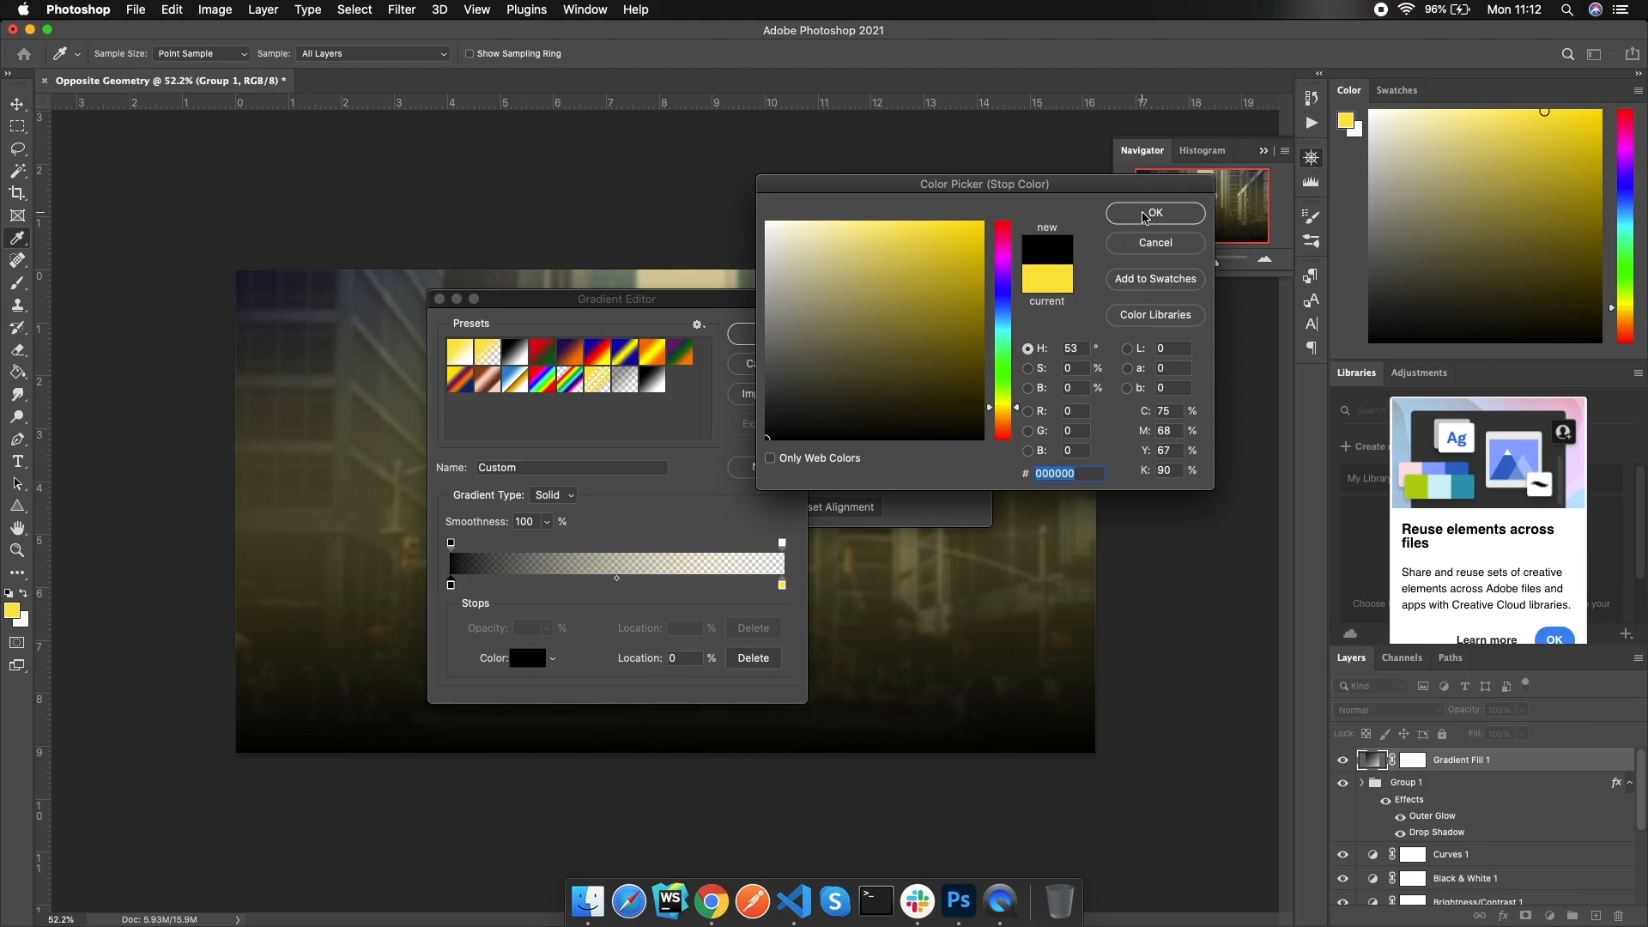
pyautogui.click(1155, 213)
# Set the gradient's right stop to white, apply the fill, and lower its opacity to 45%
pyautogui.click(781, 584)
pyautogui.click(527, 657)
pyautogui.moveTo(769, 240); pyautogui.dragTo(765, 222)
pyautogui.click(1154, 213)
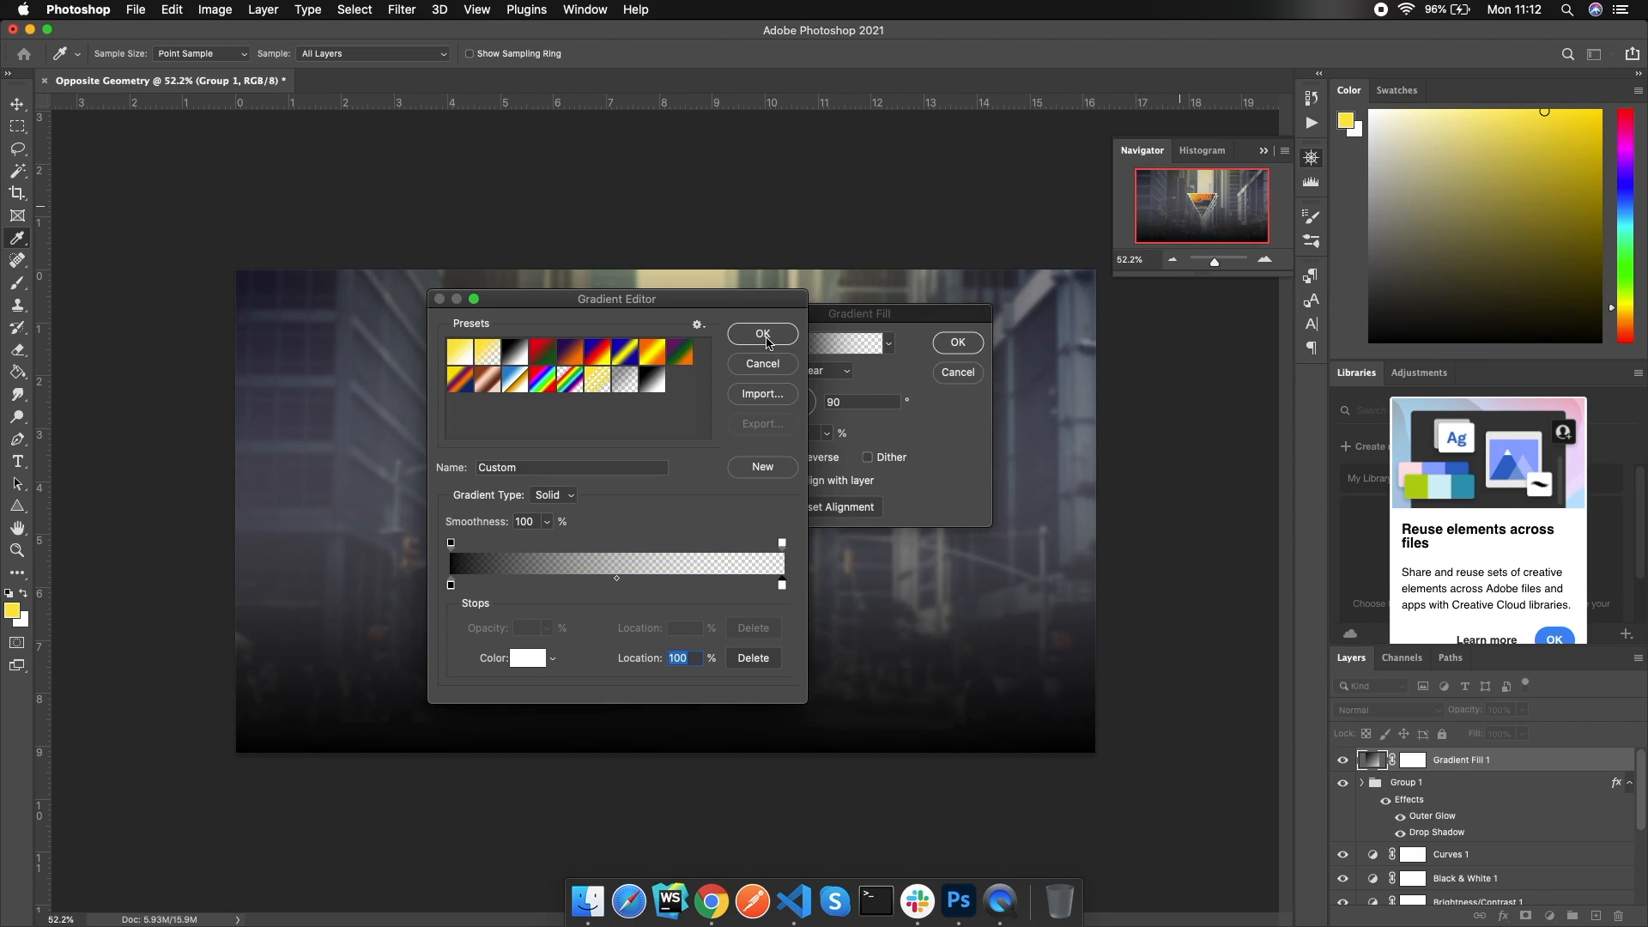
pyautogui.click(767, 342)
pyautogui.click(957, 342)
pyautogui.moveTo(1470, 712); pyautogui.dragTo(1422, 714)
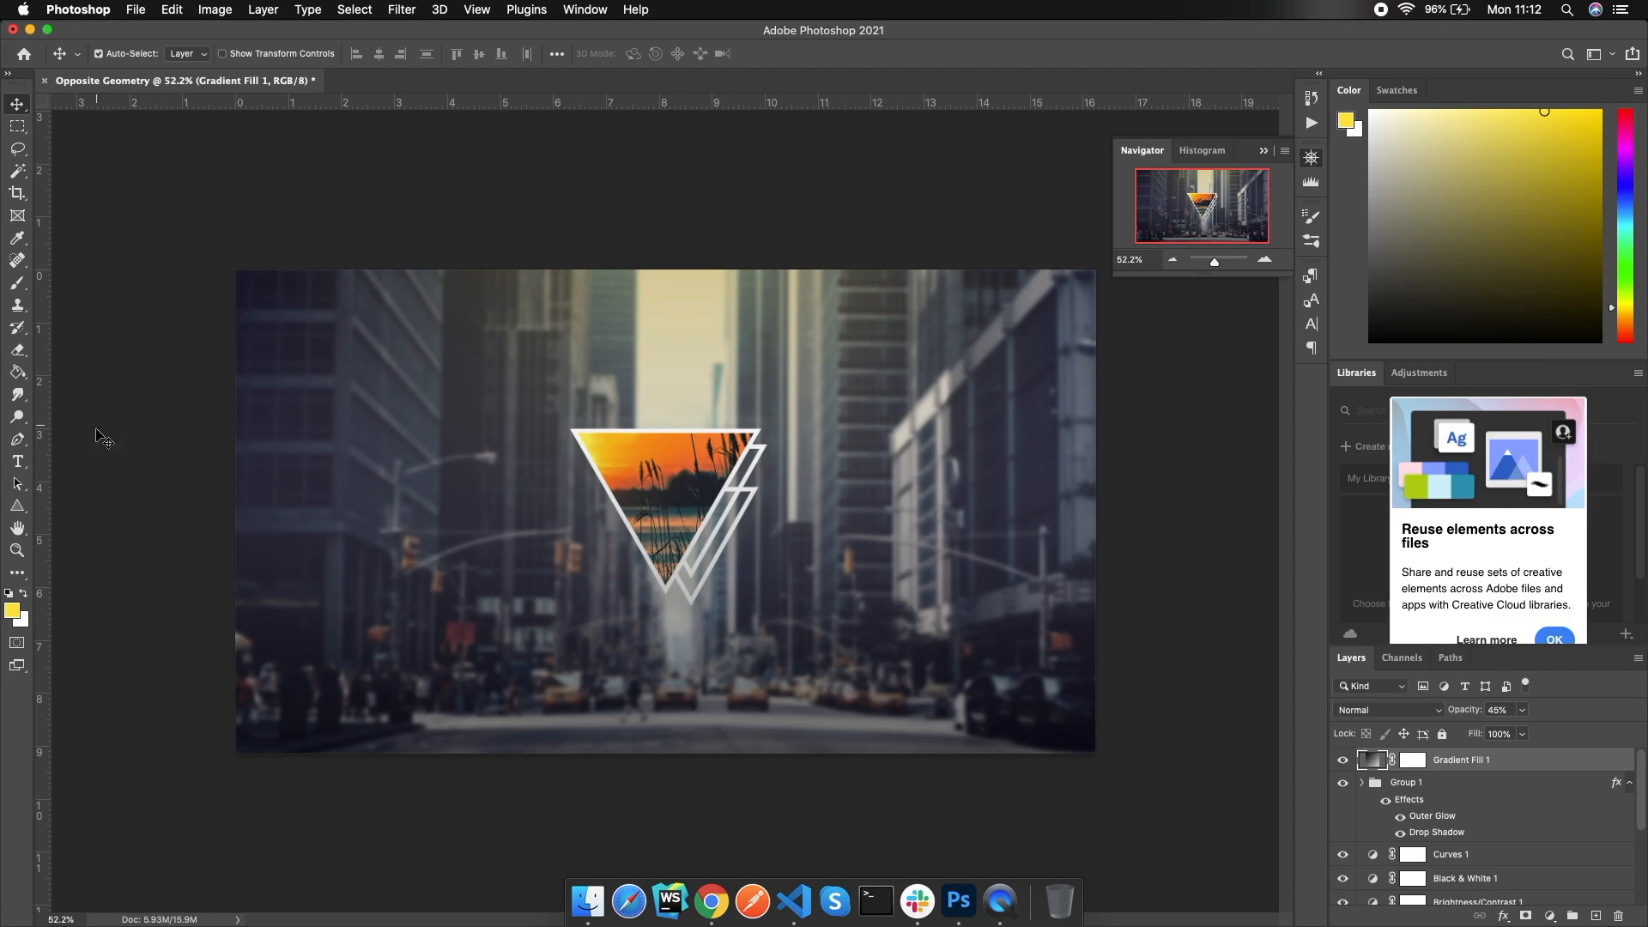
pyautogui.click(19, 461)
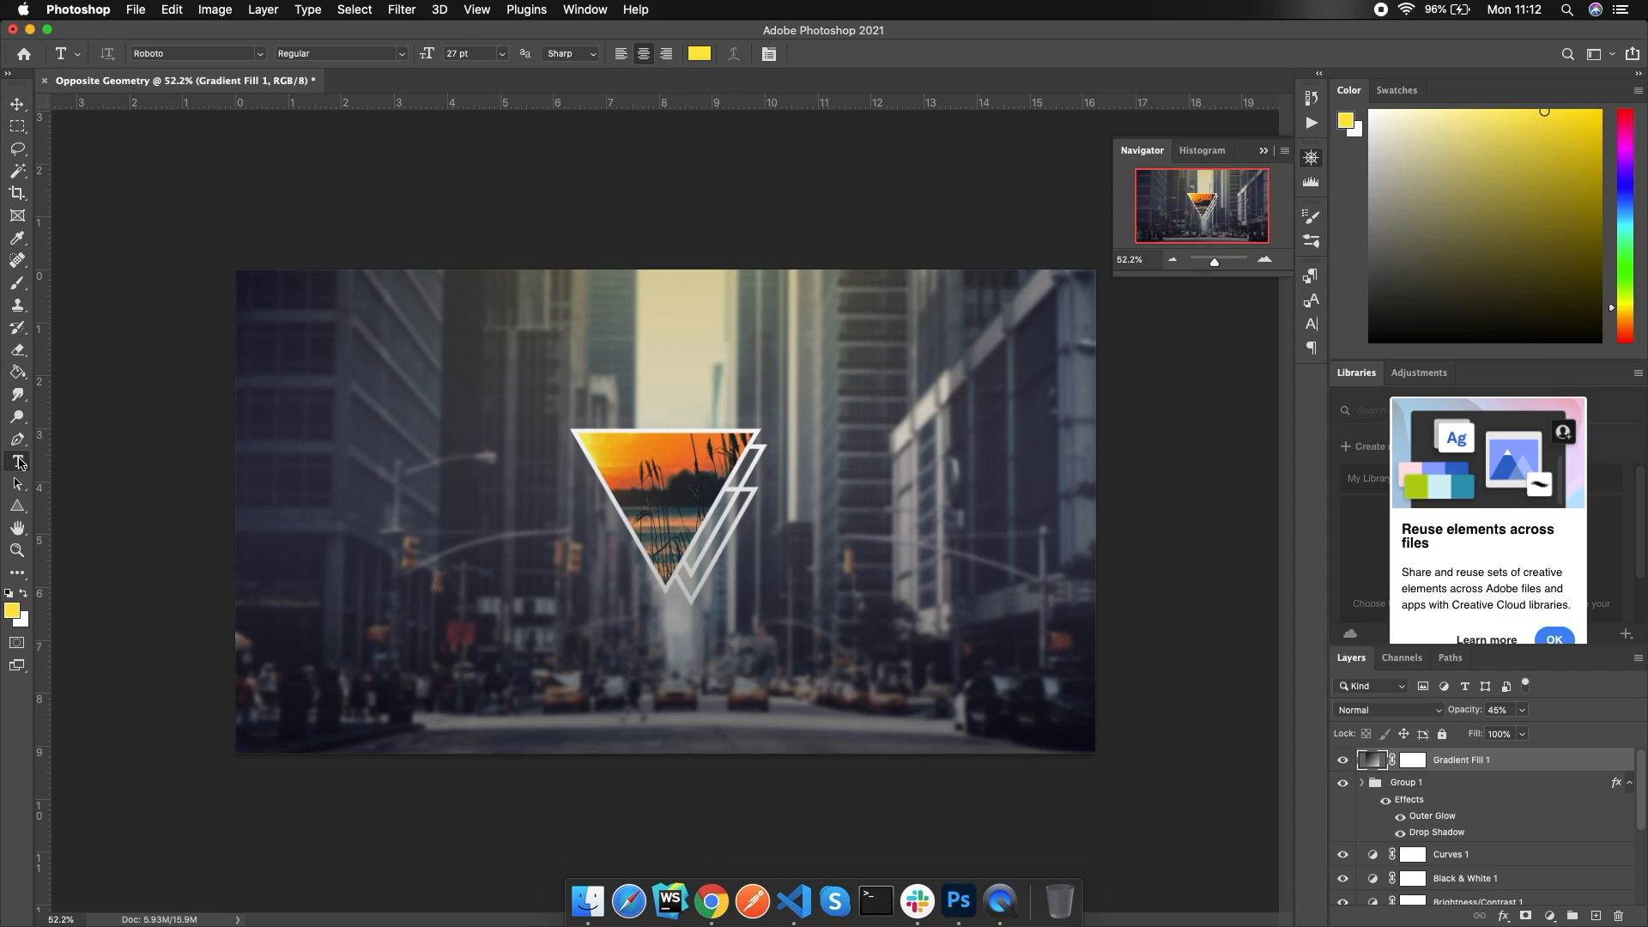
# Type 'SOME TEXT' below the triangles and set the text colour to white
pyautogui.click(635, 683)
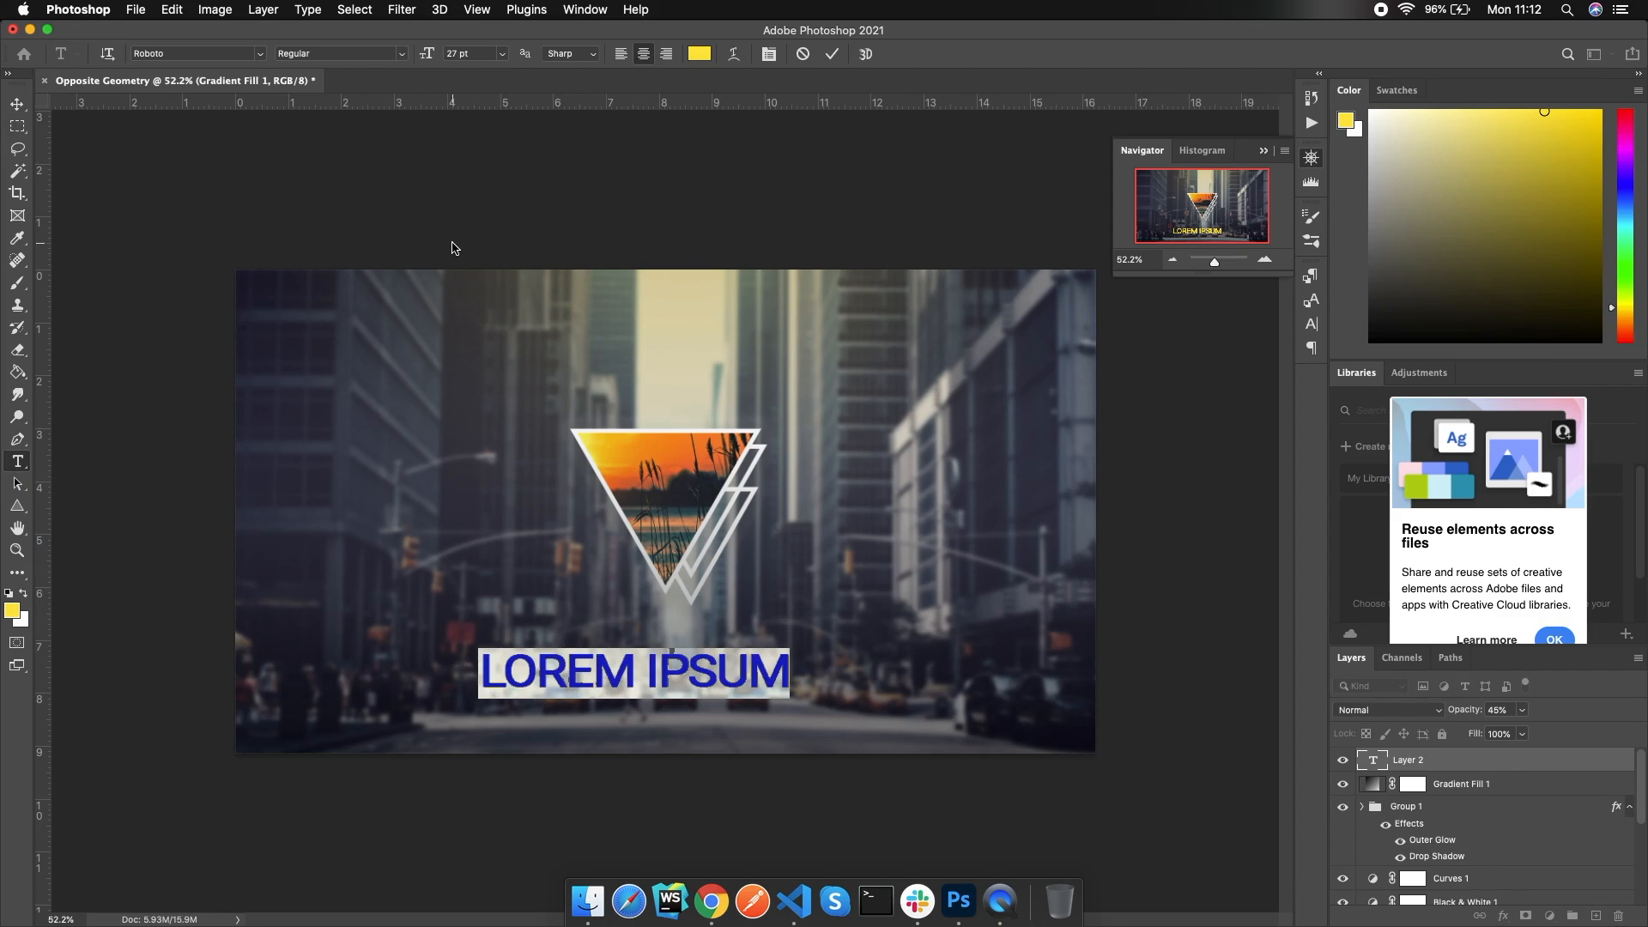
pyautogui.write('SOME TEXT')
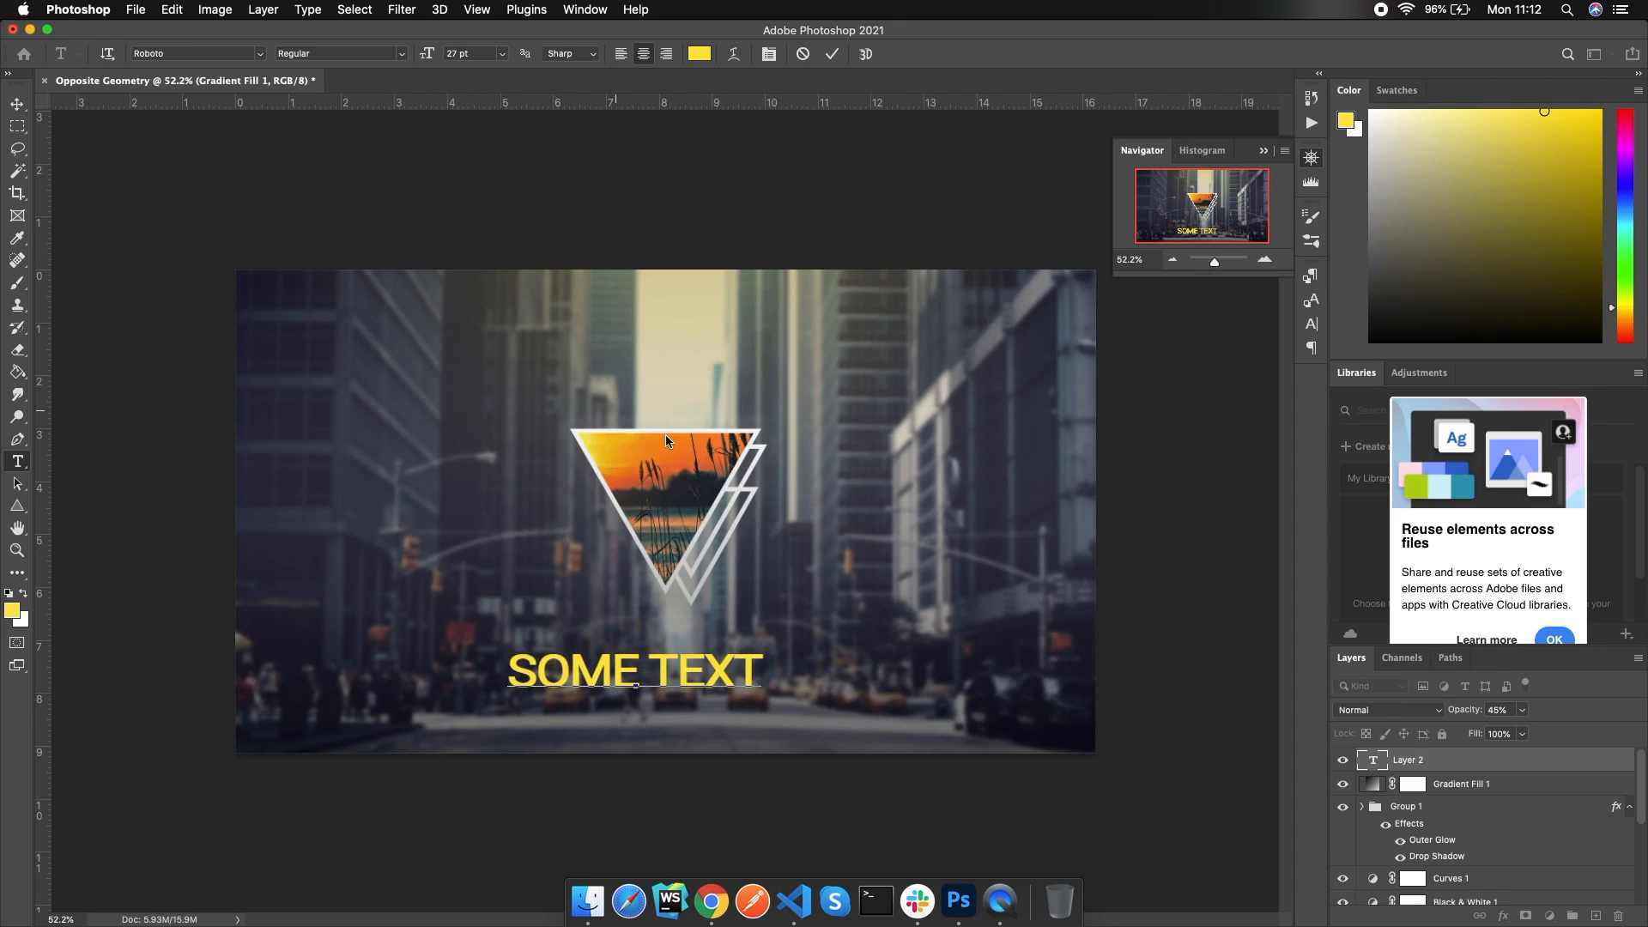
pyautogui.click(1311, 300)
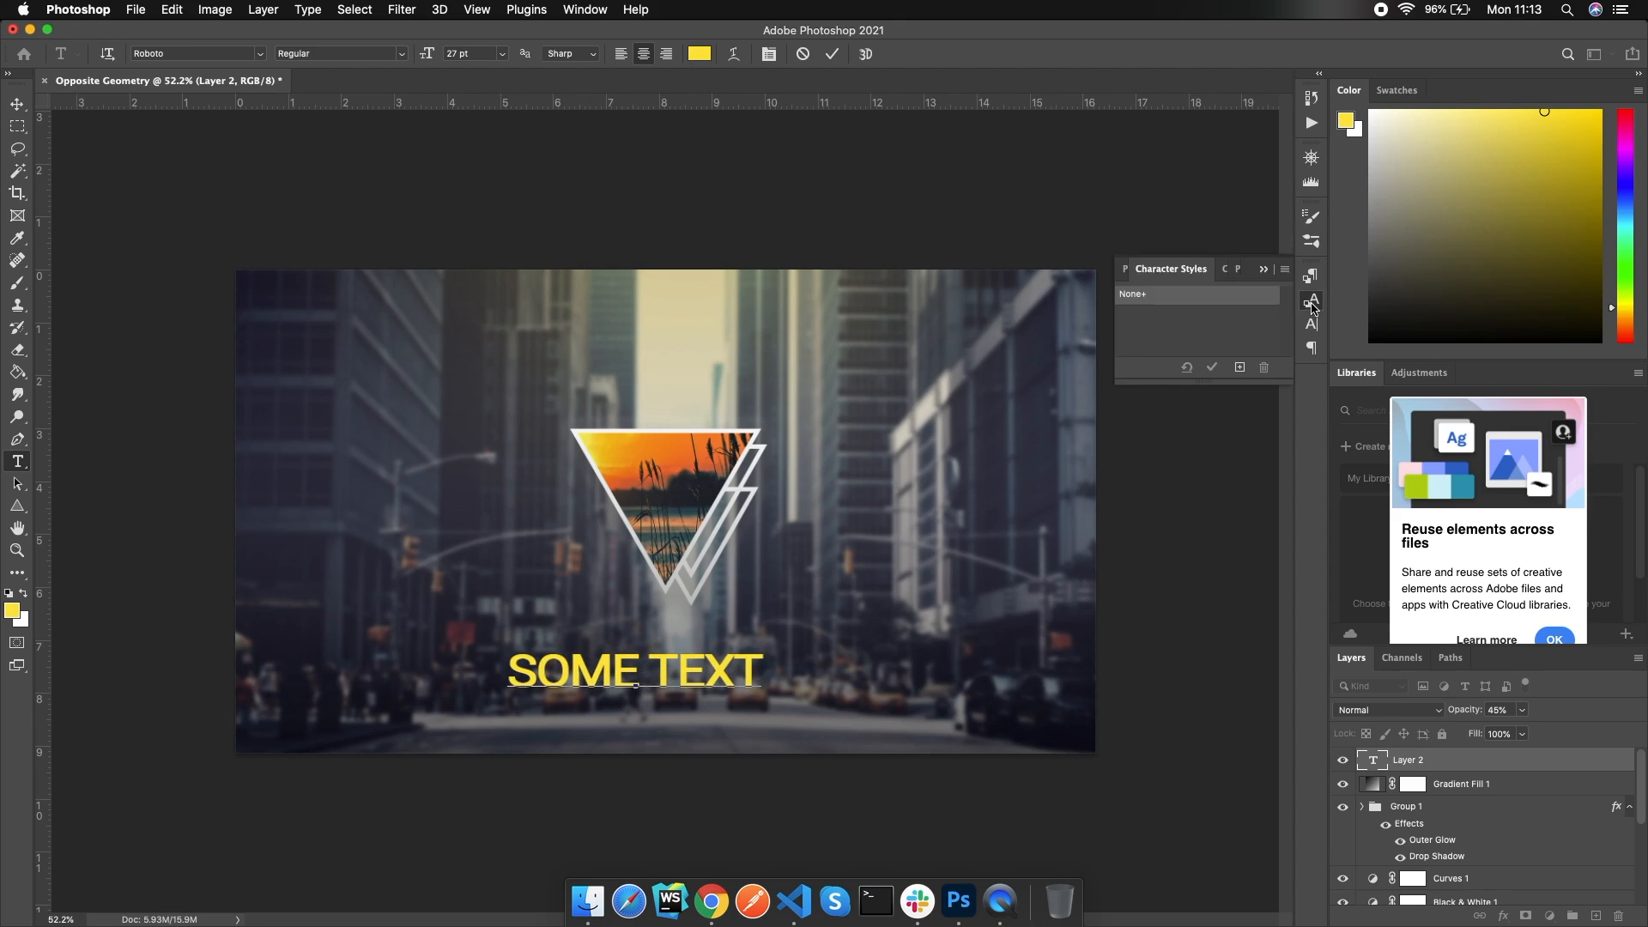
pyautogui.click(1311, 324)
pyautogui.click(1262, 381)
pyautogui.moveTo(829, 273); pyautogui.dragTo(712, 186)
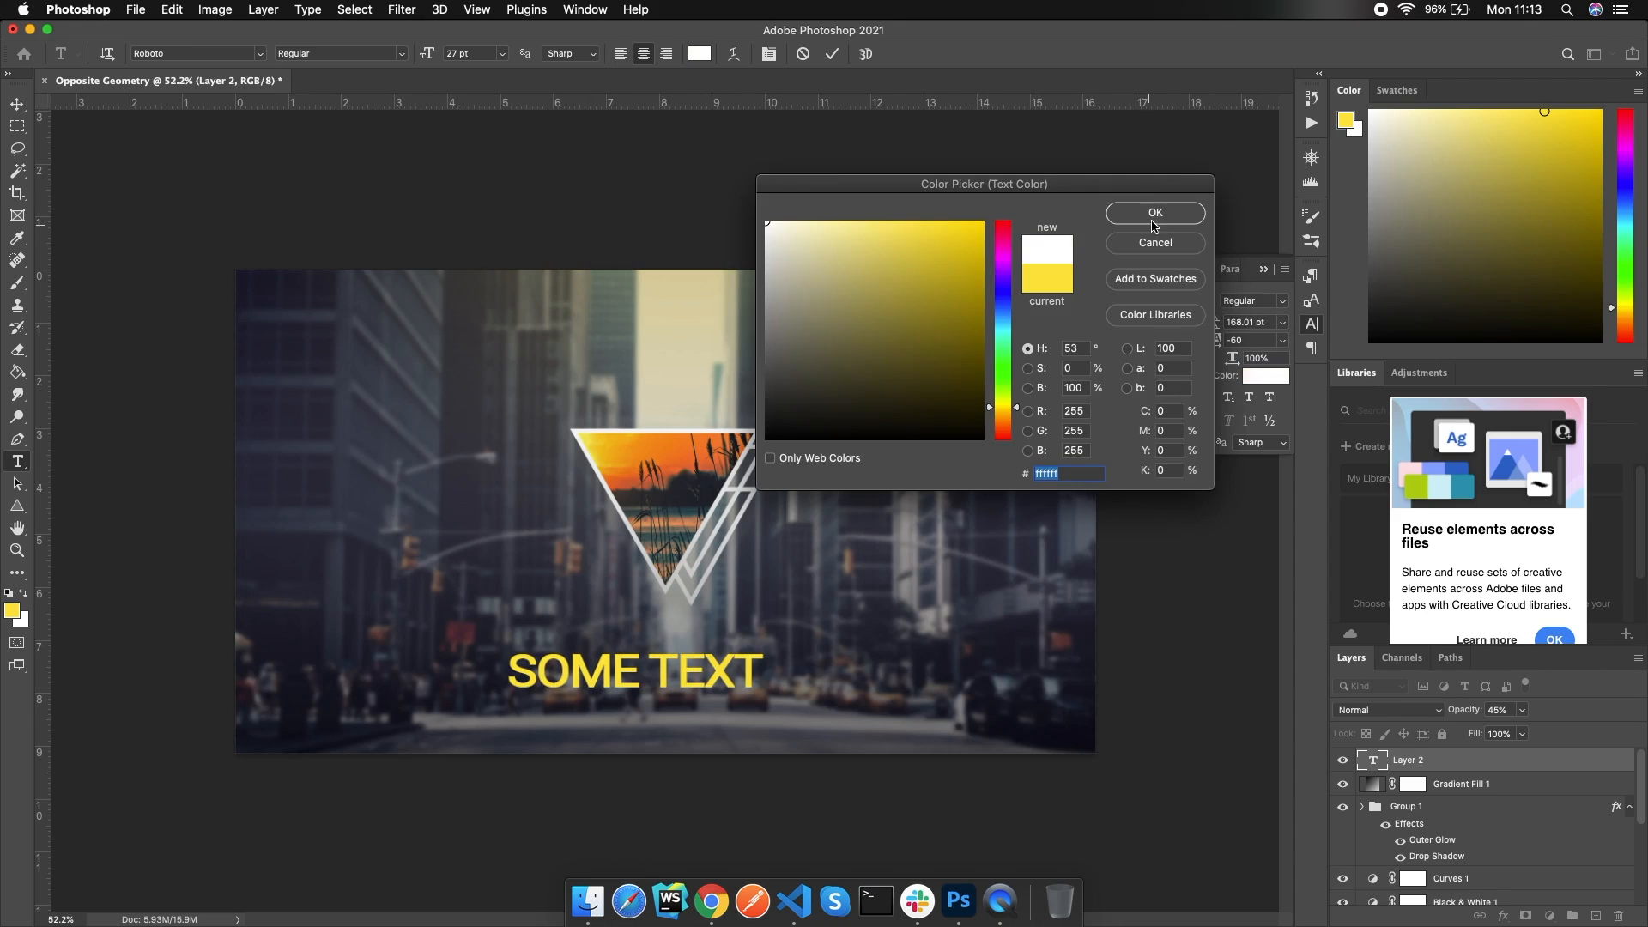
pyautogui.click(1155, 213)
# Make all the caption text white, 10 pt, with tracking 900
pyautogui.press('super+a')
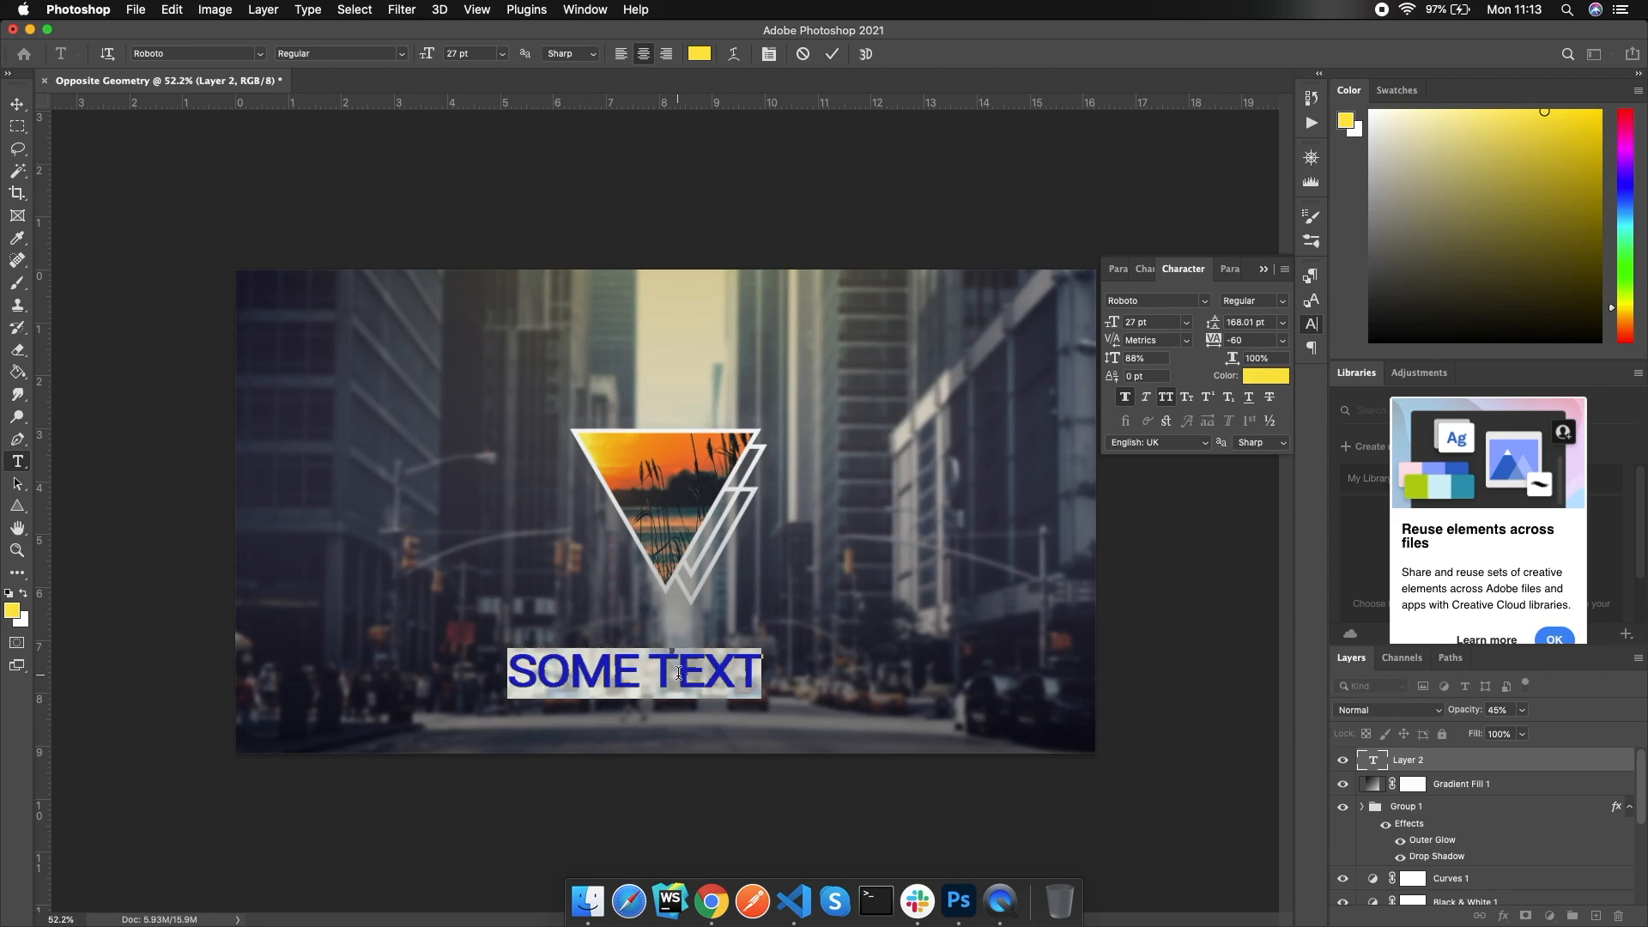
pyautogui.click(1269, 381)
pyautogui.moveTo(867, 254); pyautogui.dragTo(633, 140)
pyautogui.click(1153, 214)
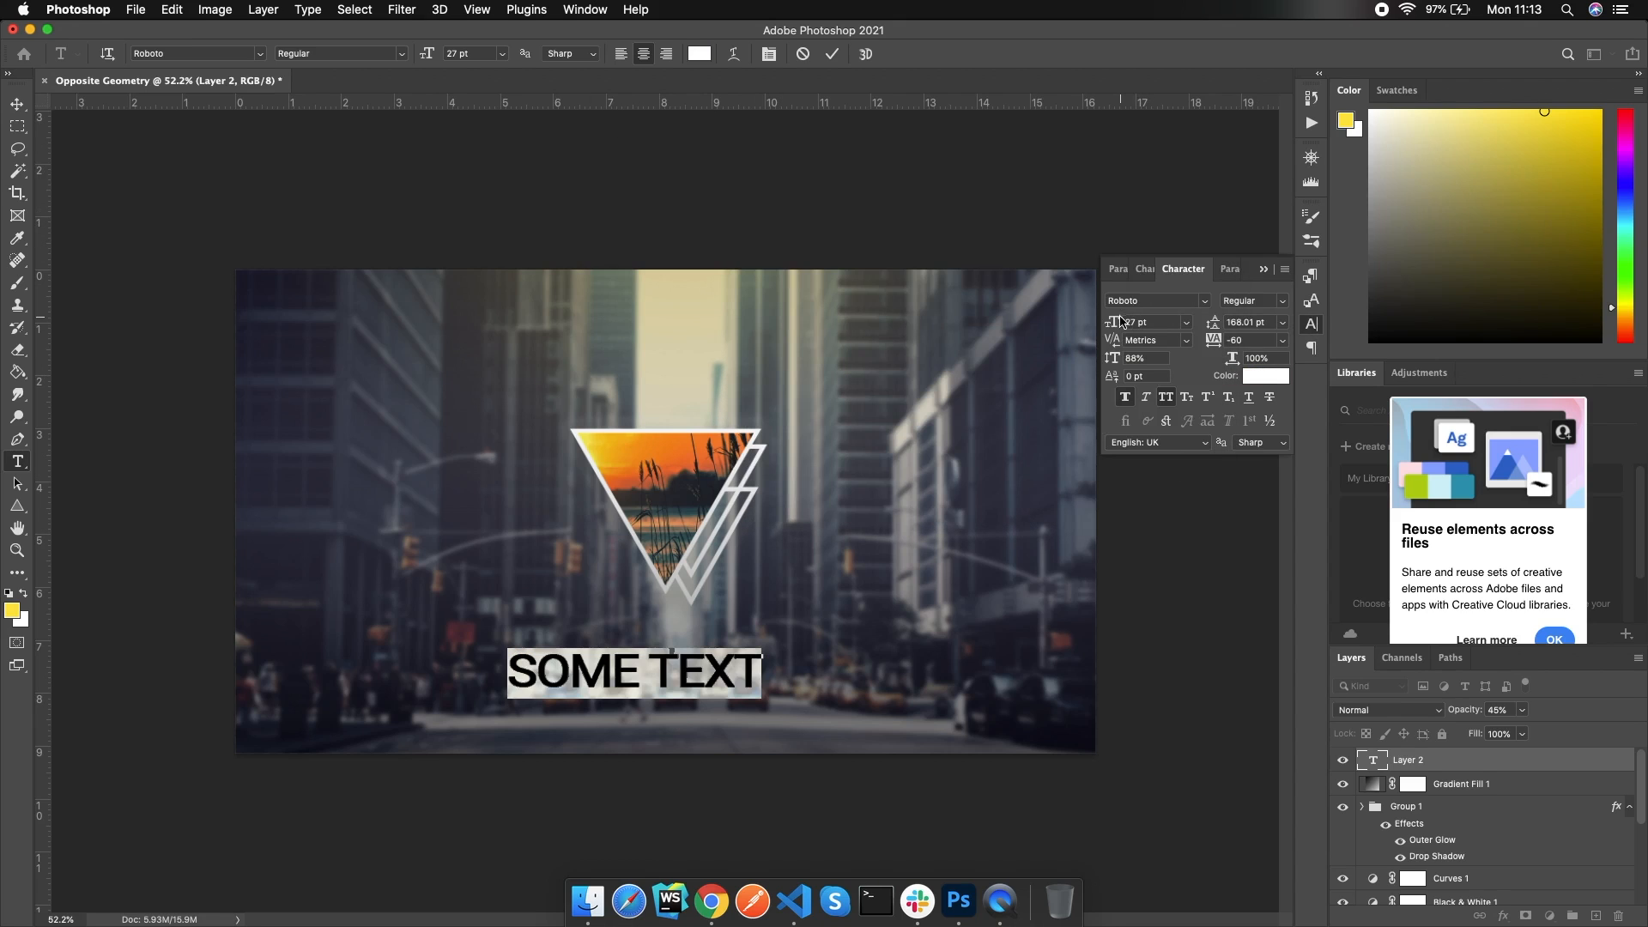
pyautogui.moveTo(1119, 324); pyautogui.dragTo(1105, 325)
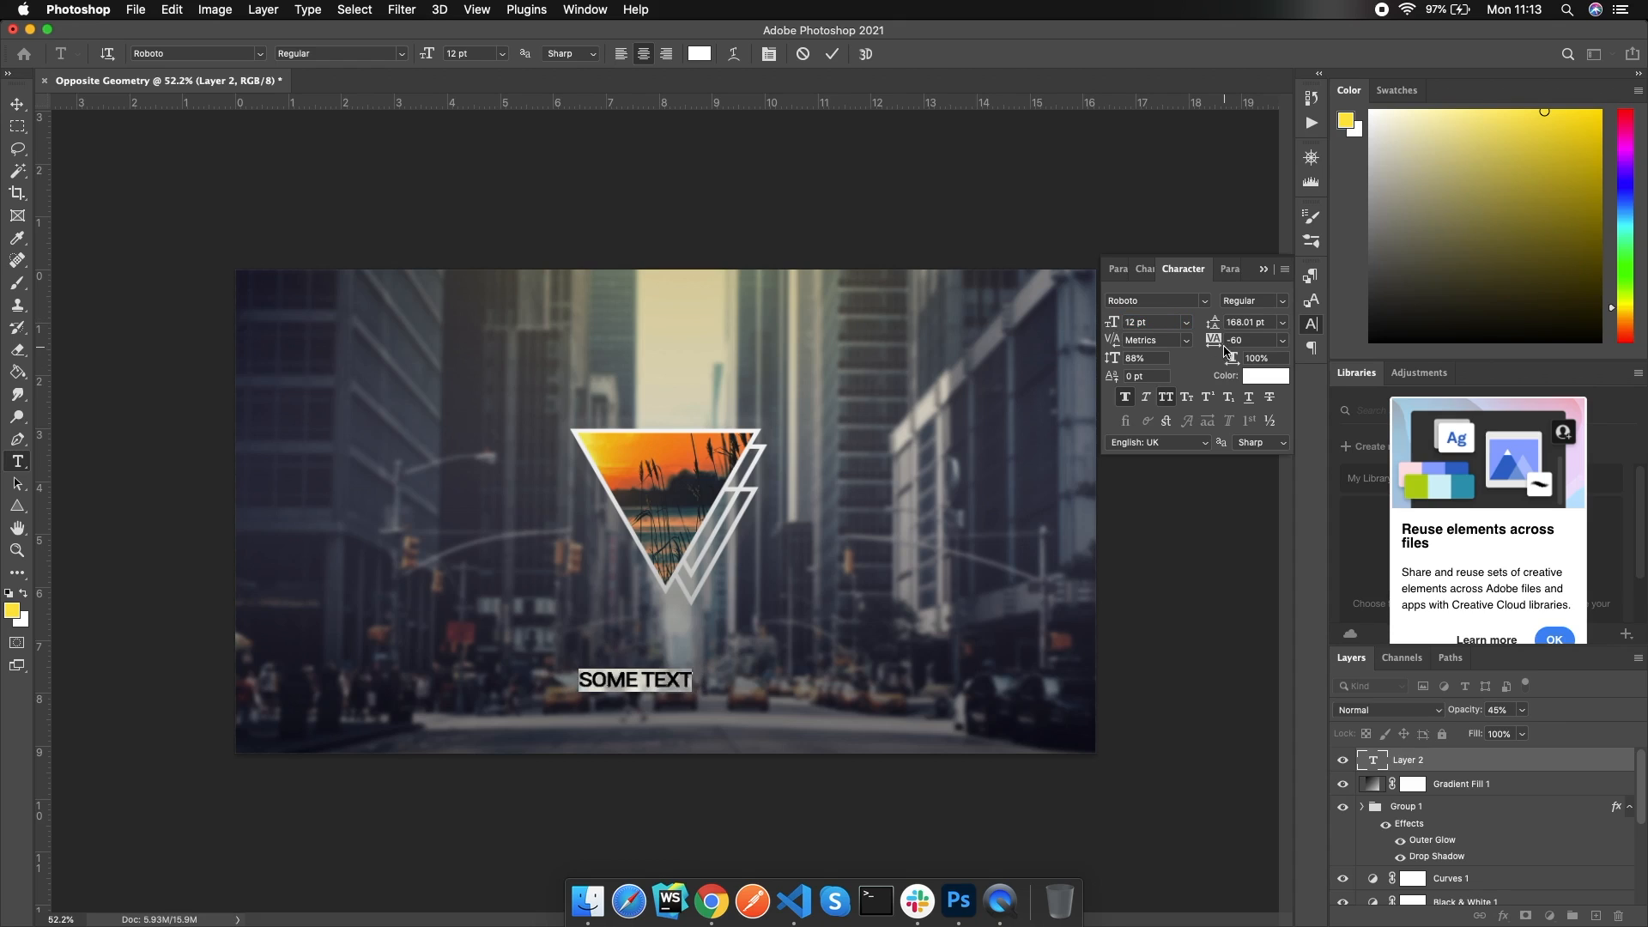
pyautogui.moveTo(1213, 340); pyautogui.dragTo(1253, 340)
pyautogui.moveTo(1117, 323); pyautogui.dragTo(1109, 323)
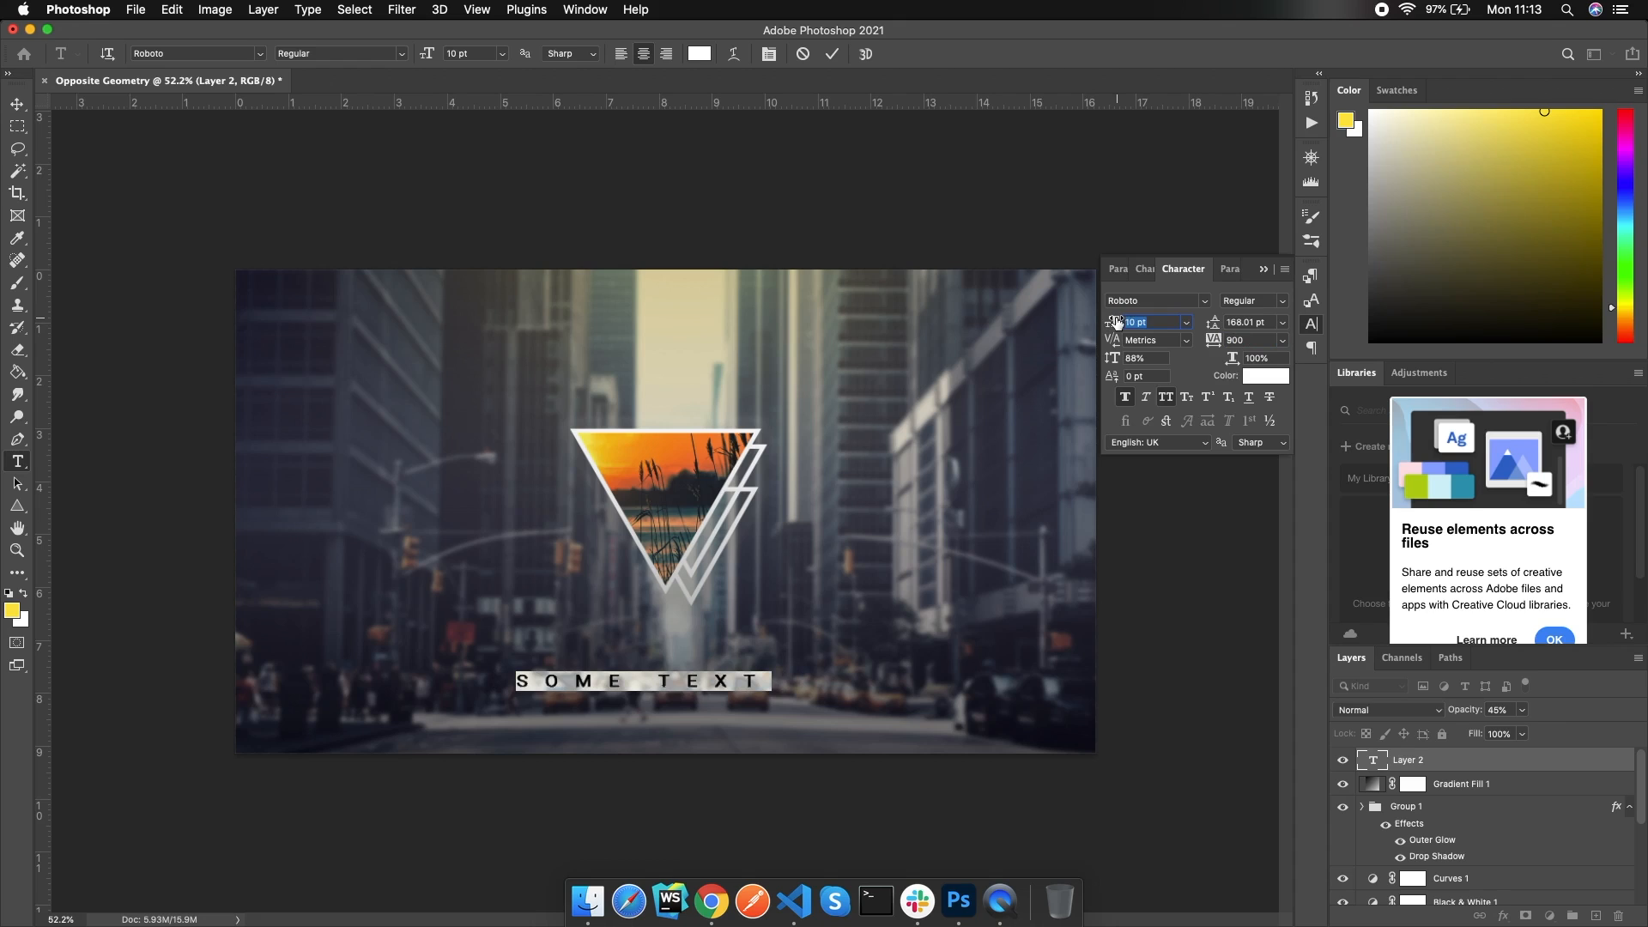
pyautogui.click(1262, 271)
# Commit the caption and centre it horizontally below the triangles with Ctrl+T
pyautogui.hotkey('ctrl', 'Return')
pyautogui.hotkey('ctrl', 't')
pyautogui.moveTo(655, 683); pyautogui.dragTo(686, 658)
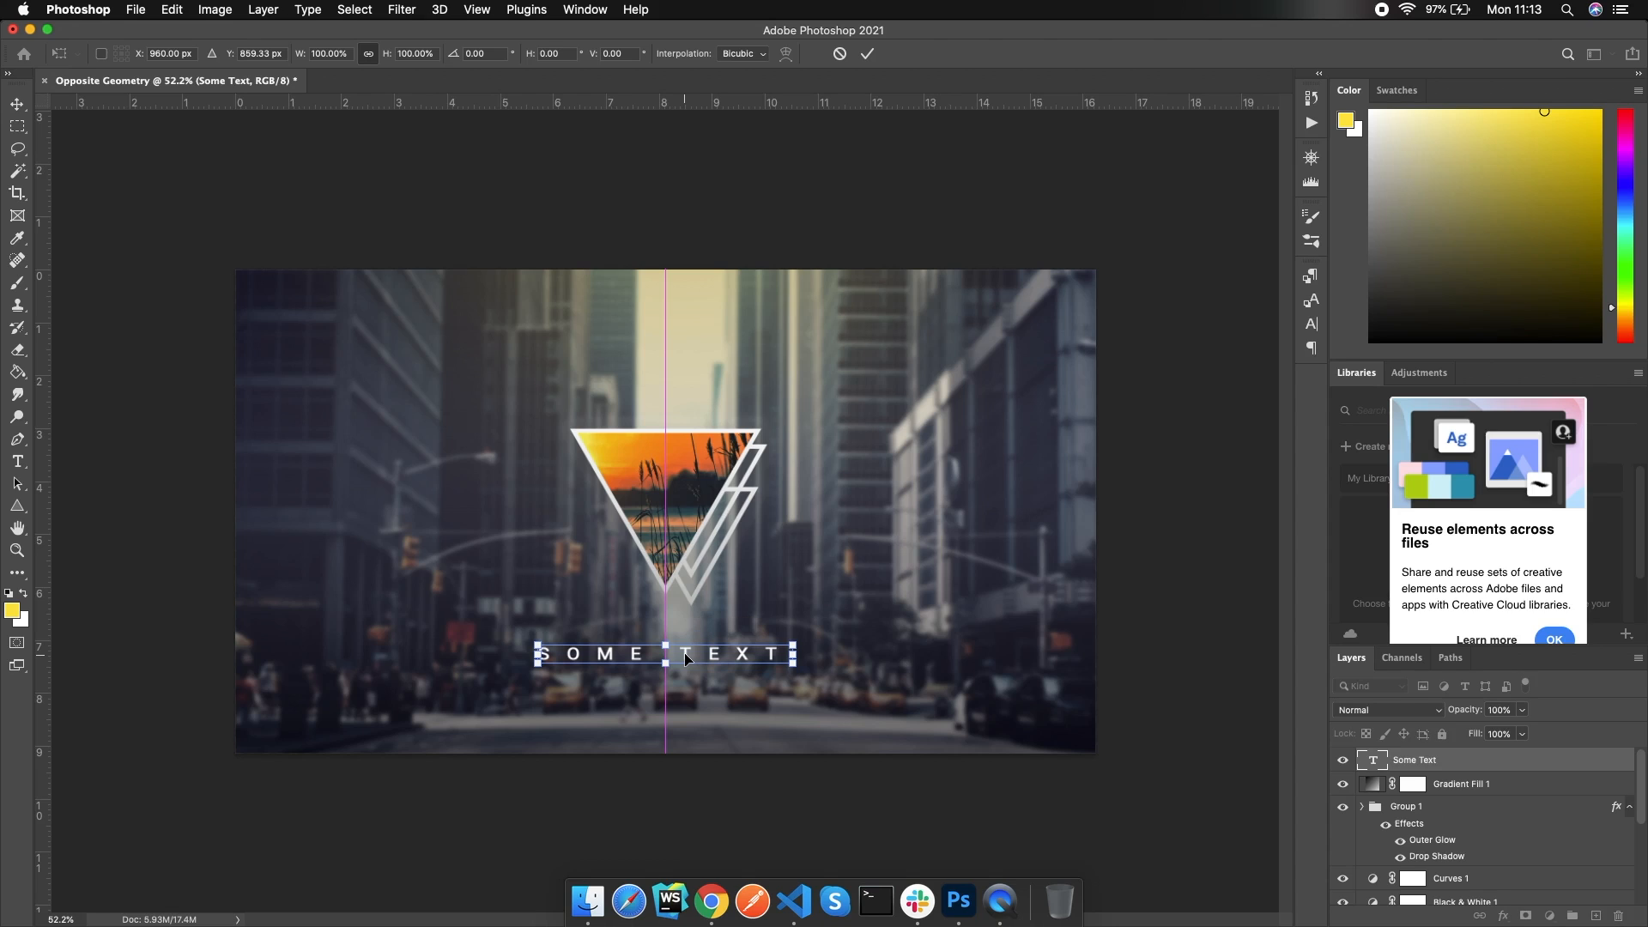
pyautogui.press('Return')
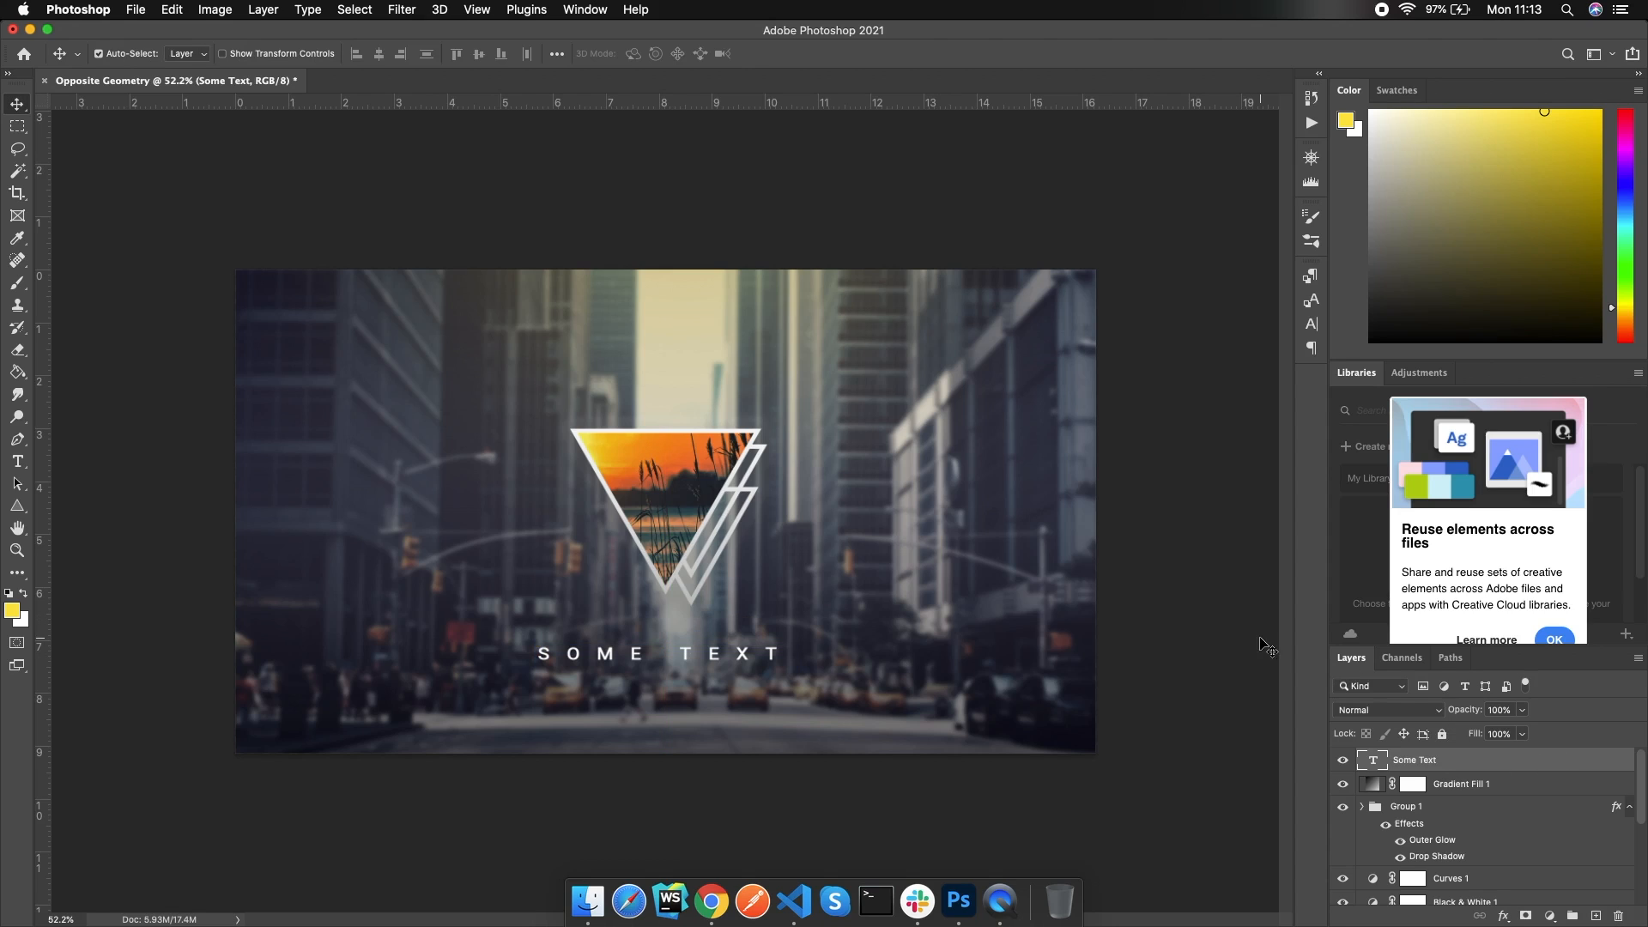
# Give the Some Text caption an Outer Glow instead of a Drop Shadow, with fill lowered to 67%
pyautogui.doubleClick(1568, 766)
pyautogui.click(969, 551)
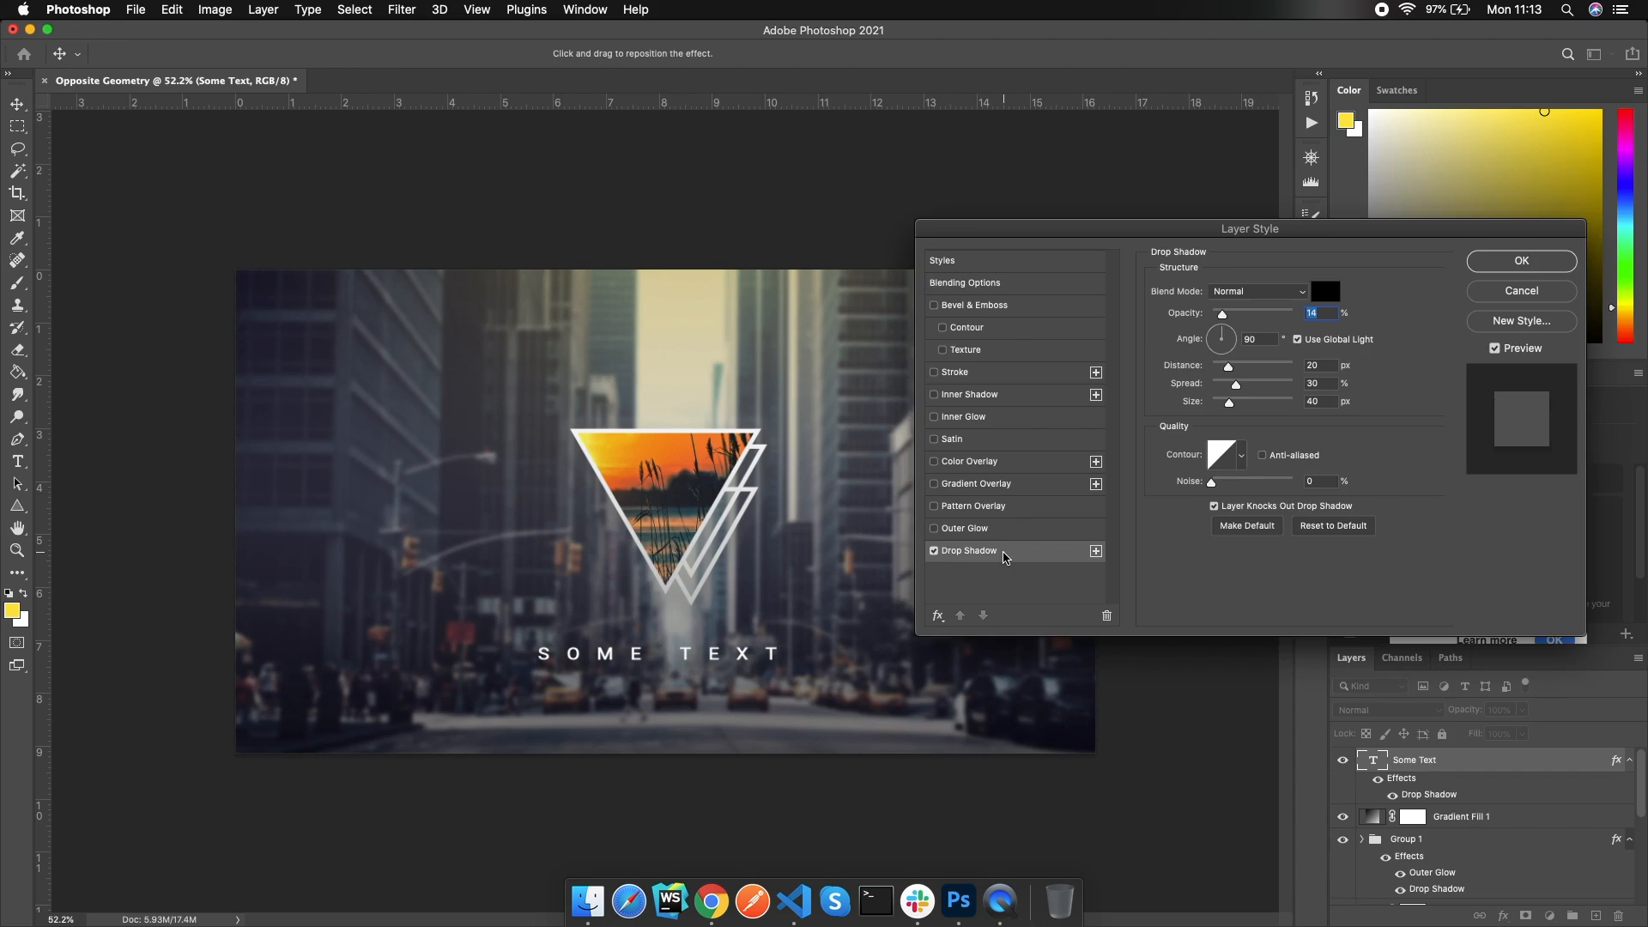
pyautogui.click(933, 551)
pyautogui.click(1010, 529)
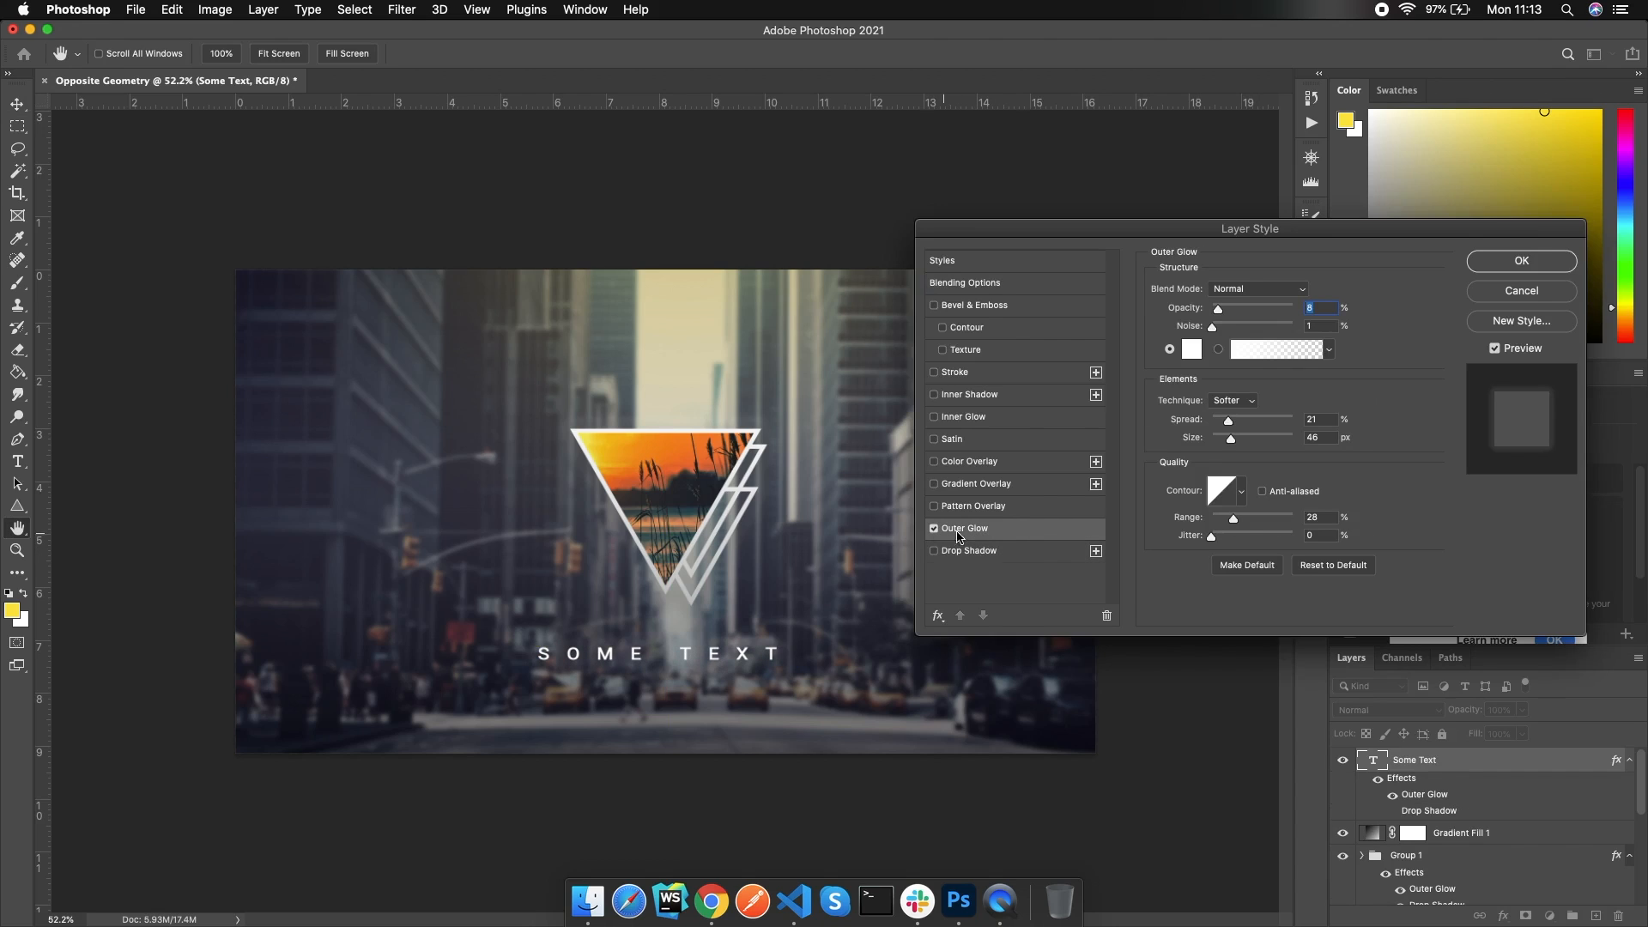
pyautogui.click(1220, 422)
pyautogui.click(1521, 260)
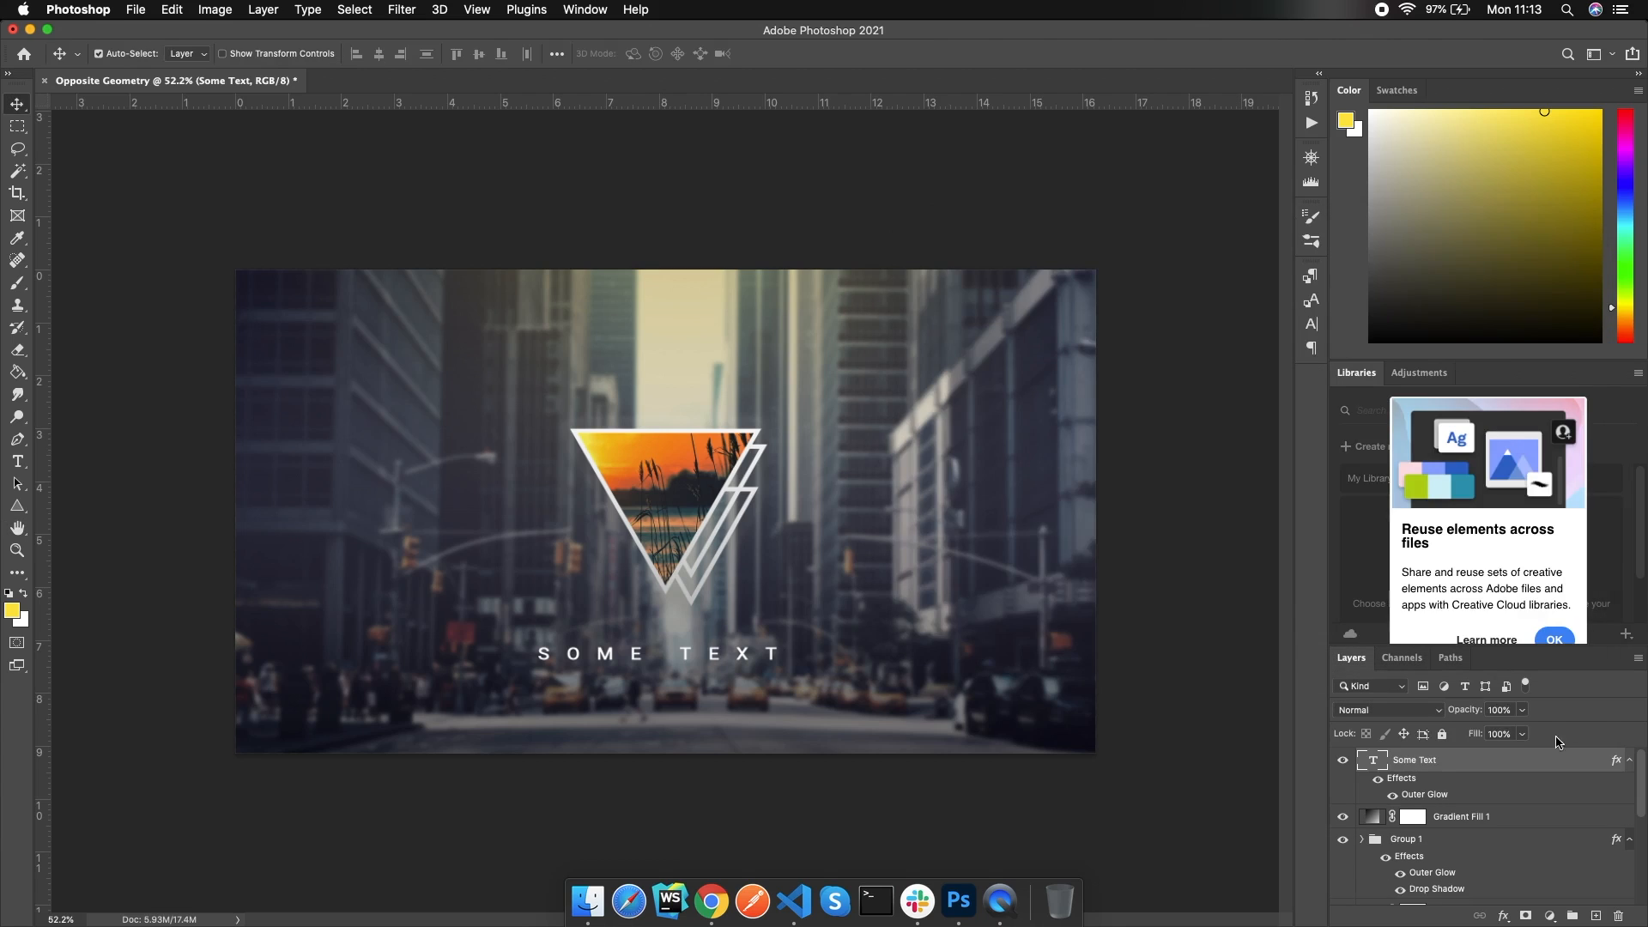
pyautogui.moveTo(1475, 733); pyautogui.dragTo(1447, 737)
pyautogui.click(135, 10)
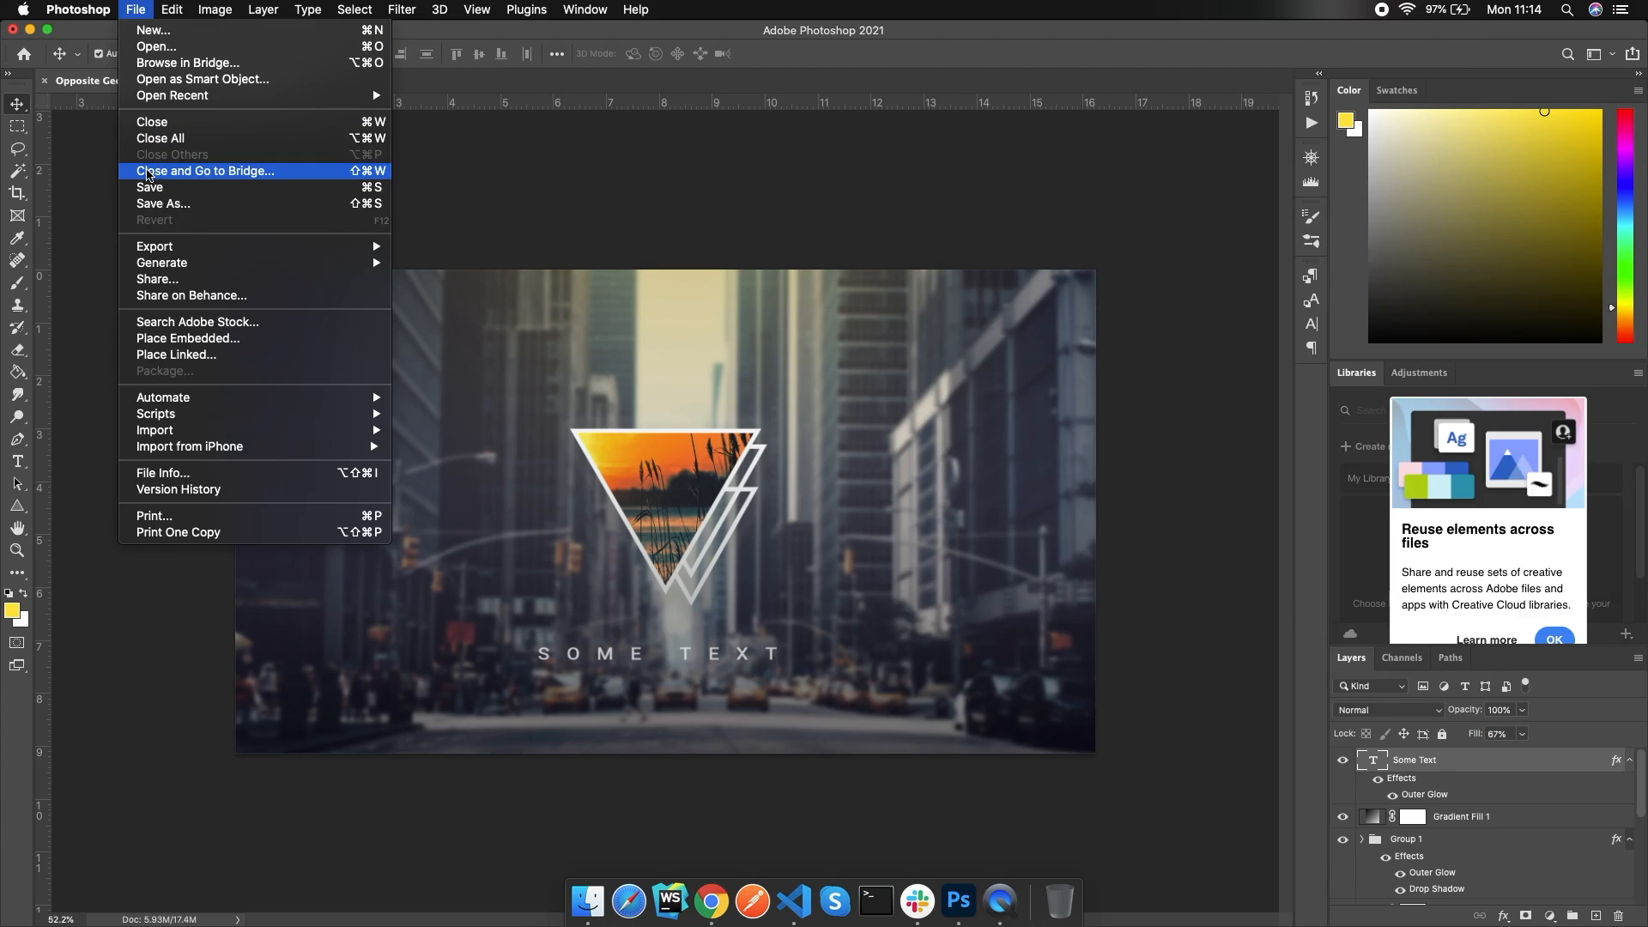
pyautogui.moveTo(182, 248)
pyautogui.click(565, 254)
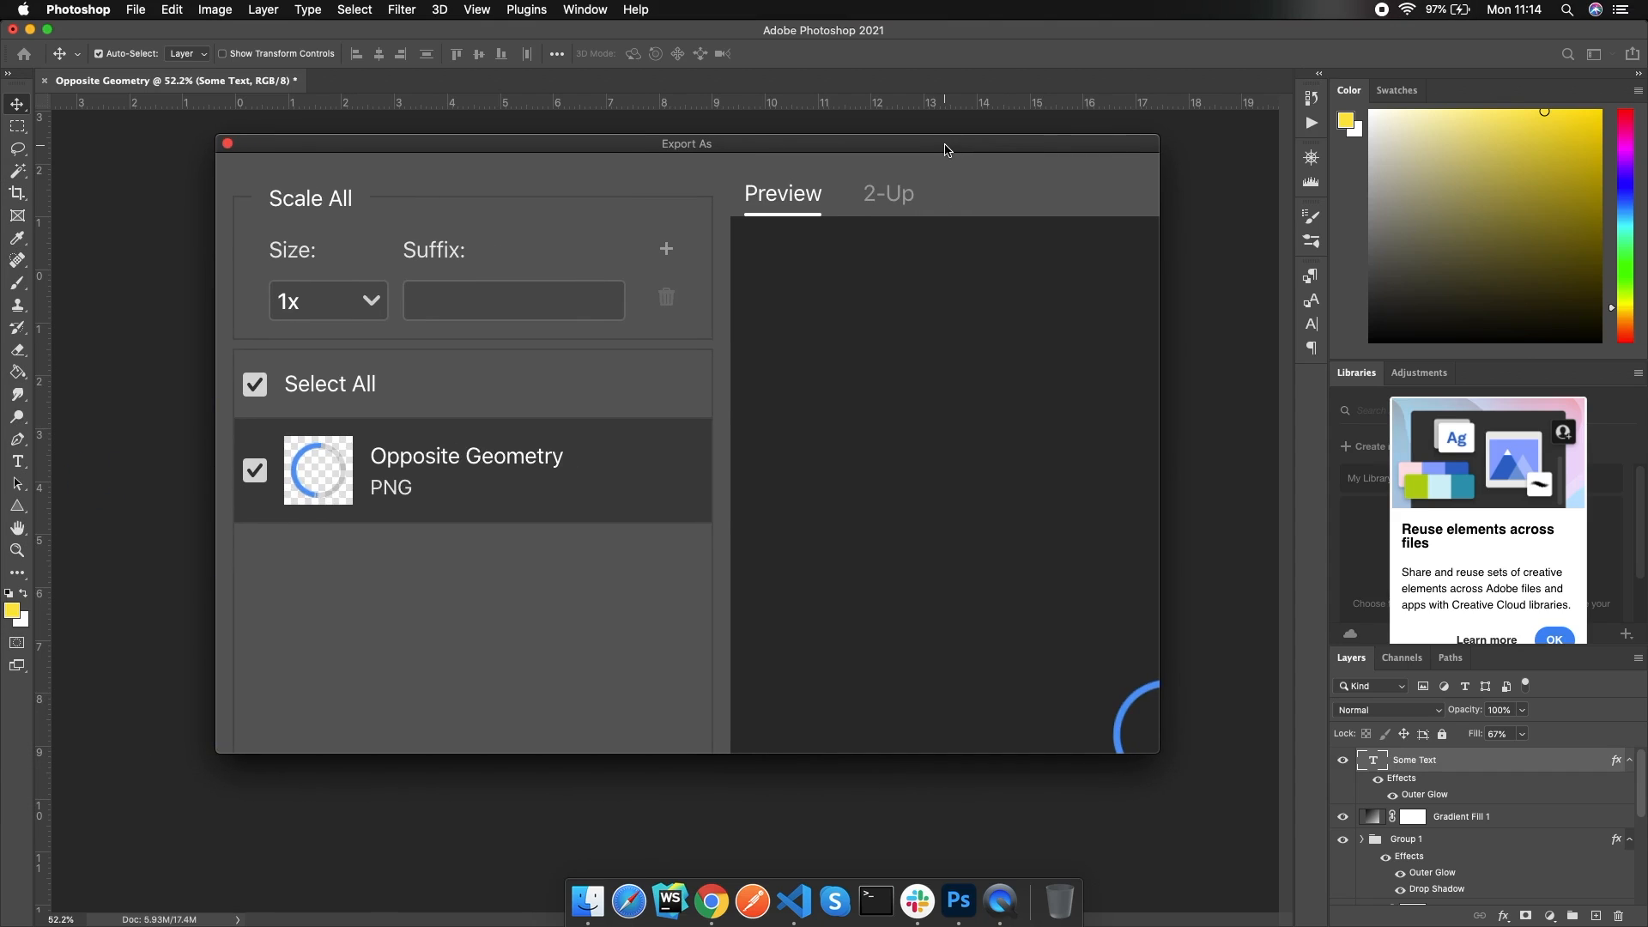
pyautogui.press('Escape')
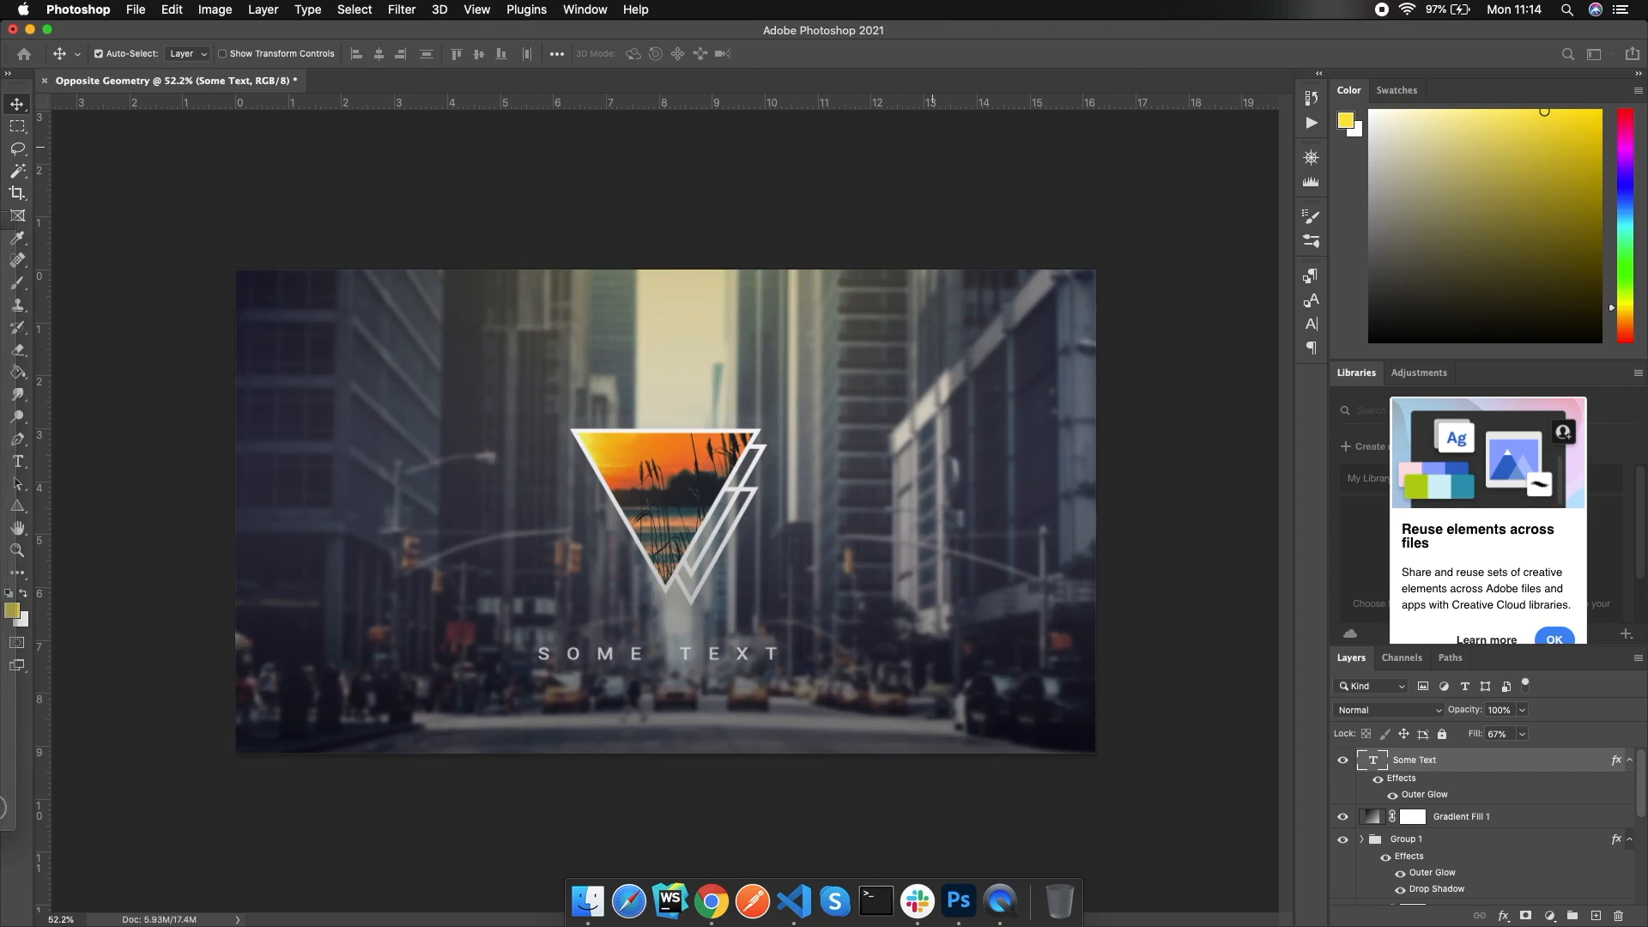
pyautogui.moveTo(0, 150); pyautogui.dragTo(853, 145)
pyautogui.click(120, 144)
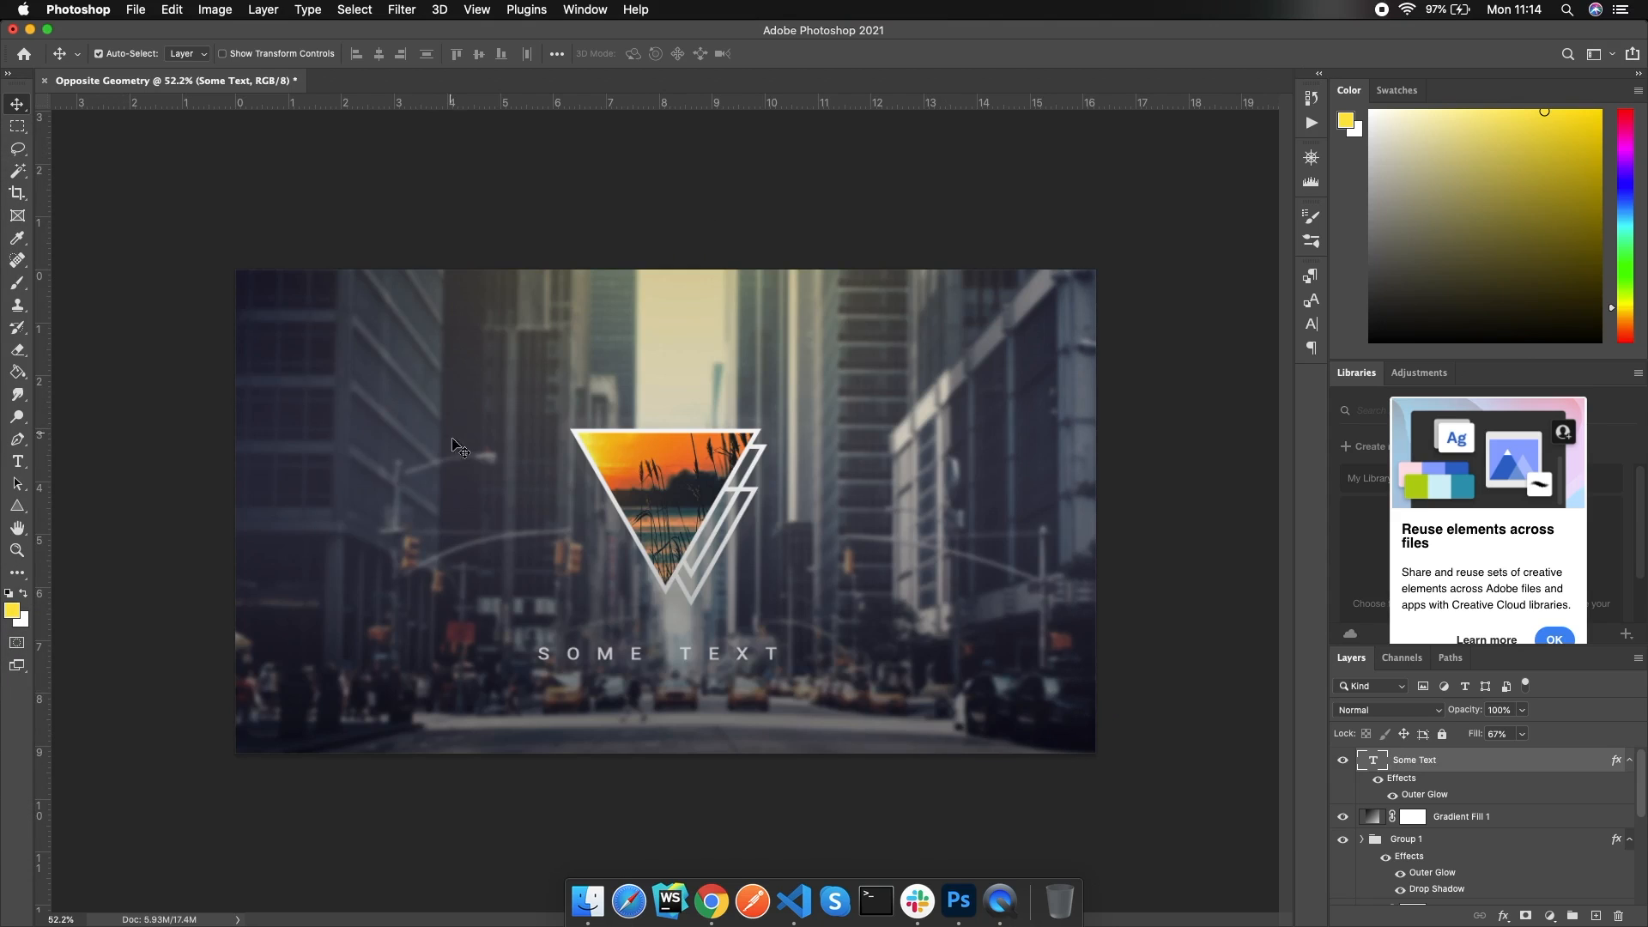
pyautogui.click(136, 10)
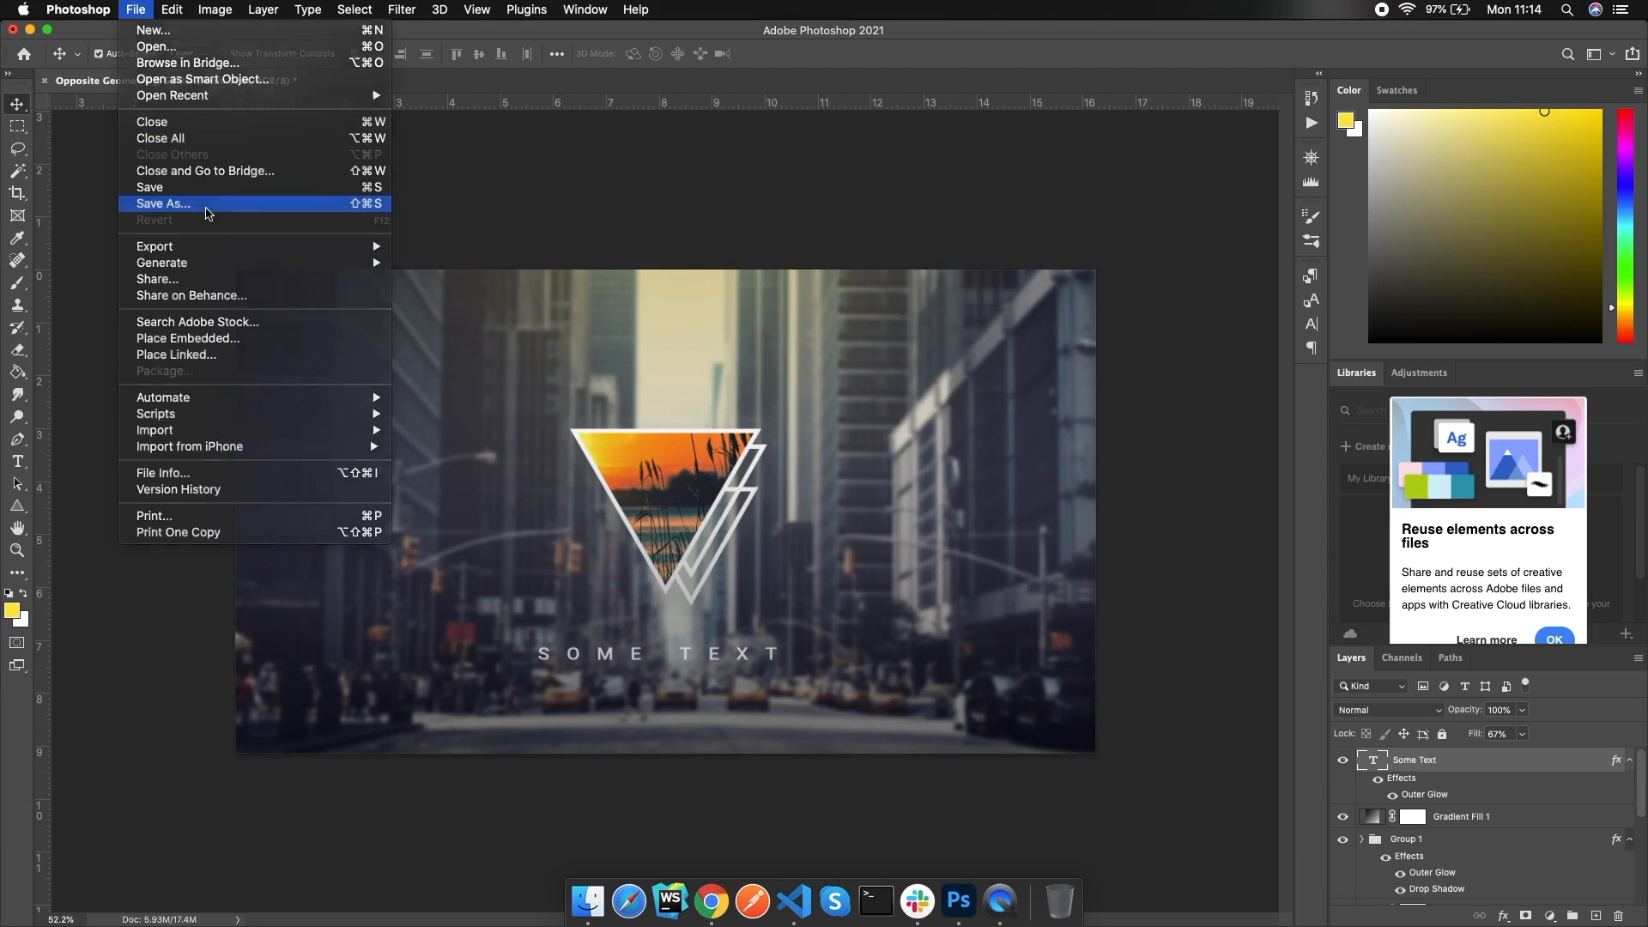
# Save the composition to the computer as Opposite Geometry.jpg in JPEG format, quality 12
pyautogui.click(206, 211)
pyautogui.click(944, 635)
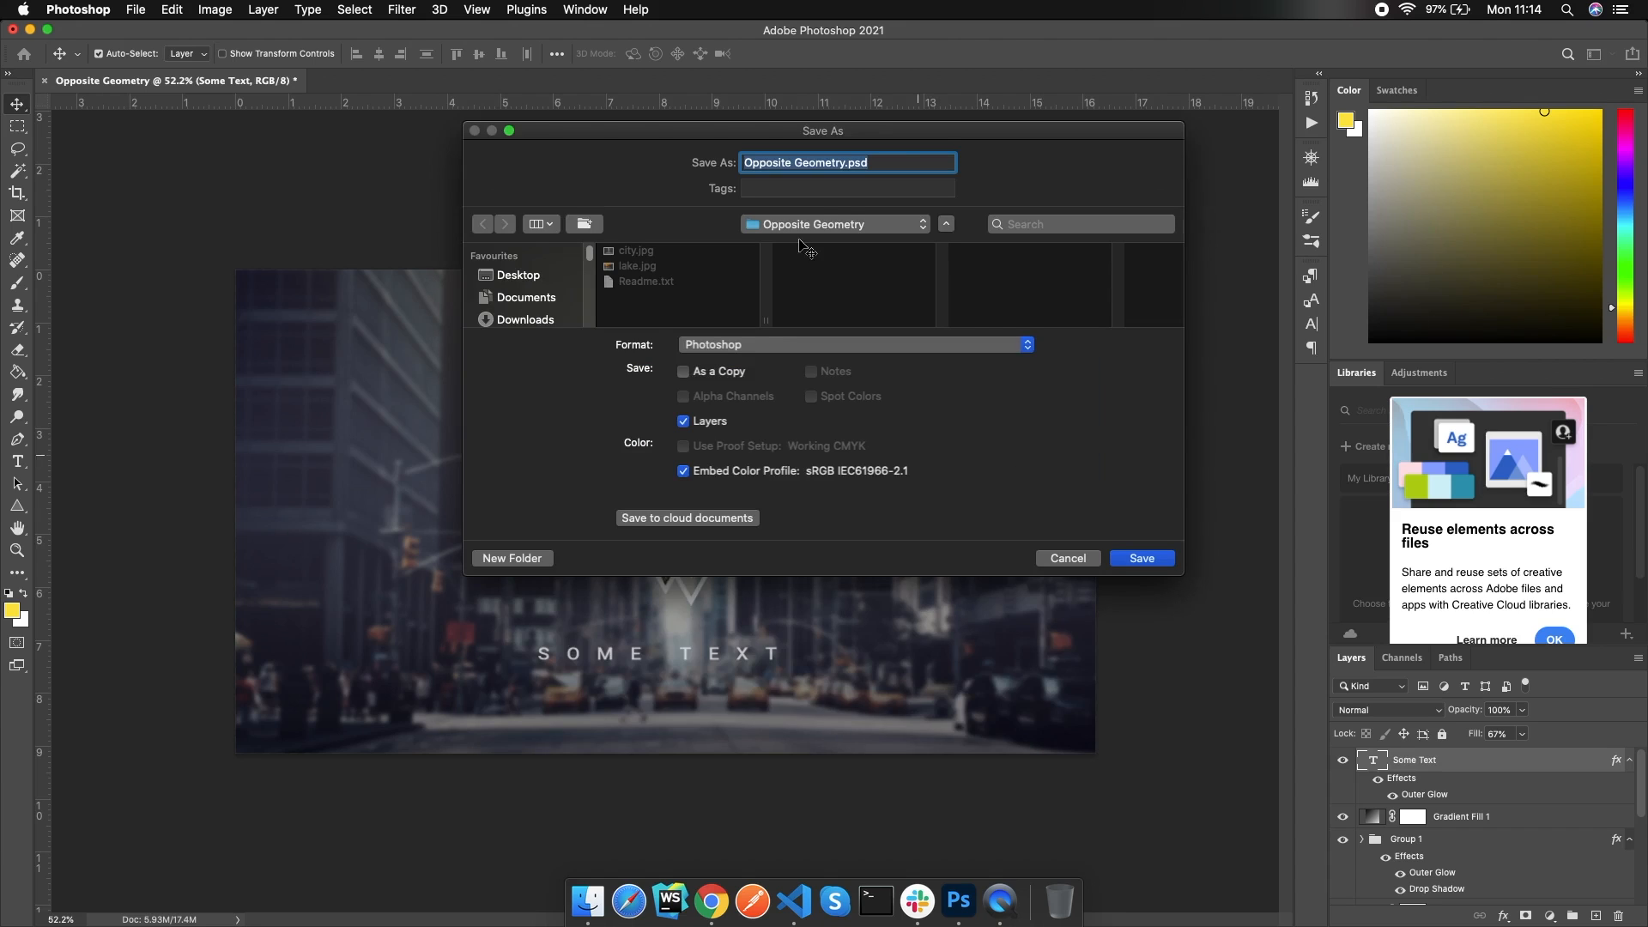
pyautogui.click(845, 352)
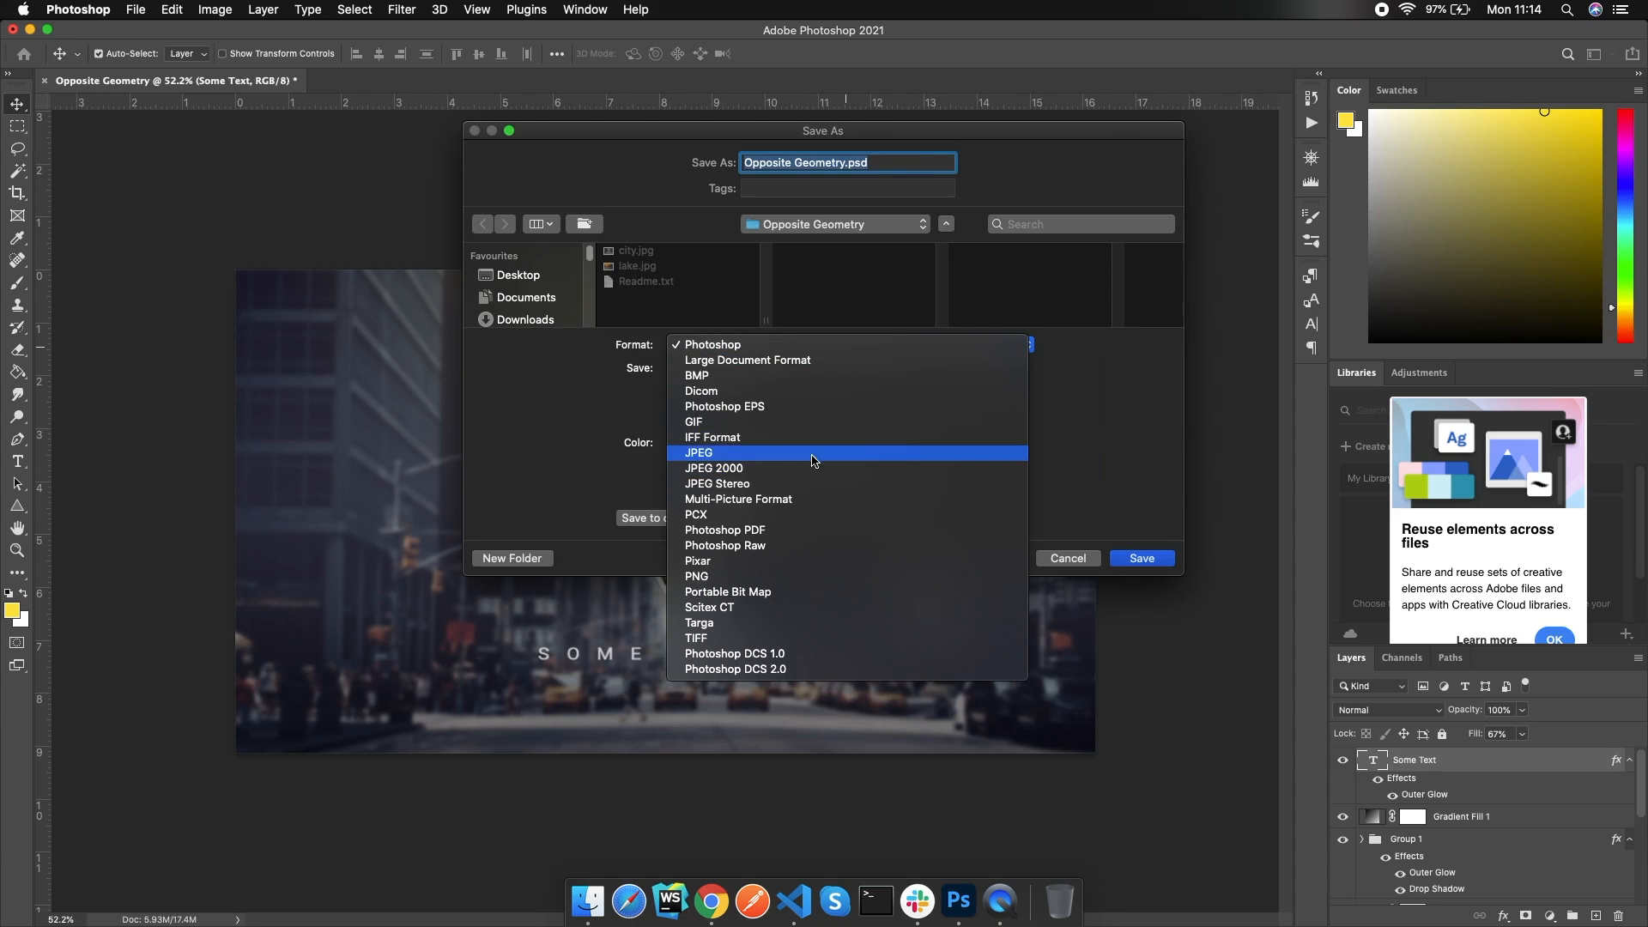
pyautogui.click(812, 455)
pyautogui.click(688, 301)
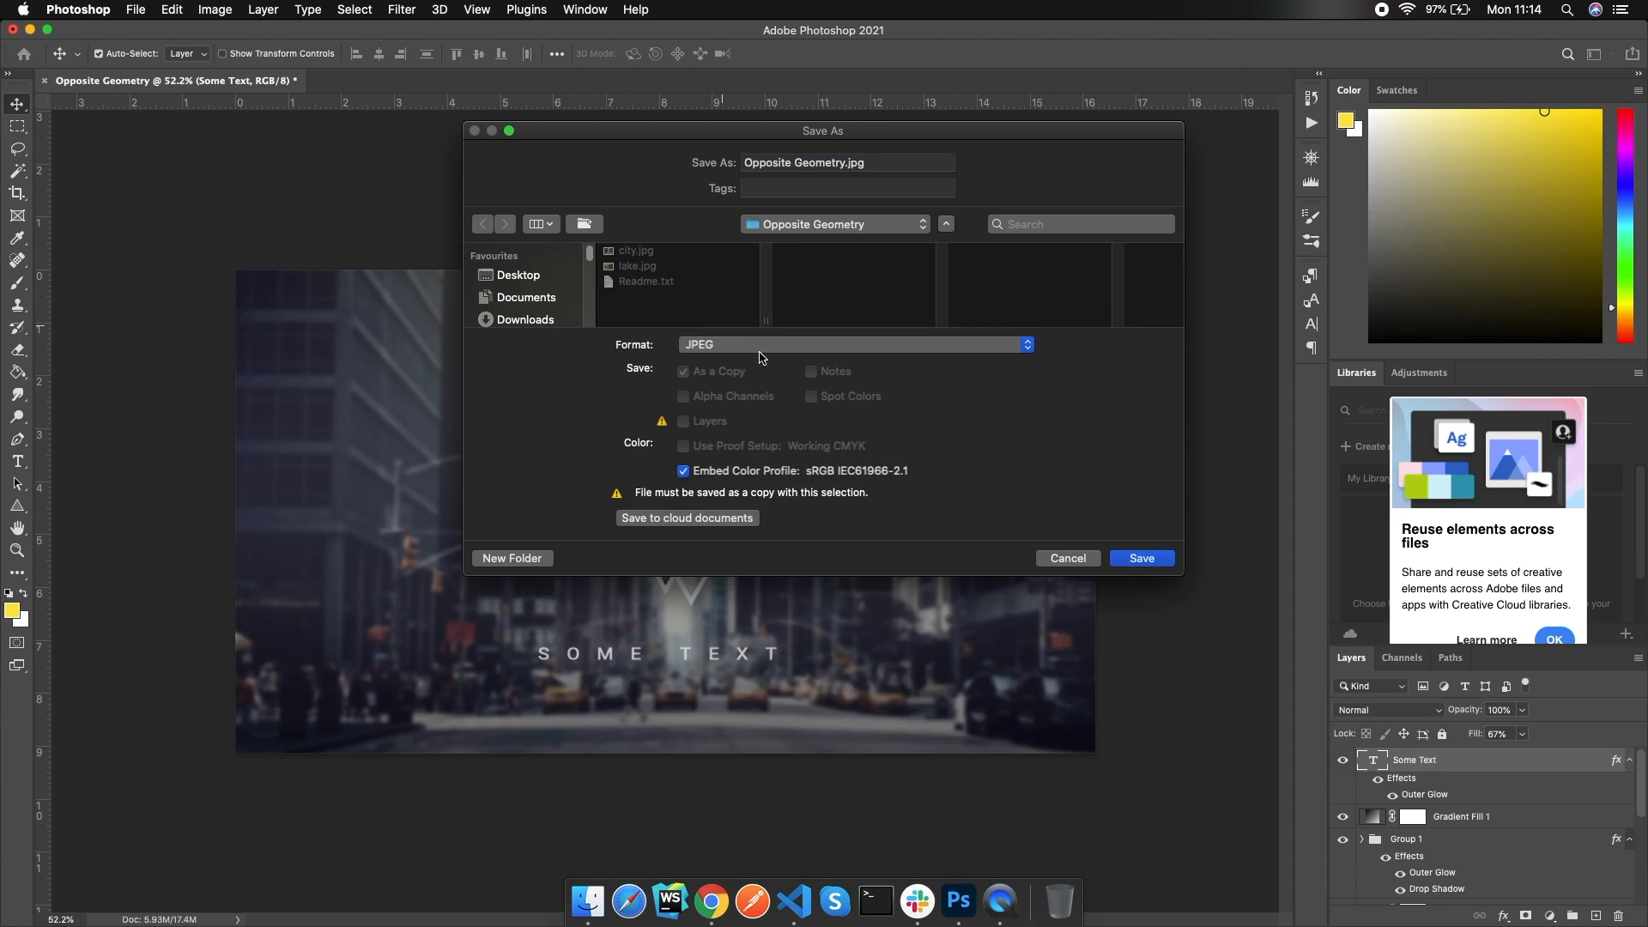
pyautogui.click(1139, 559)
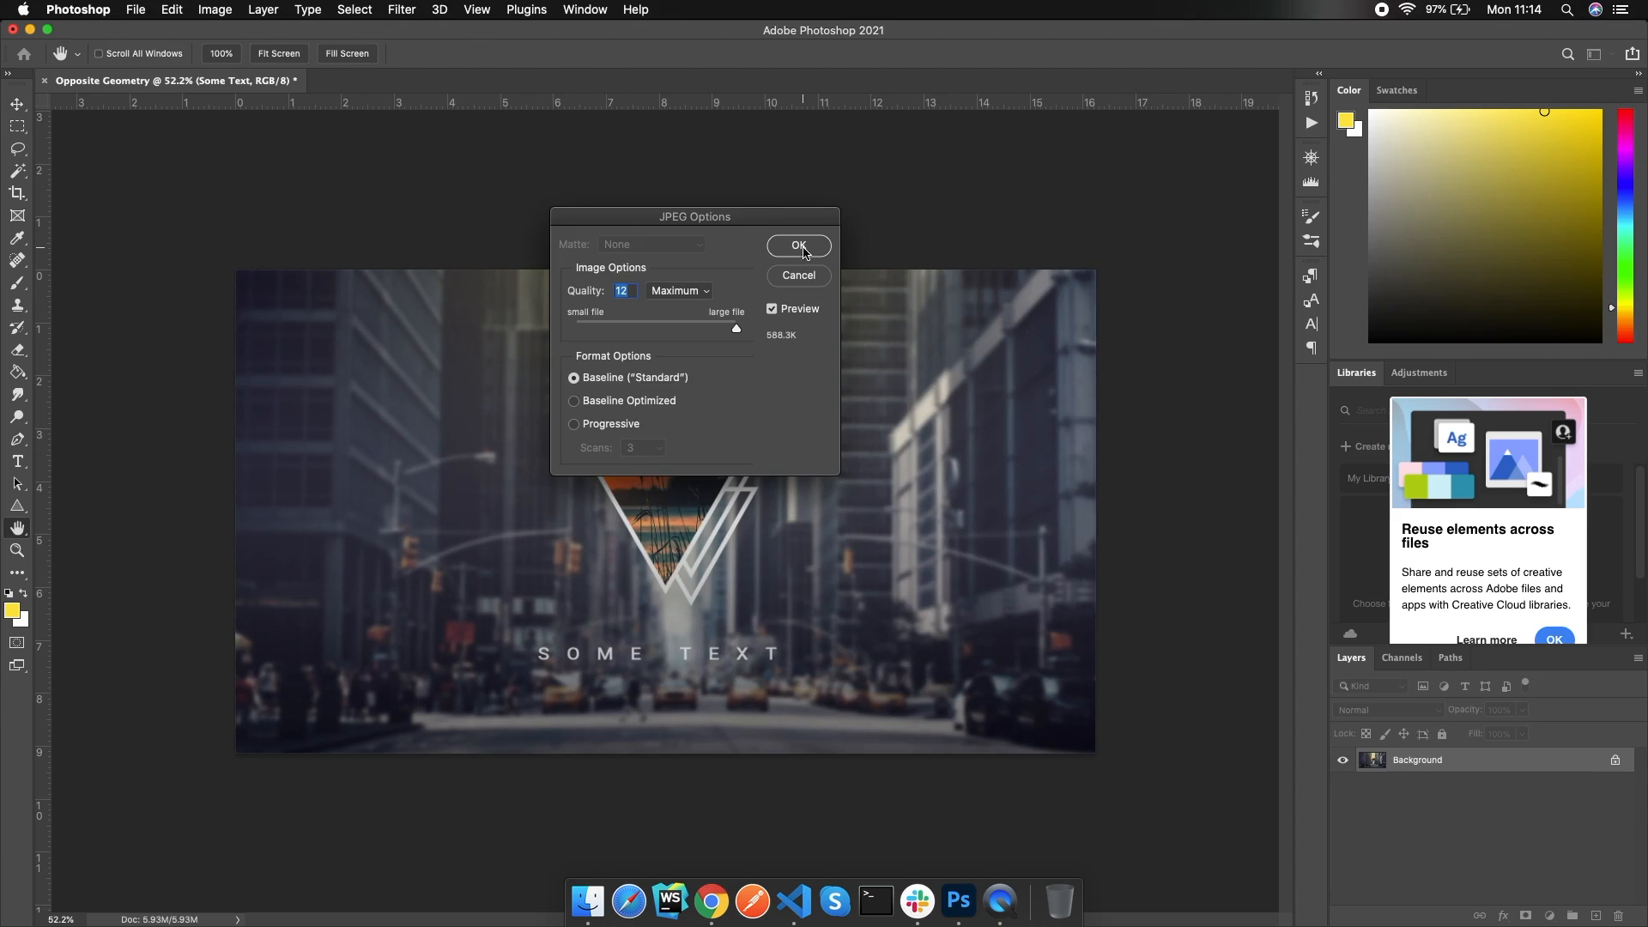
pyautogui.click(798, 246)
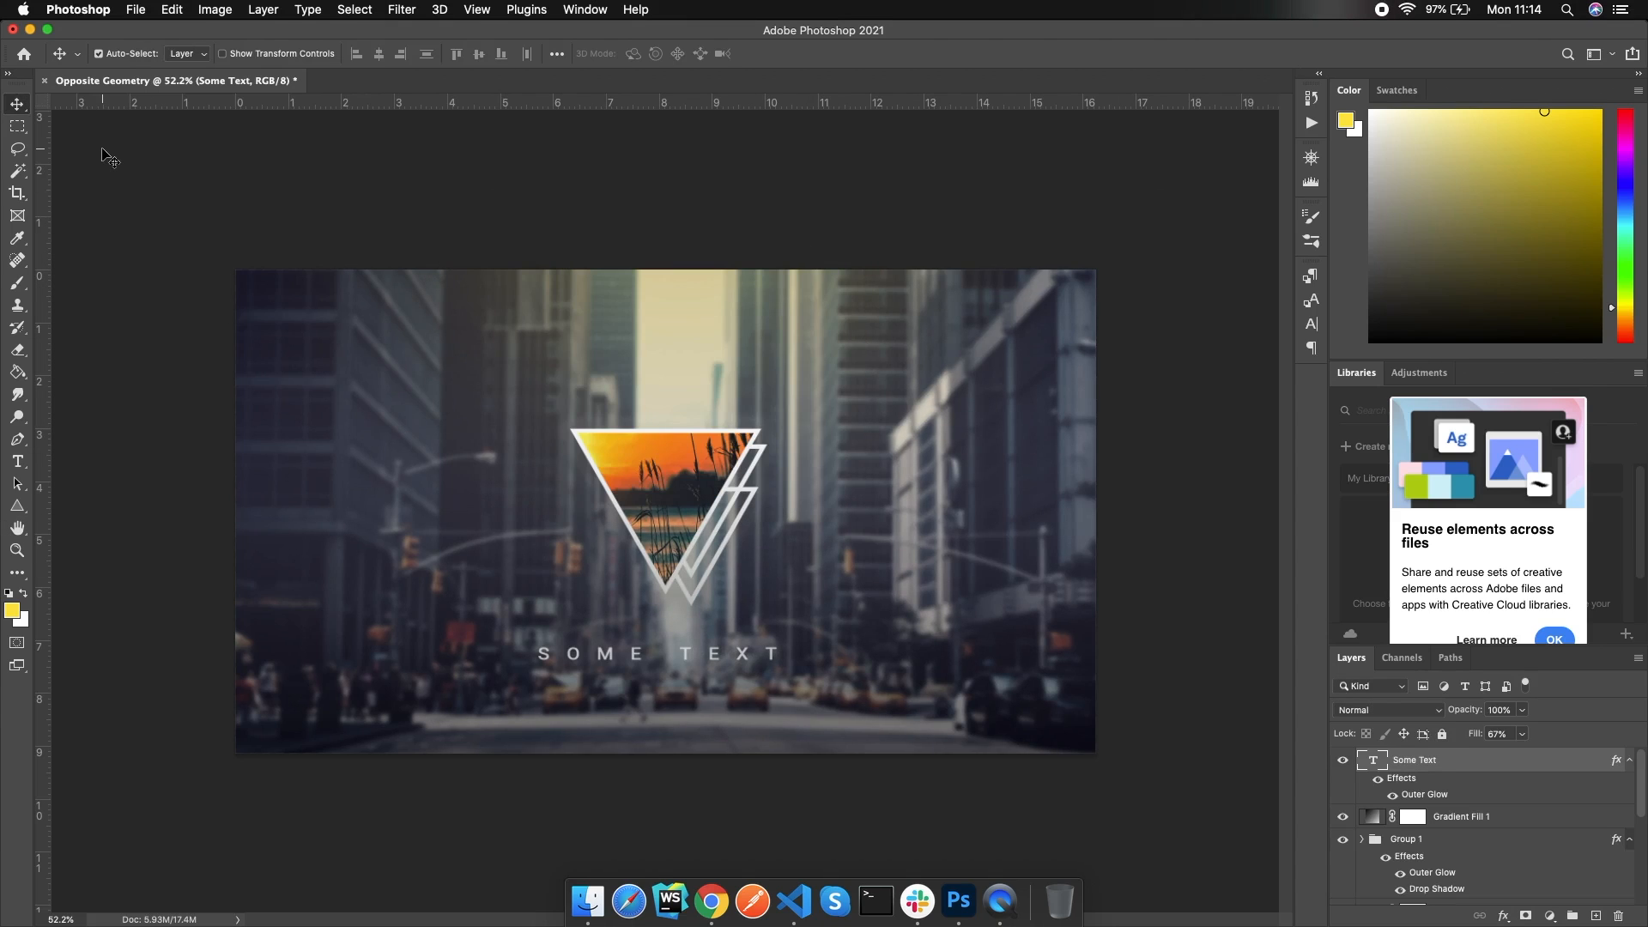